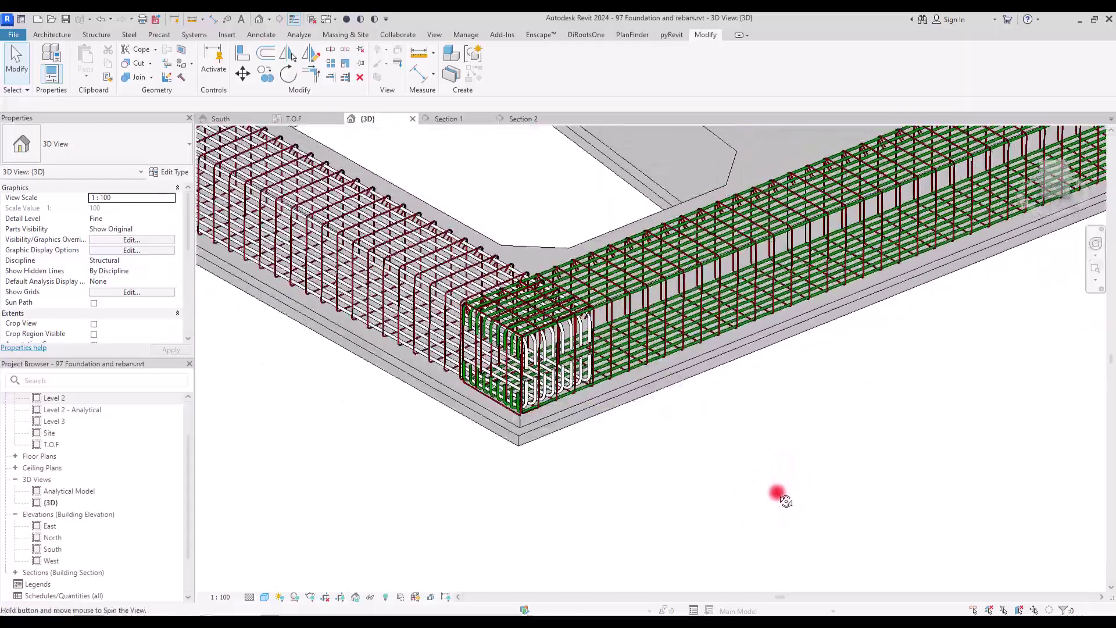
Open the T.O.F structural plan and hide the imported Foundation Plan.dwg element in that view.
{"action": "scroll", "coordinate": [657, 392], "scroll_direction": "up", "scroll_amount": 3}
{"action": "scroll", "coordinate": [657, 392], "scroll_direction": "down", "scroll_amount": 10}
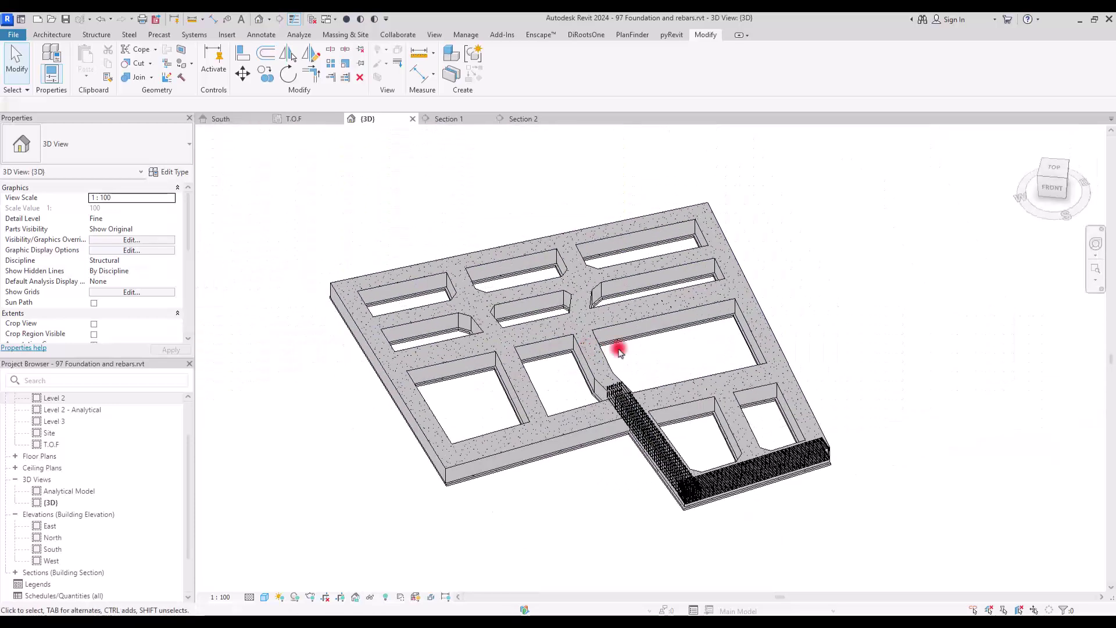
{"action": "left_click", "coordinate": [292, 119]}
{"action": "scroll", "coordinate": [602, 302], "scroll_direction": "down", "scroll_amount": 3}
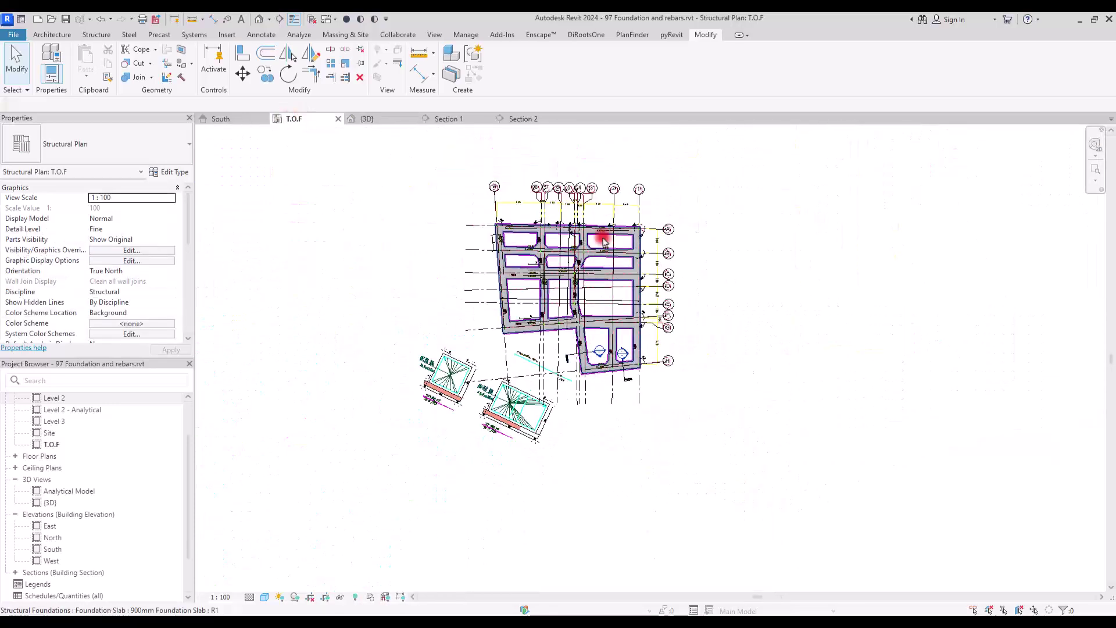
{"action": "scroll", "coordinate": [636, 180], "scroll_direction": "up", "scroll_amount": 2}
{"action": "right_click", "coordinate": [643, 181]}
{"action": "mouse_move", "coordinate": [685, 292]}
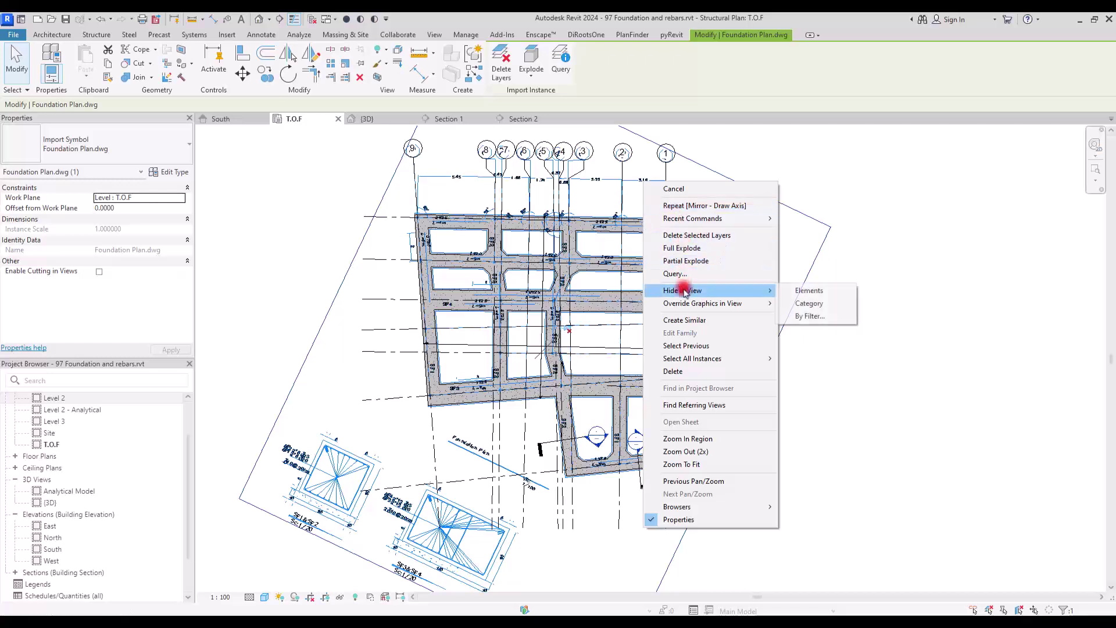
{"action": "left_click", "coordinate": [814, 291]}
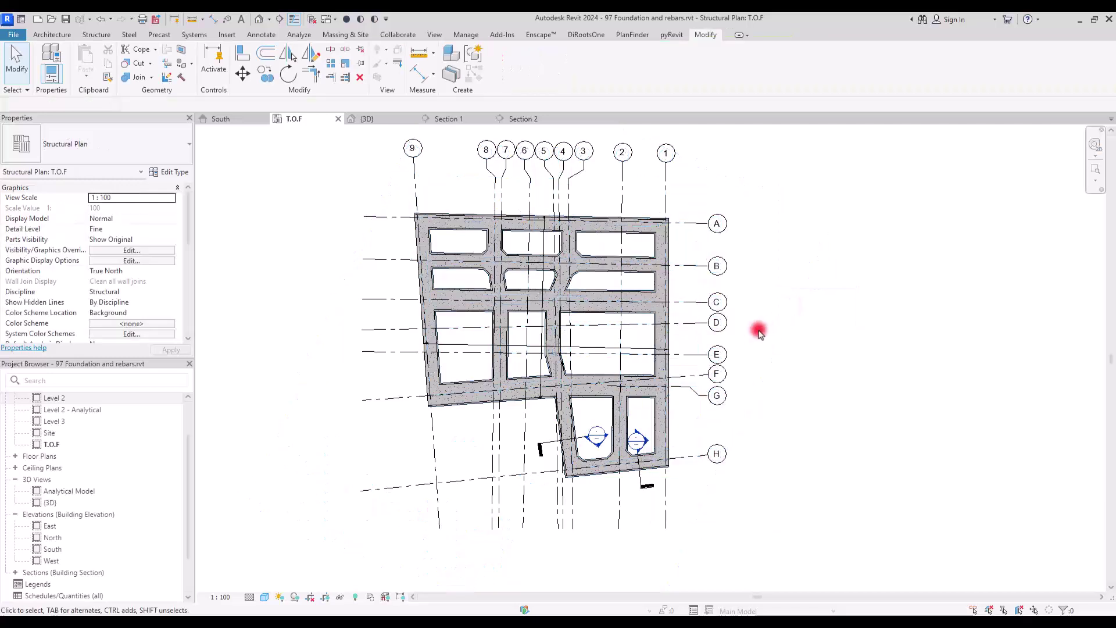
Hide both section markers around the foundation bays near grid H in the T.O.F plan.
{"action": "scroll", "coordinate": [619, 468], "scroll_direction": "up", "scroll_amount": 3}
{"action": "left_click", "coordinate": [530, 374]}
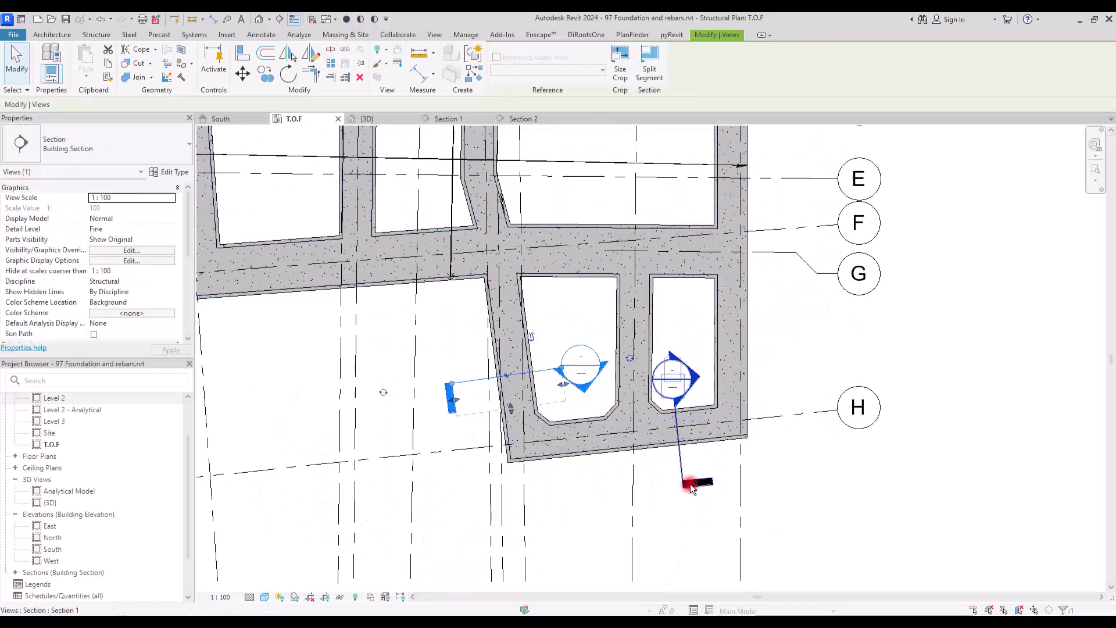
{"action": "right_click", "coordinate": [684, 465]}
{"action": "mouse_move", "coordinate": [752, 224]}
{"action": "left_click", "coordinate": [832, 227]}
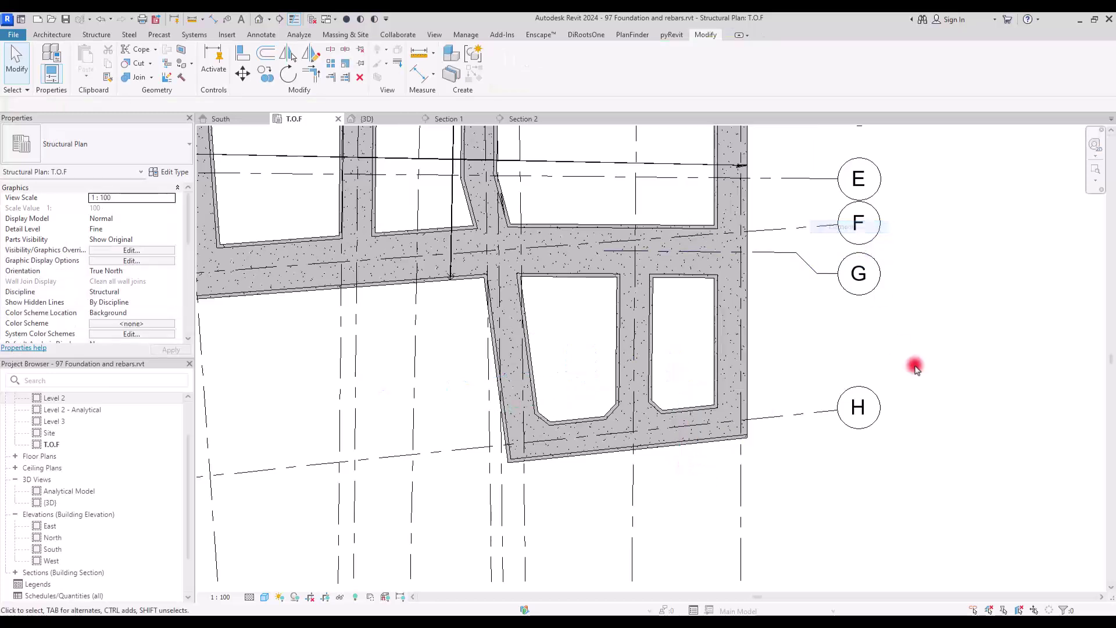
{"action": "middle_click_drag", "start_coordinate": [725, 361], "coordinate": [685, 349]}
{"action": "scroll", "coordinate": [668, 354], "scroll_direction": "up", "scroll_amount": 3}
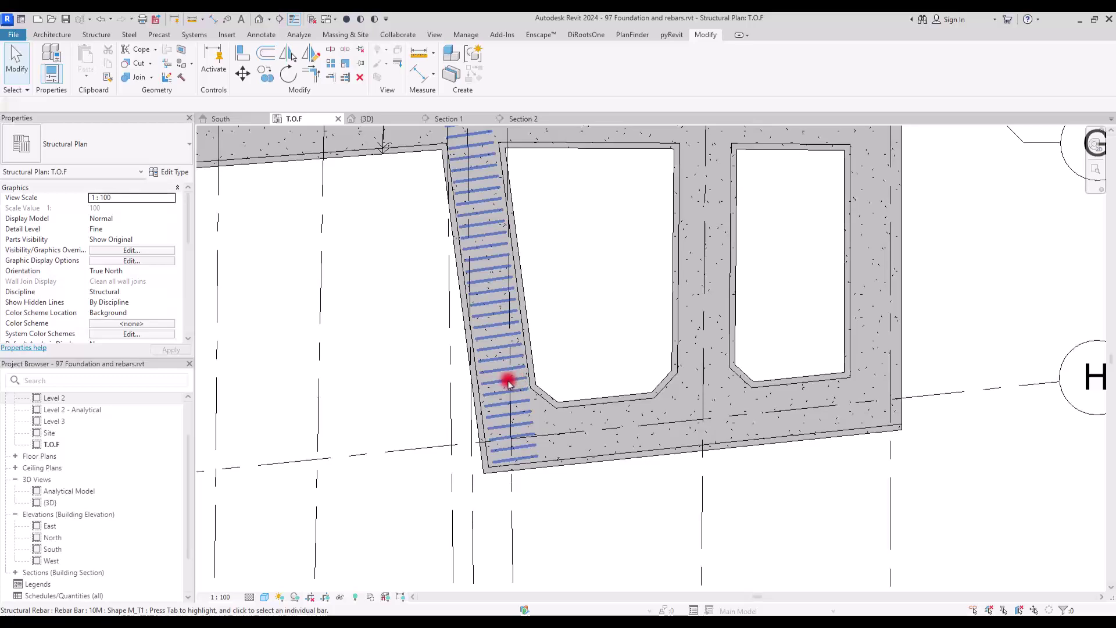
{"action": "scroll", "coordinate": [702, 419], "scroll_direction": "down", "scroll_amount": 3}
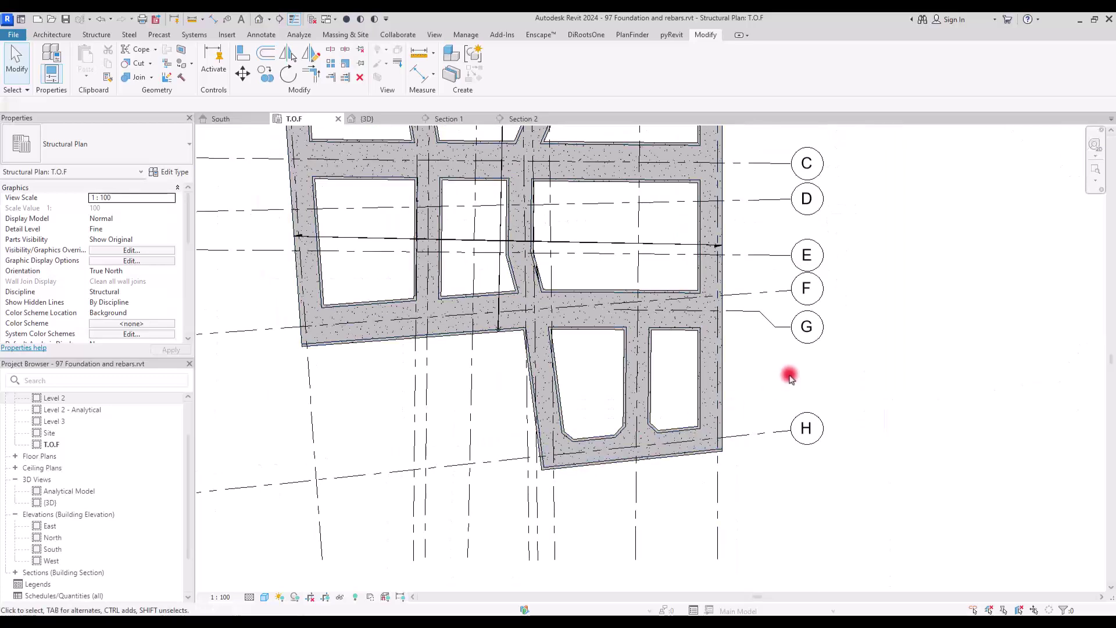
{"action": "scroll", "coordinate": [823, 469], "scroll_direction": "down", "scroll_amount": 2}
{"action": "scroll", "coordinate": [665, 273], "scroll_direction": "down", "scroll_amount": 1}
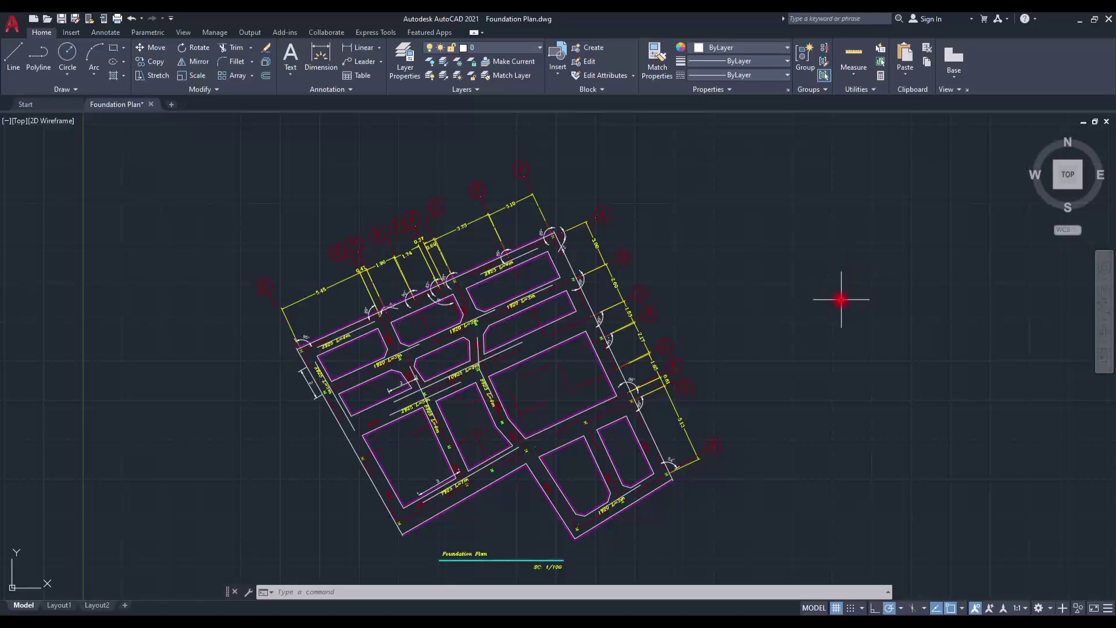
Examine the foundation plan and the SF1&SF2 and SF3&SF4 reinforcement cross-sections in the AutoCAD drawing.
{"action": "middle_click_drag", "start_coordinate": [807, 416], "coordinate": [803, 387]}
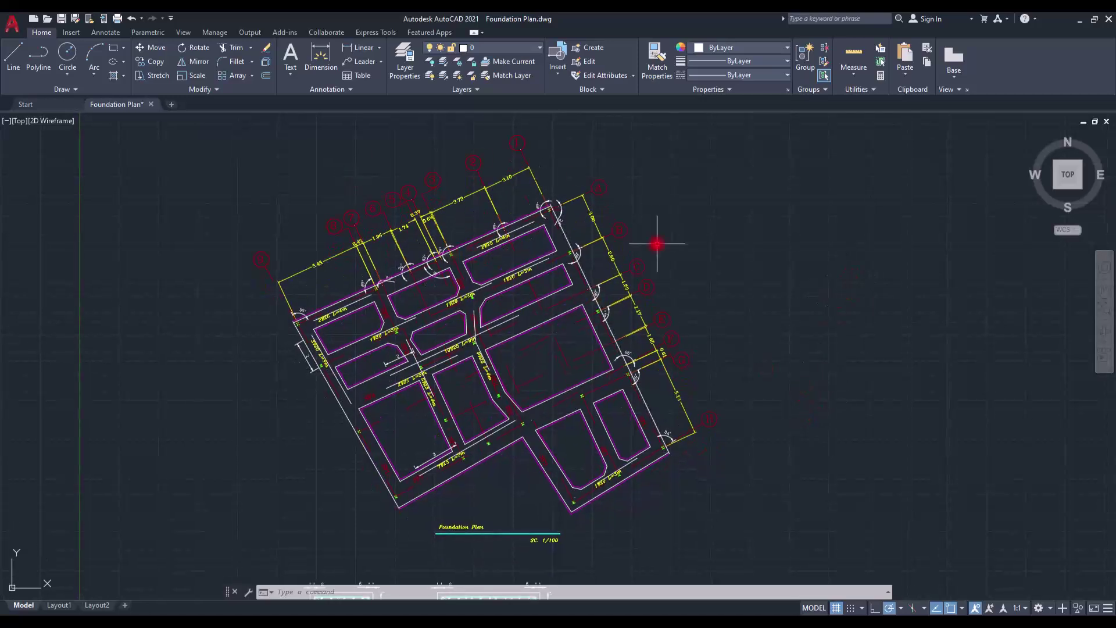
{"action": "middle_click_drag", "start_coordinate": [899, 434], "coordinate": [883, 225]}
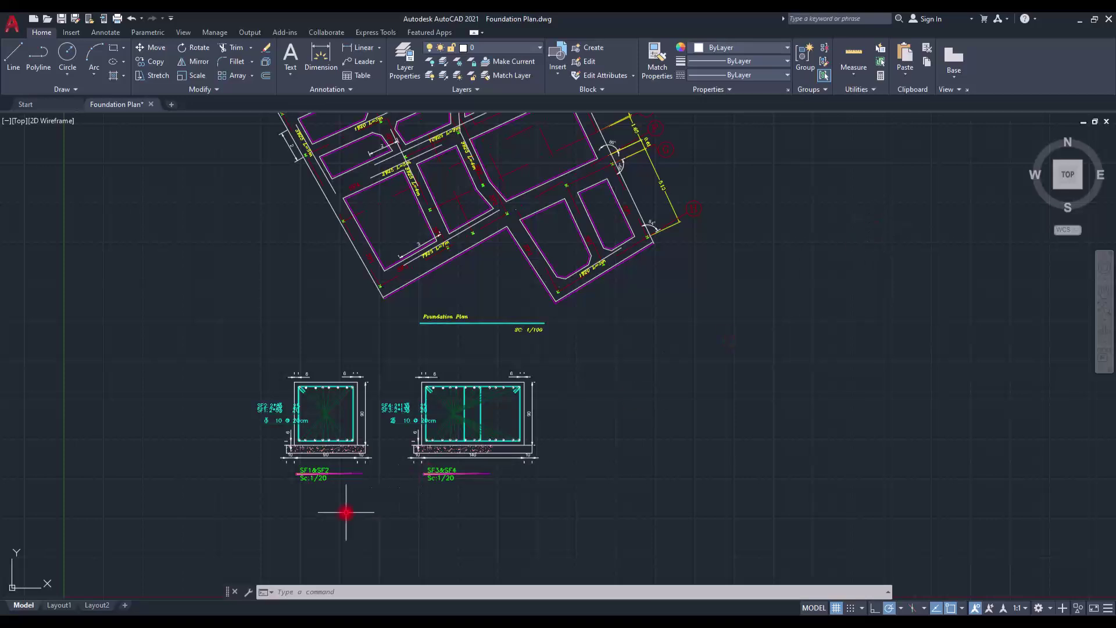
{"action": "scroll", "coordinate": [346, 513], "scroll_direction": "up", "scroll_amount": 4}
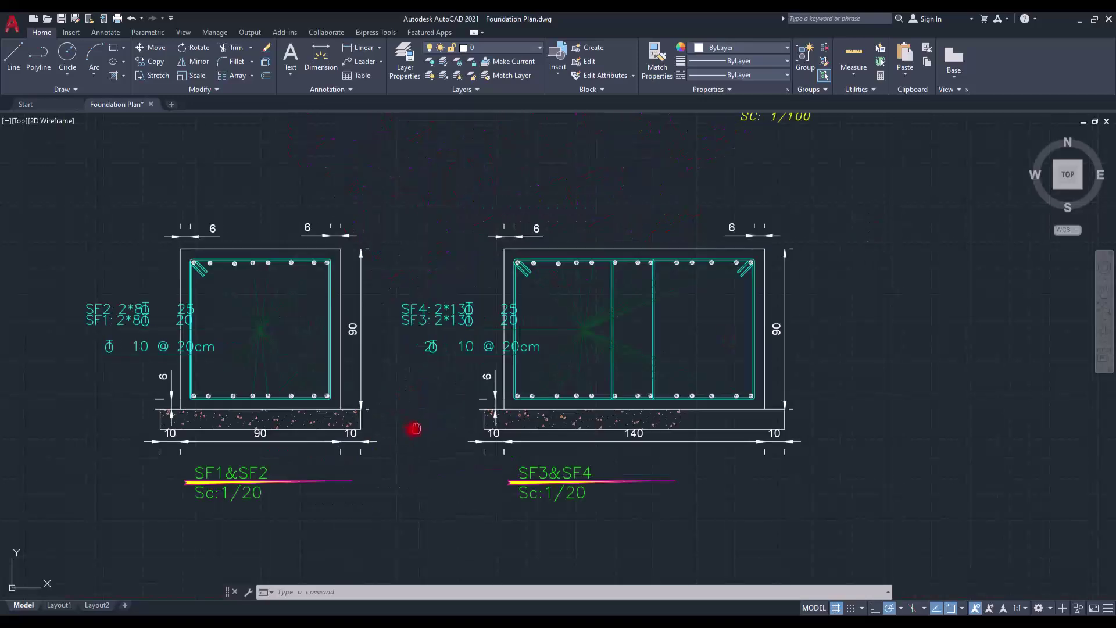
{"action": "middle_click_drag", "start_coordinate": [415, 429], "coordinate": [439, 427]}
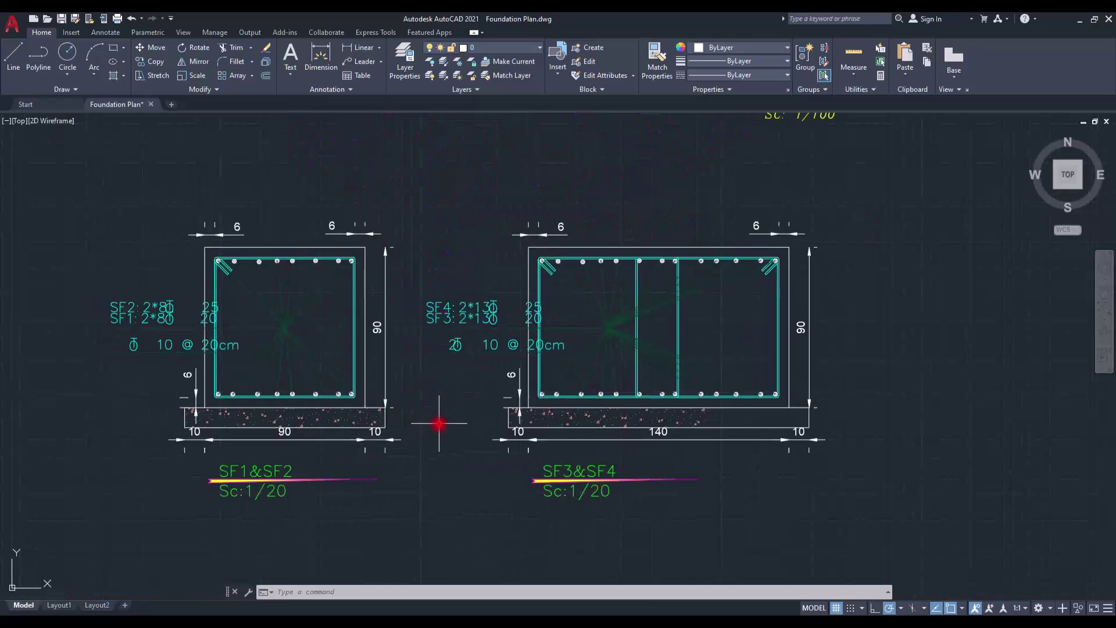
{"action": "scroll", "coordinate": [442, 454], "scroll_direction": "down", "scroll_amount": 5}
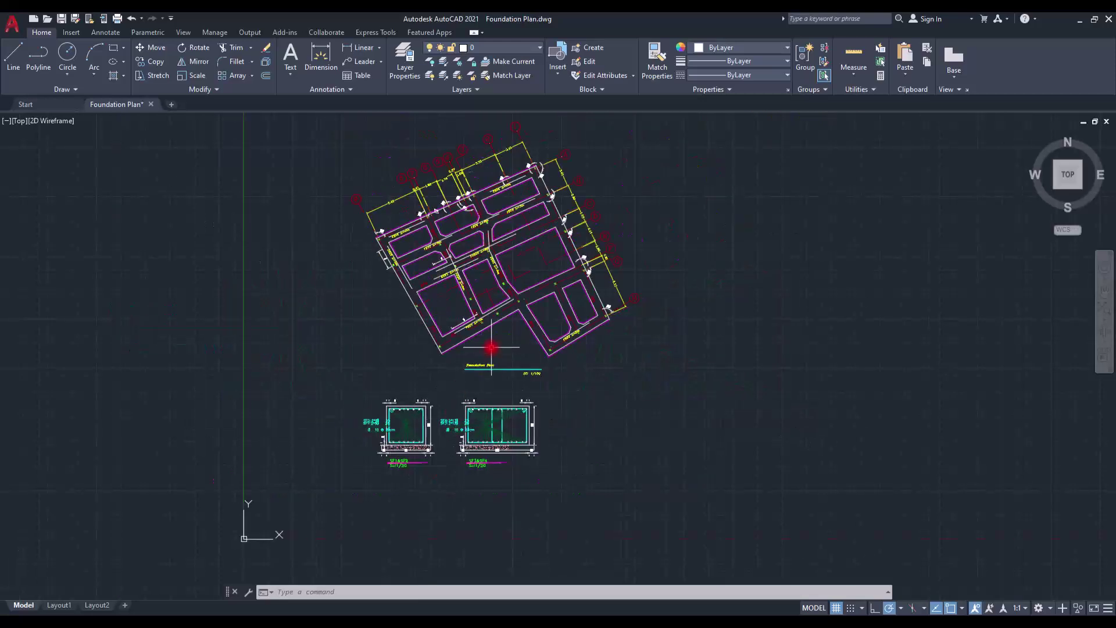
{"action": "middle_click_drag", "start_coordinate": [491, 348], "coordinate": [483, 363]}
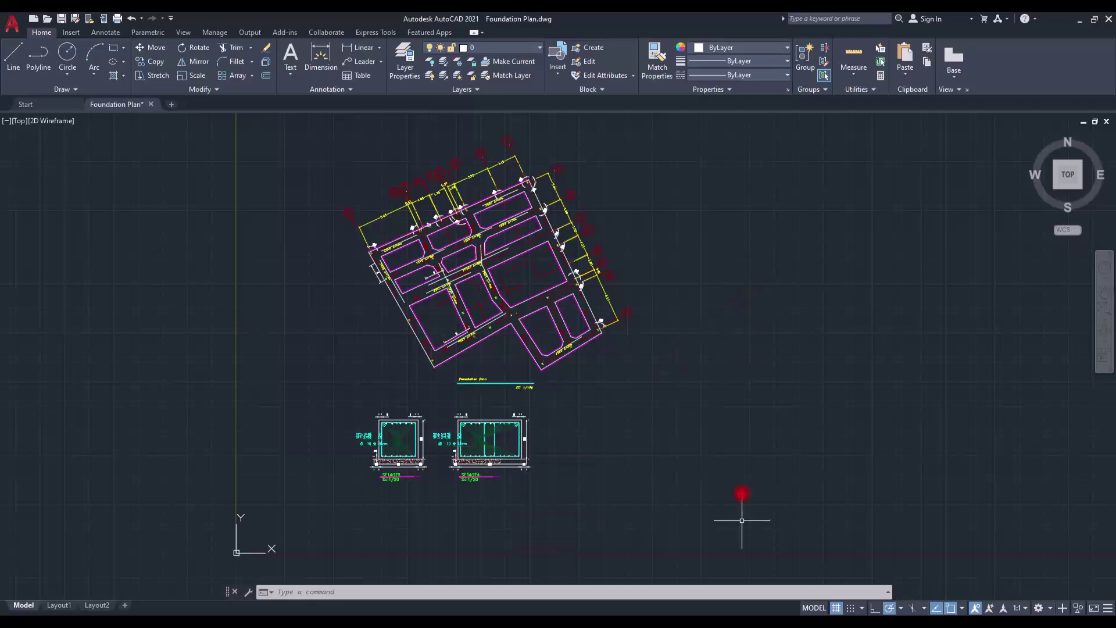
Switch to Revit, open the T.O.F structural plan and unhide the imported Foundation Plan.dwg element there.
{"action": "mouse_move", "coordinate": [692, 613]}
{"action": "left_click", "coordinate": [692, 573]}
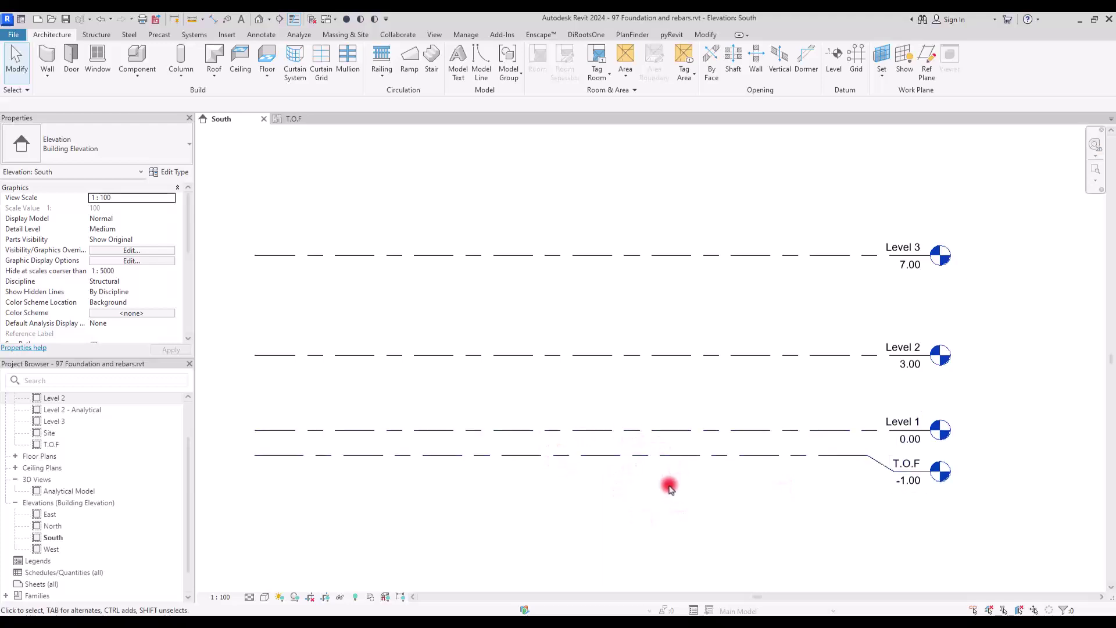
{"action": "left_click", "coordinate": [294, 118]}
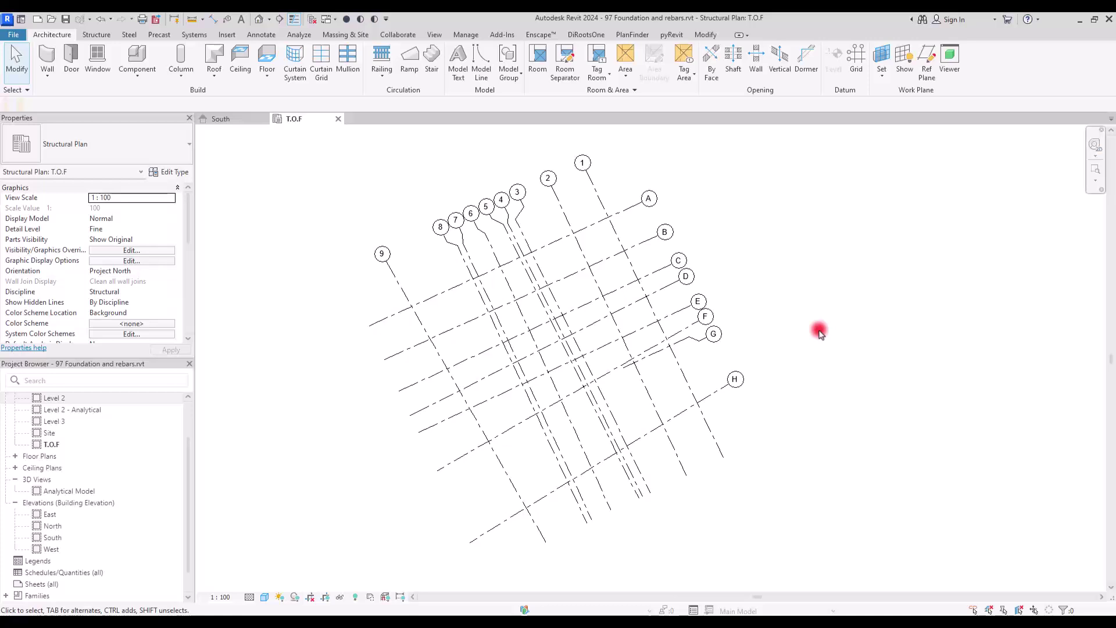
{"action": "left_click", "coordinate": [354, 597]}
{"action": "left_click", "coordinate": [465, 349]}
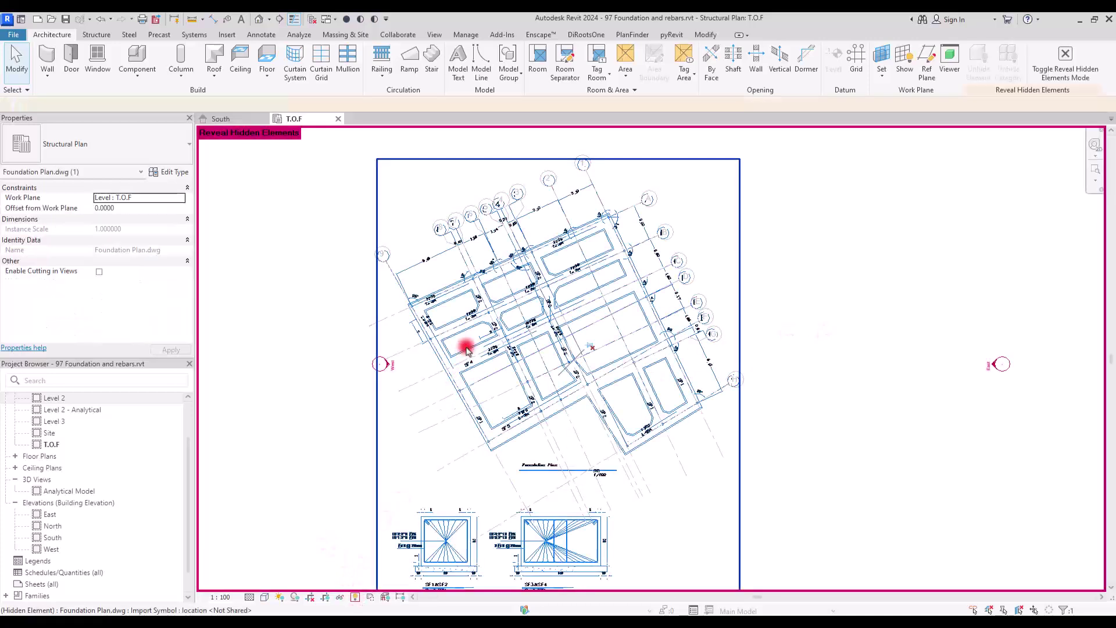
{"action": "right_click", "coordinate": [466, 348]}
{"action": "mouse_move", "coordinate": [512, 379]}
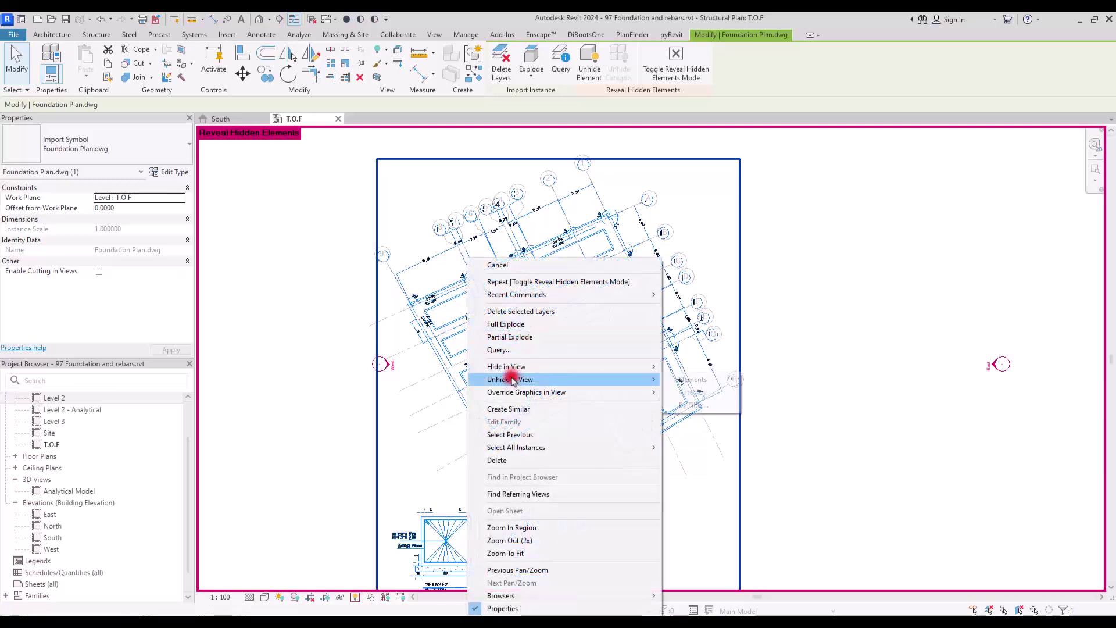
{"action": "left_click", "coordinate": [700, 380]}
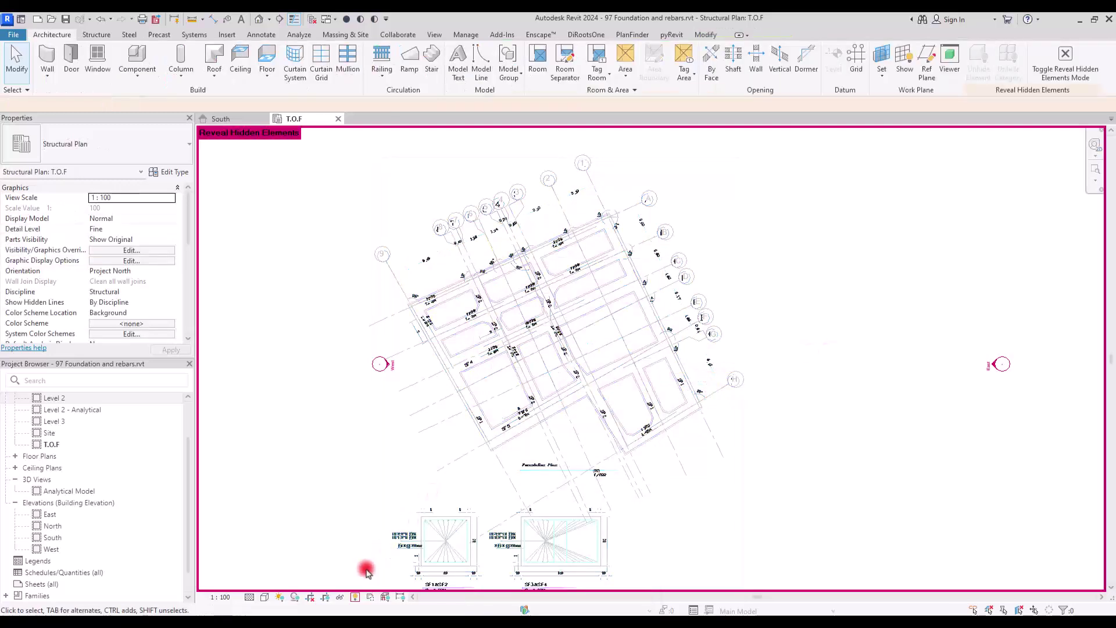
{"action": "left_click", "coordinate": [356, 597]}
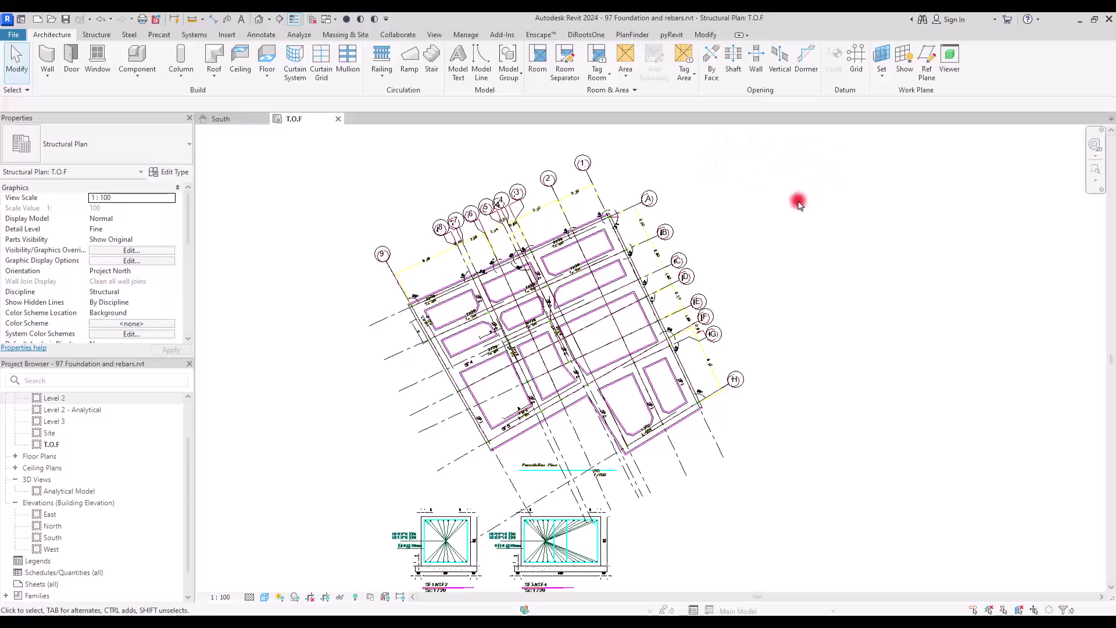
Set the T.O.F structural plan's orientation to True North.
{"action": "scroll", "coordinate": [580, 312], "scroll_direction": "up", "scroll_amount": 3}
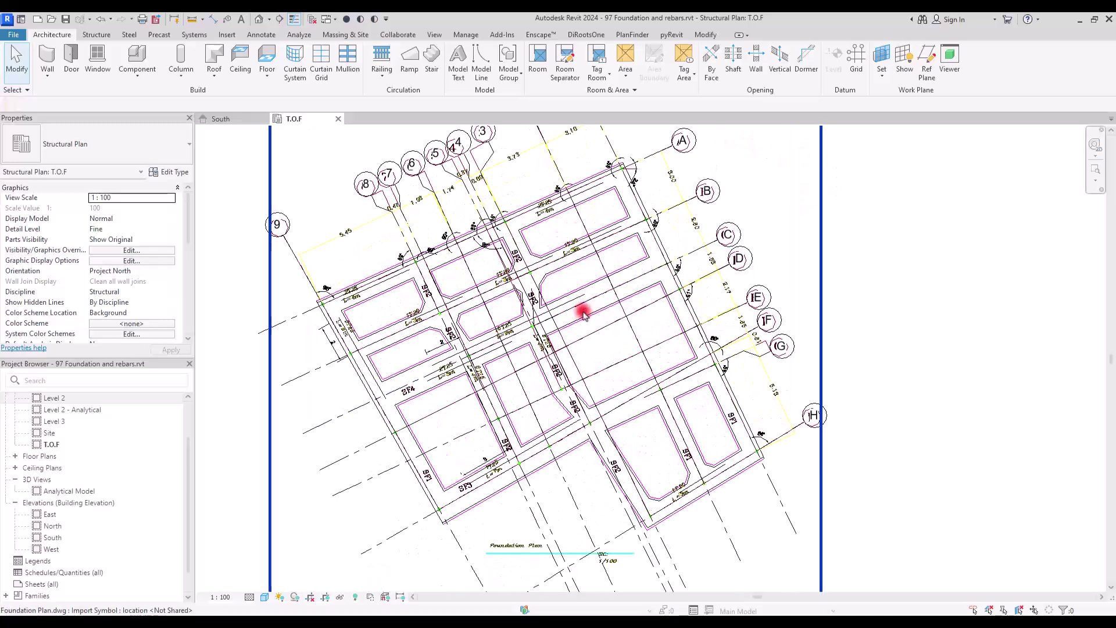
{"action": "scroll", "coordinate": [585, 314], "scroll_direction": "down", "scroll_amount": 4}
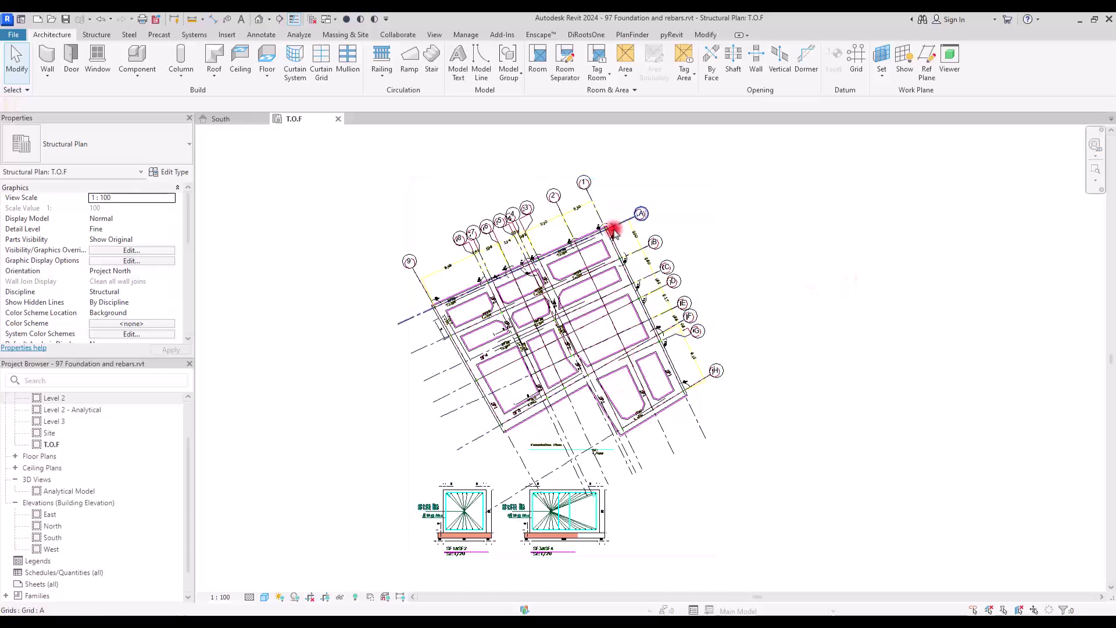
{"action": "scroll", "coordinate": [609, 234], "scroll_direction": "up", "scroll_amount": 1}
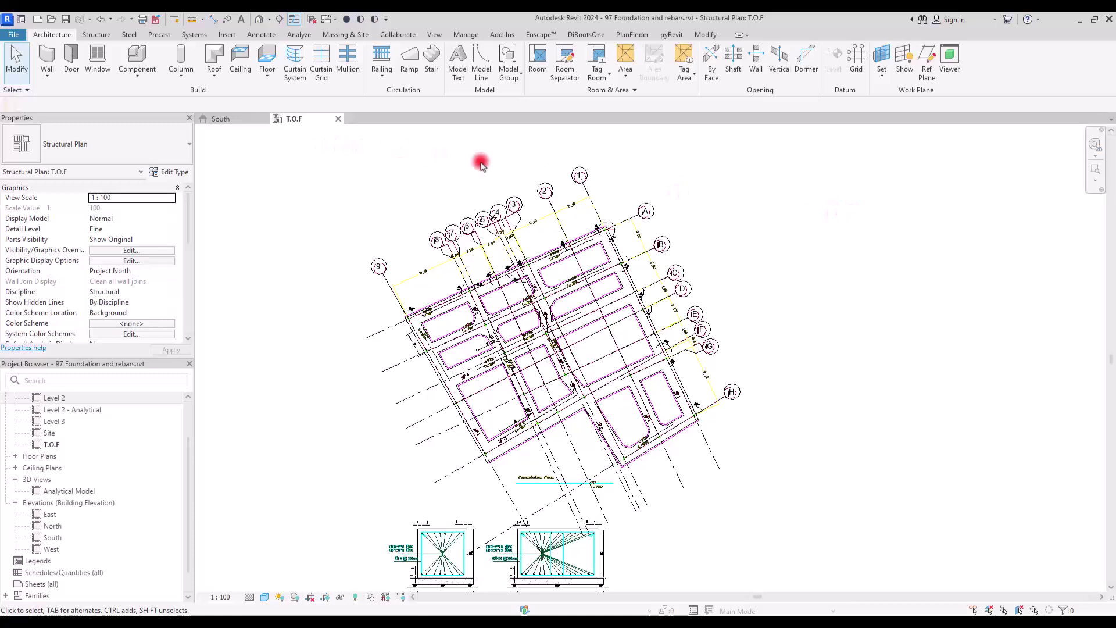
{"action": "left_click", "coordinate": [705, 34]}
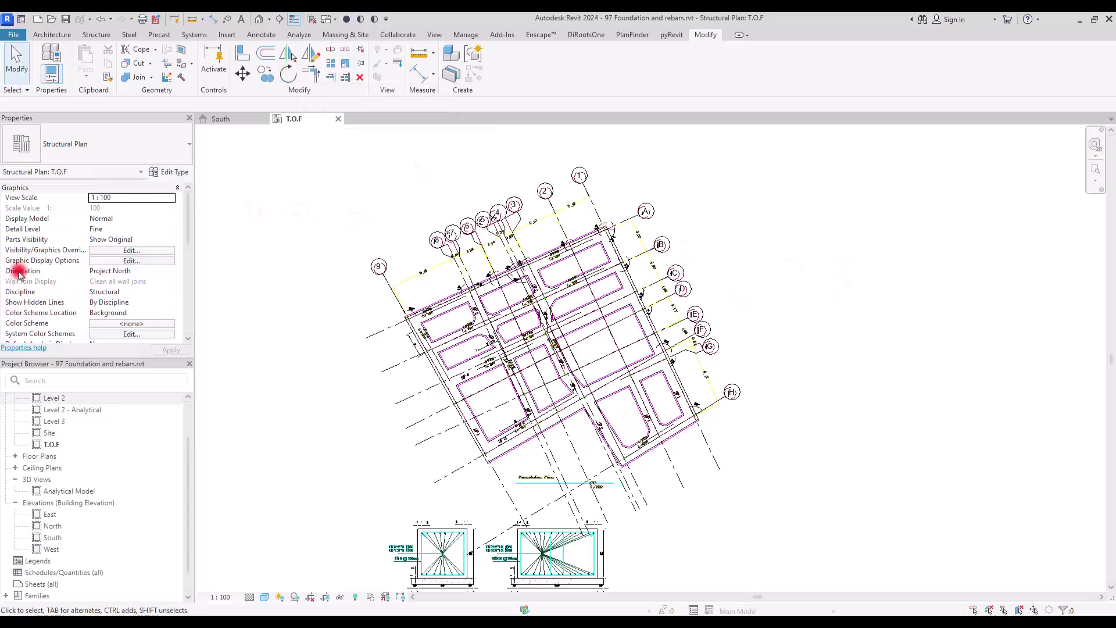
{"action": "left_click", "coordinate": [165, 273]}
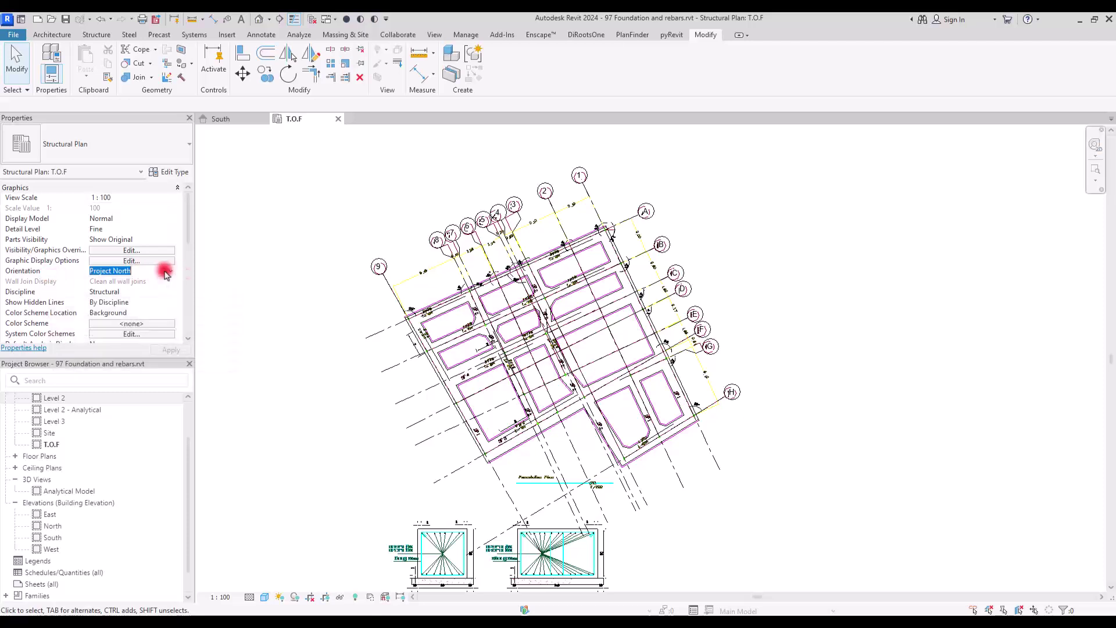
{"action": "left_click", "coordinate": [168, 274]}
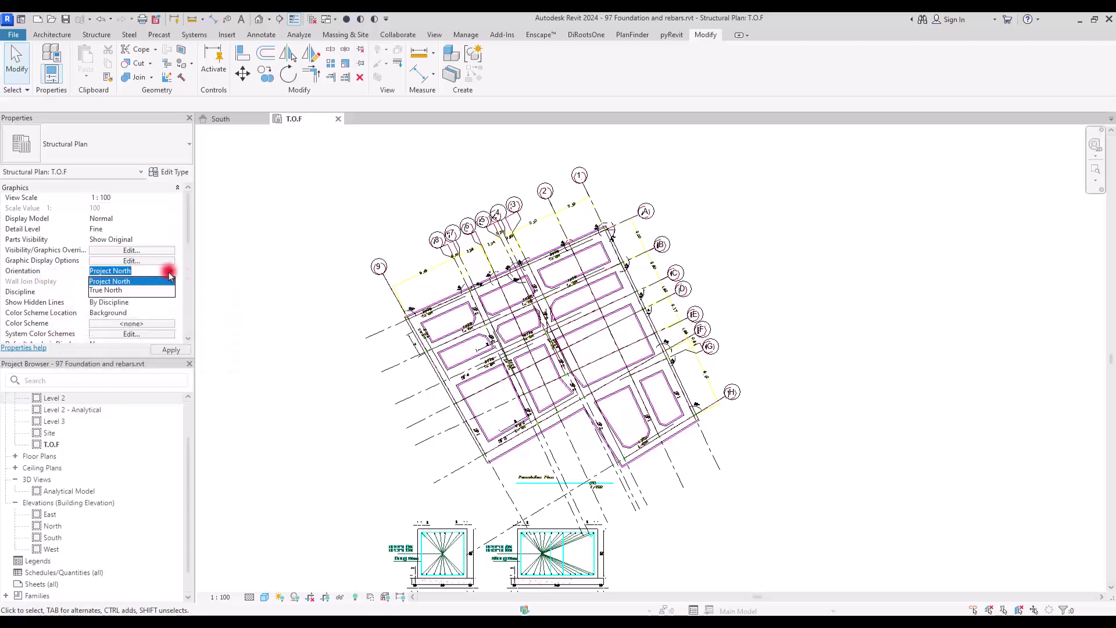
{"action": "left_click", "coordinate": [101, 290]}
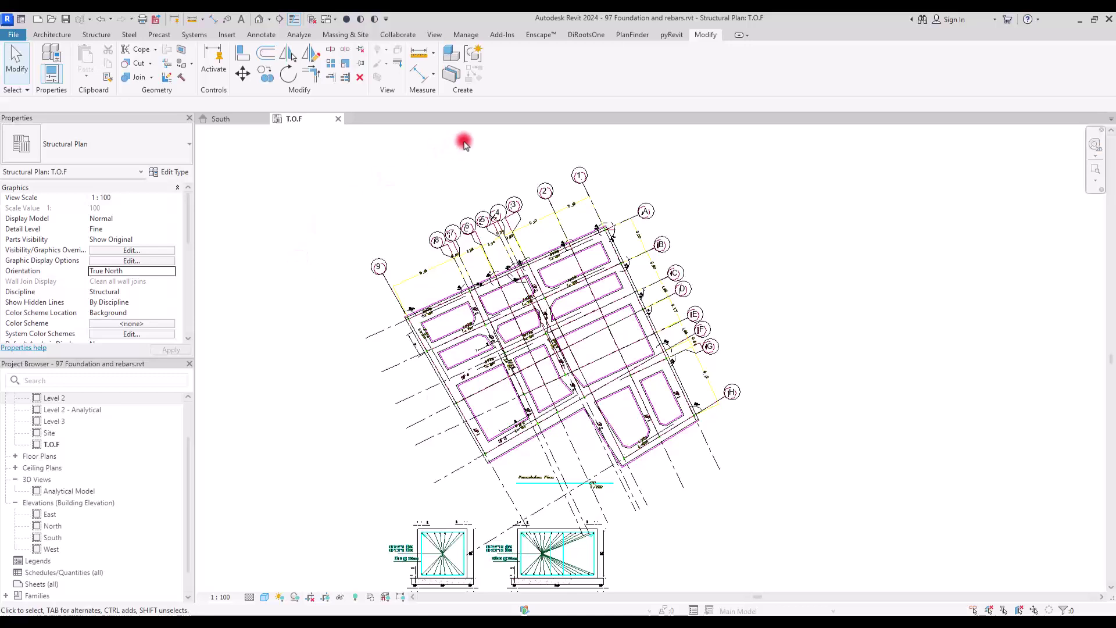
Start Rotate True North and place the center of rotation on the foundation's outer corner where grids A and 1 meet.
{"action": "left_click", "coordinate": [467, 35]}
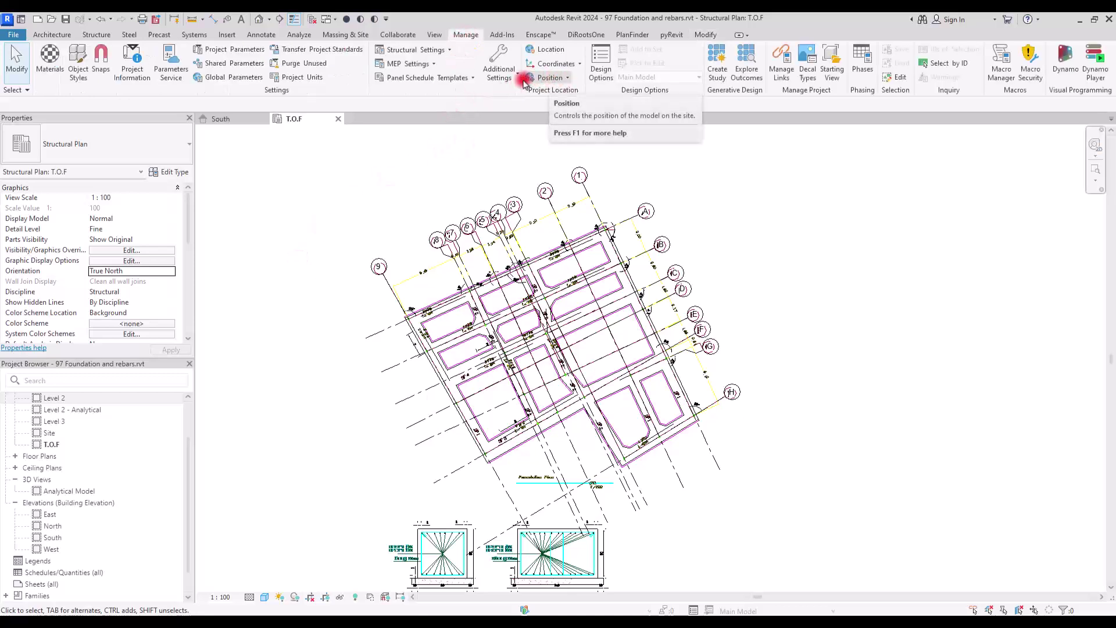
{"action": "left_click", "coordinate": [569, 80]}
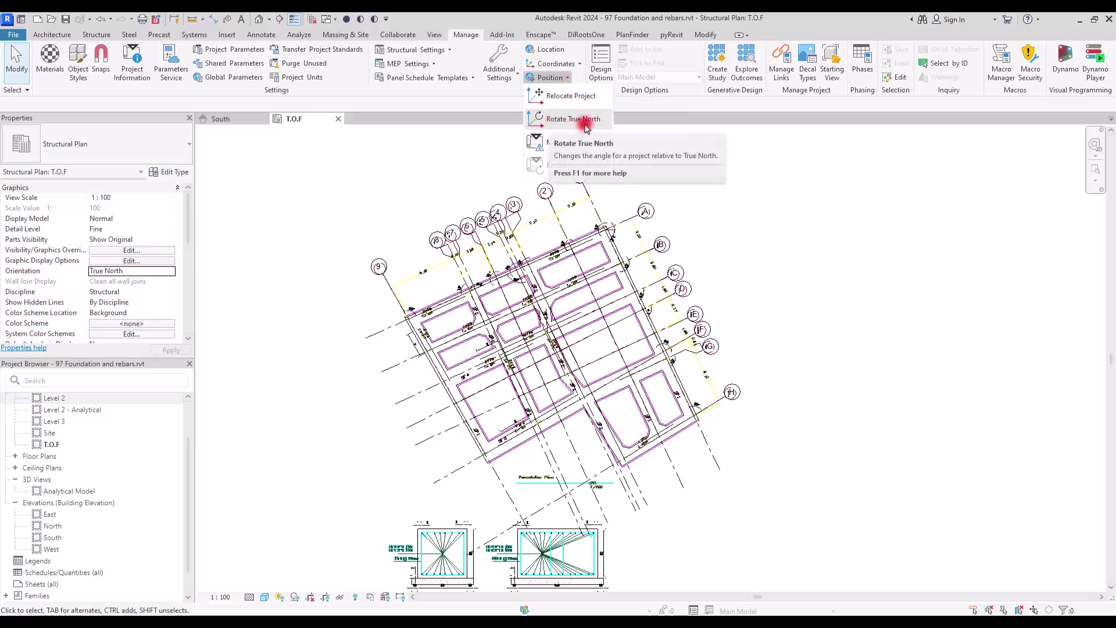
{"action": "left_click", "coordinate": [618, 173]}
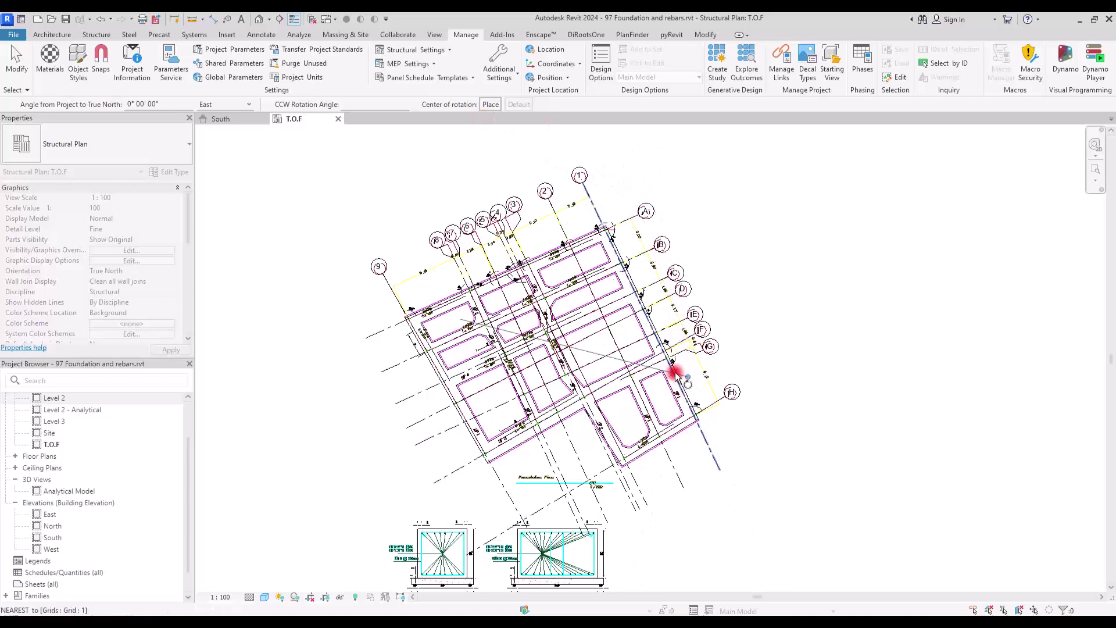
{"action": "left_click", "coordinate": [489, 105]}
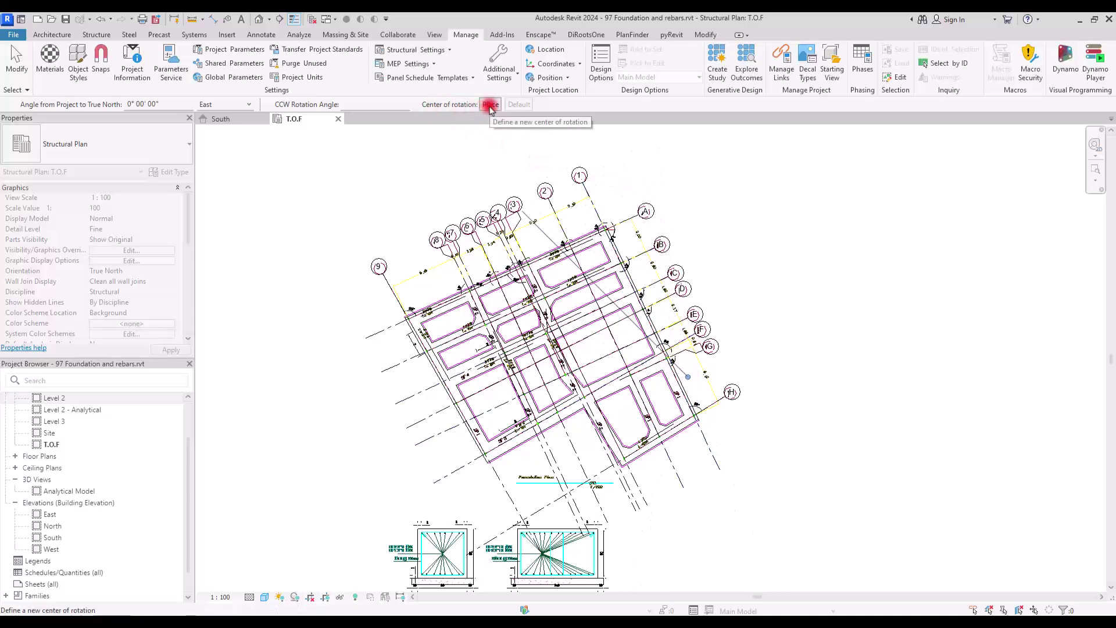
{"action": "left_click", "coordinate": [605, 224]}
{"action": "scroll", "coordinate": [605, 227], "scroll_direction": "up", "scroll_amount": 2}
{"action": "scroll", "coordinate": [604, 227], "scroll_direction": "up", "scroll_amount": 5}
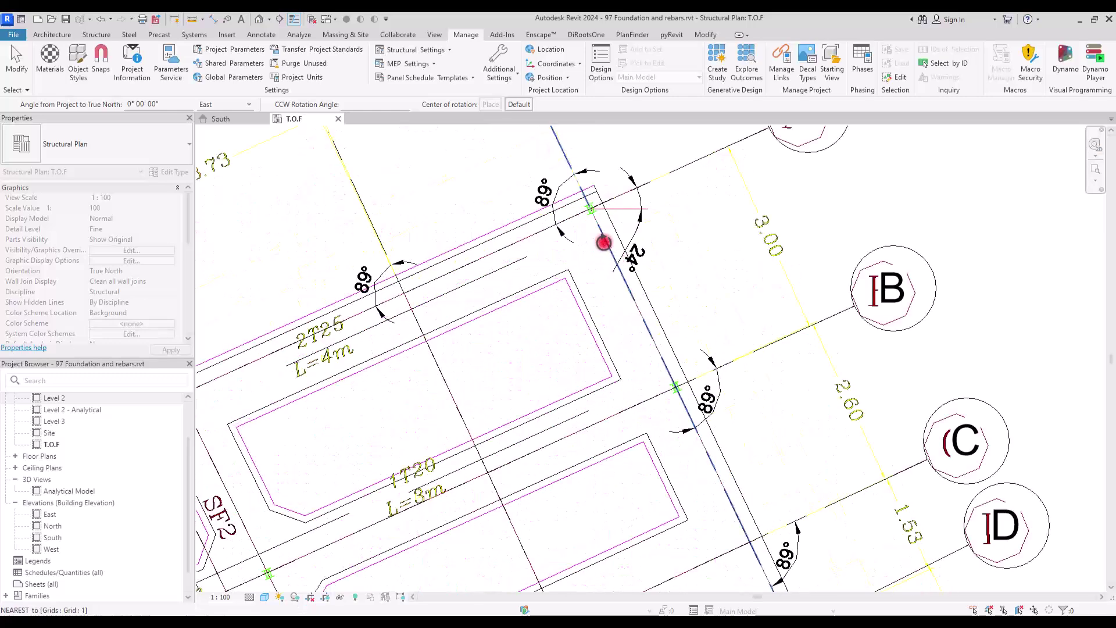
{"action": "middle_click_drag", "start_coordinate": [599, 169], "coordinate": [598, 282]}
{"action": "left_click", "coordinate": [585, 216]}
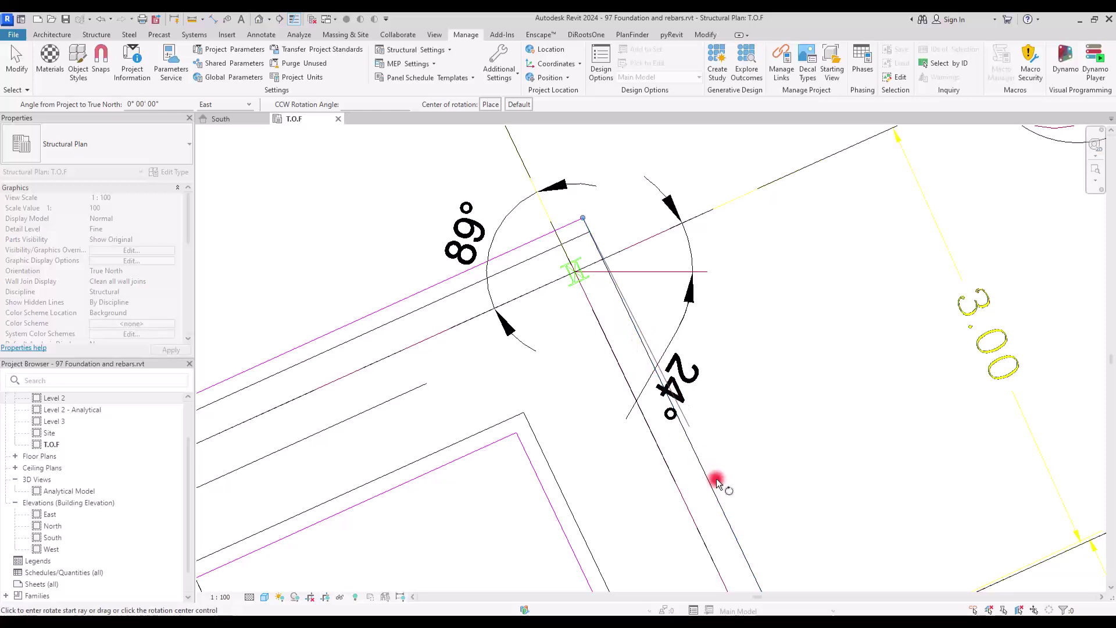
Rotate true north from the foundation's outer edge beside grid 1 to the vertical direction.
{"action": "left_click", "coordinate": [730, 523]}
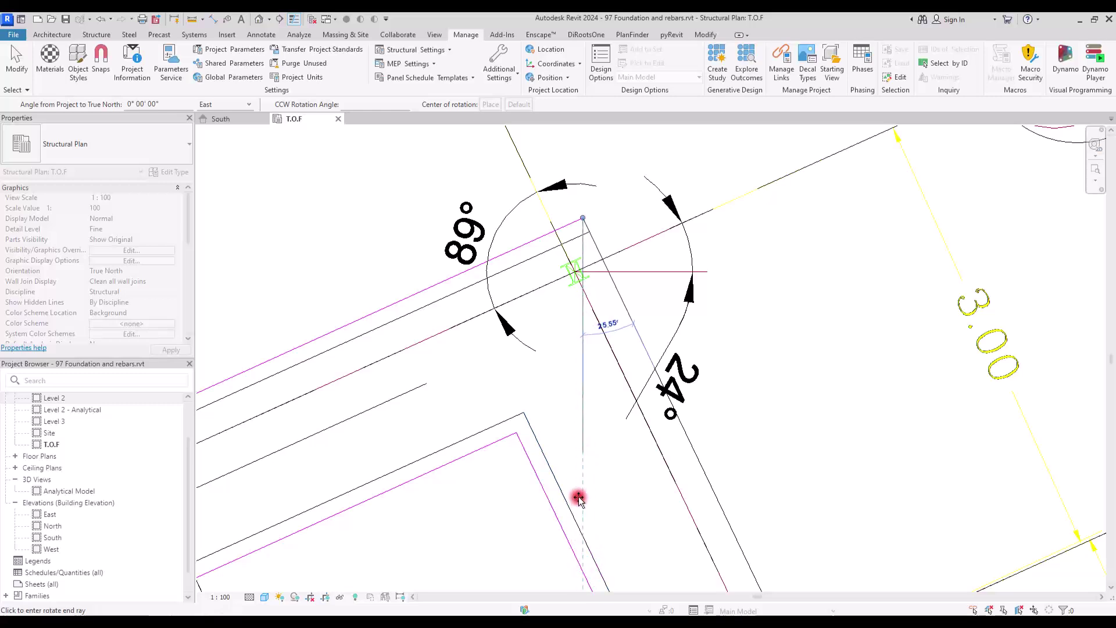
{"action": "left_click", "coordinate": [583, 474]}
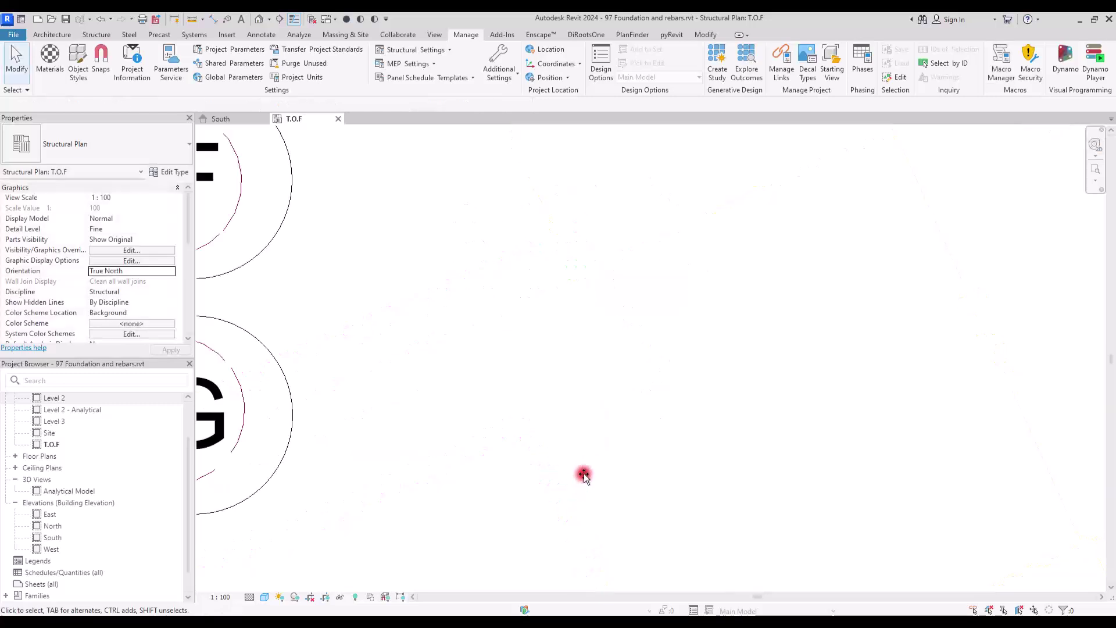
{"action": "scroll", "coordinate": [618, 299], "scroll_direction": "down", "scroll_amount": 3}
{"action": "scroll", "coordinate": [584, 319], "scroll_direction": "down", "scroll_amount": 2}
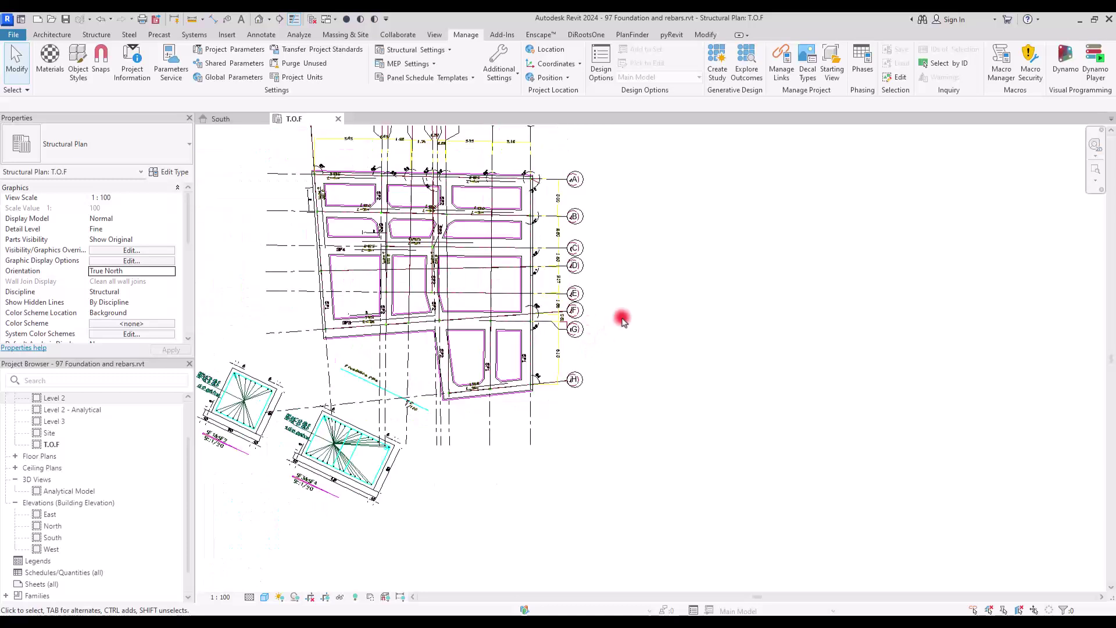
{"action": "scroll", "coordinate": [742, 399], "scroll_direction": "down", "scroll_amount": 1}
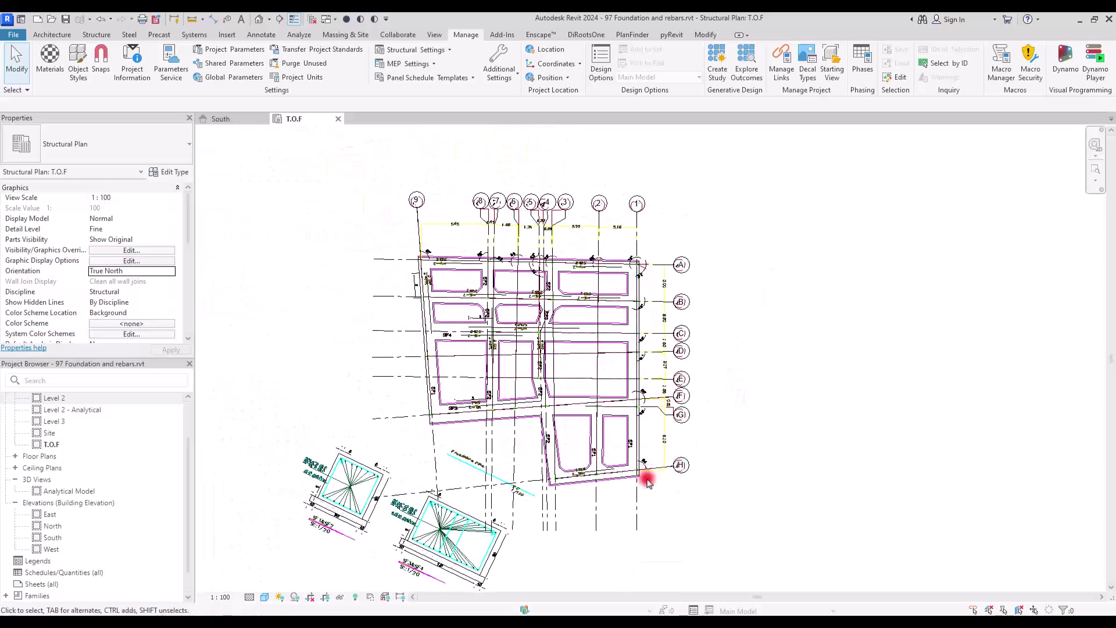
{"action": "scroll", "coordinate": [552, 377], "scroll_direction": "up", "scroll_amount": 1}
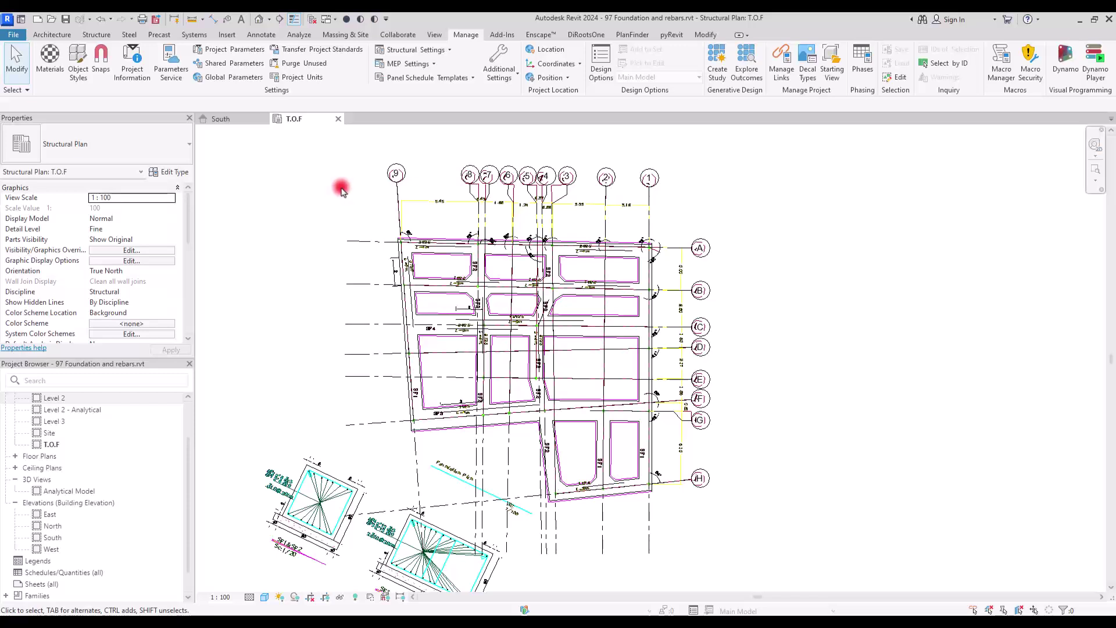
Start a structural foundation slab and pick the plan's outer edges along grids A, 9 and 1 as boundary lines.
{"action": "left_click", "coordinate": [100, 35]}
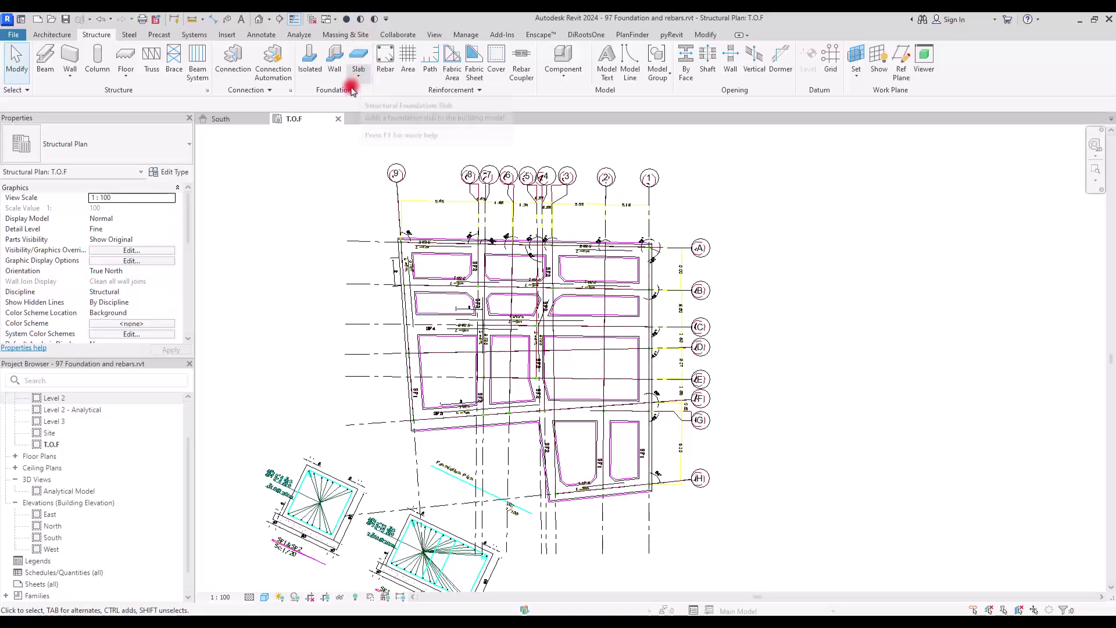
{"action": "left_click", "coordinate": [358, 84]}
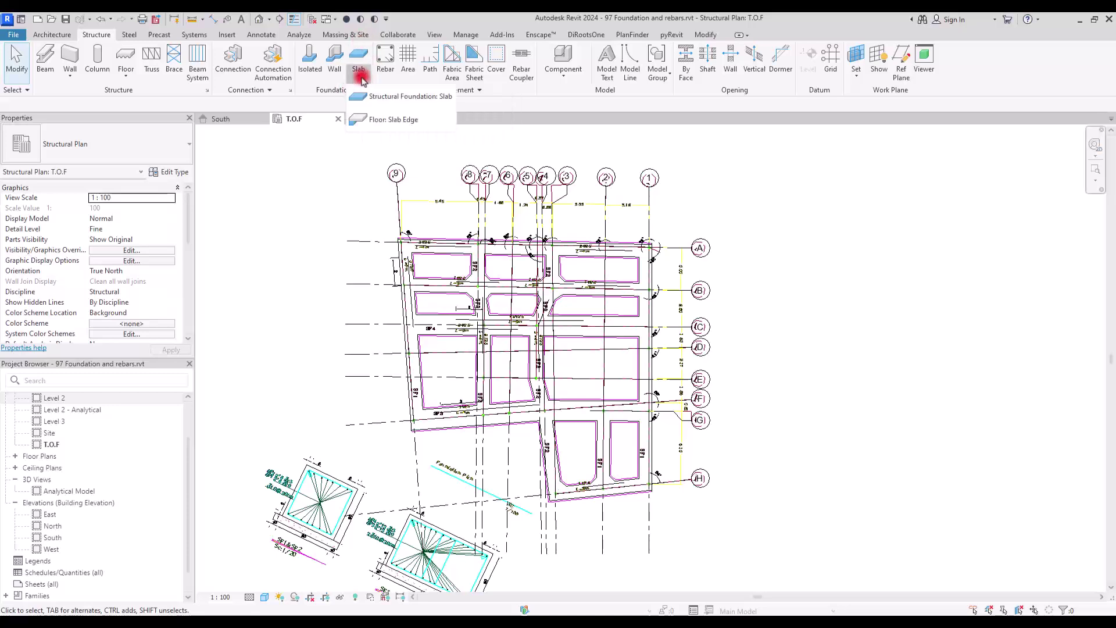
{"action": "left_click", "coordinate": [383, 96]}
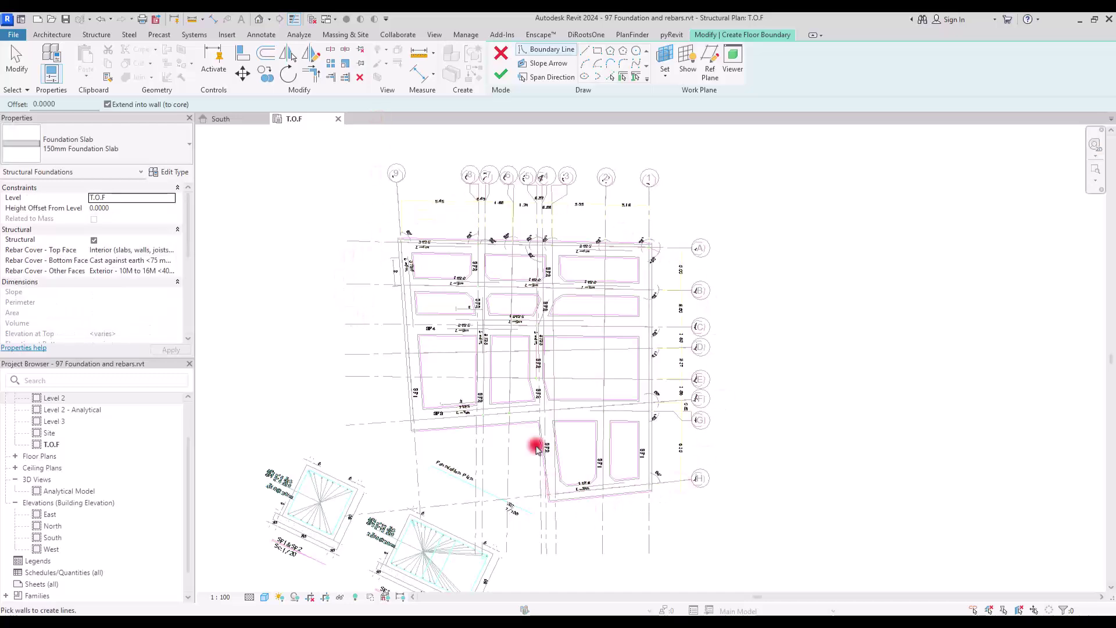
{"action": "scroll", "coordinate": [410, 241], "scroll_direction": "up", "scroll_amount": 5}
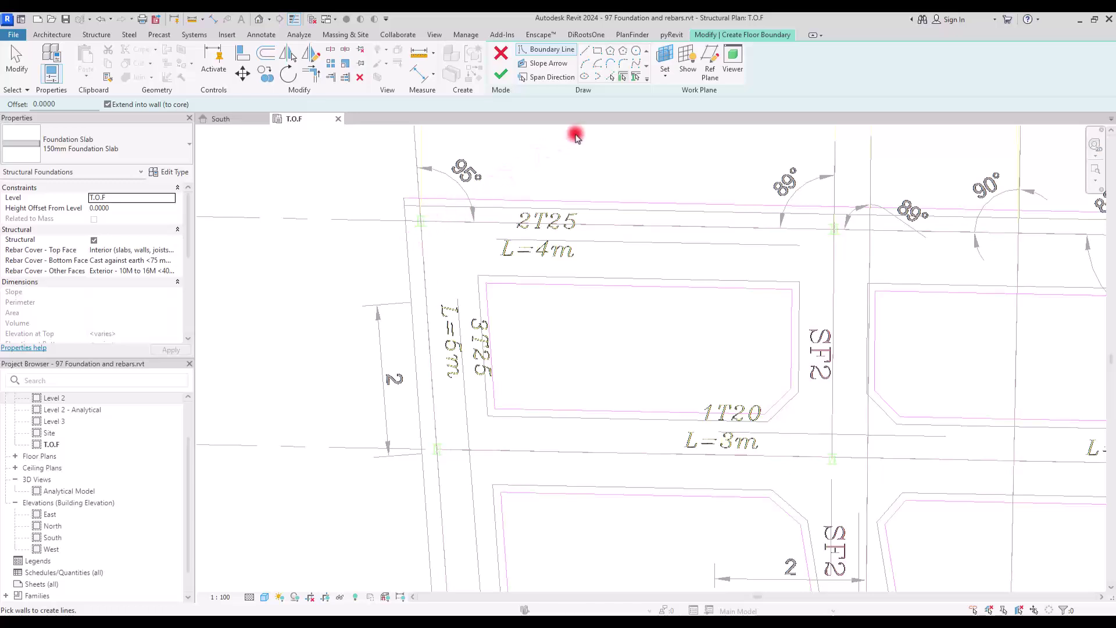
{"action": "left_click", "coordinate": [611, 77]}
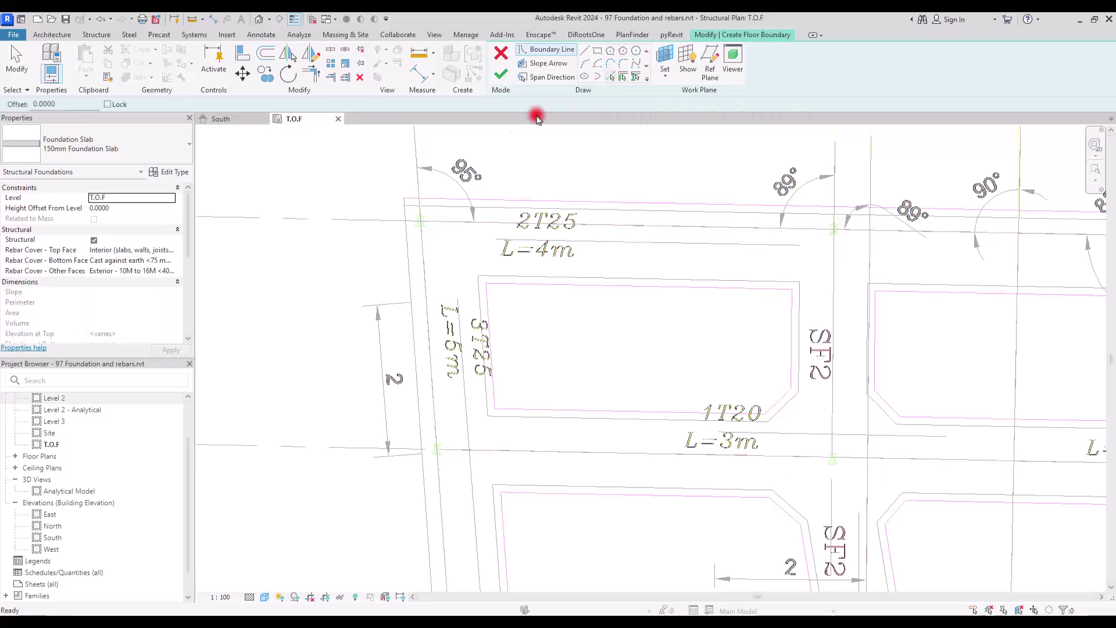
{"action": "left_click", "coordinate": [445, 212]}
{"action": "scroll", "coordinate": [379, 215], "scroll_direction": "down", "scroll_amount": 3}
{"action": "scroll", "coordinate": [832, 247], "scroll_direction": "up", "scroll_amount": 4}
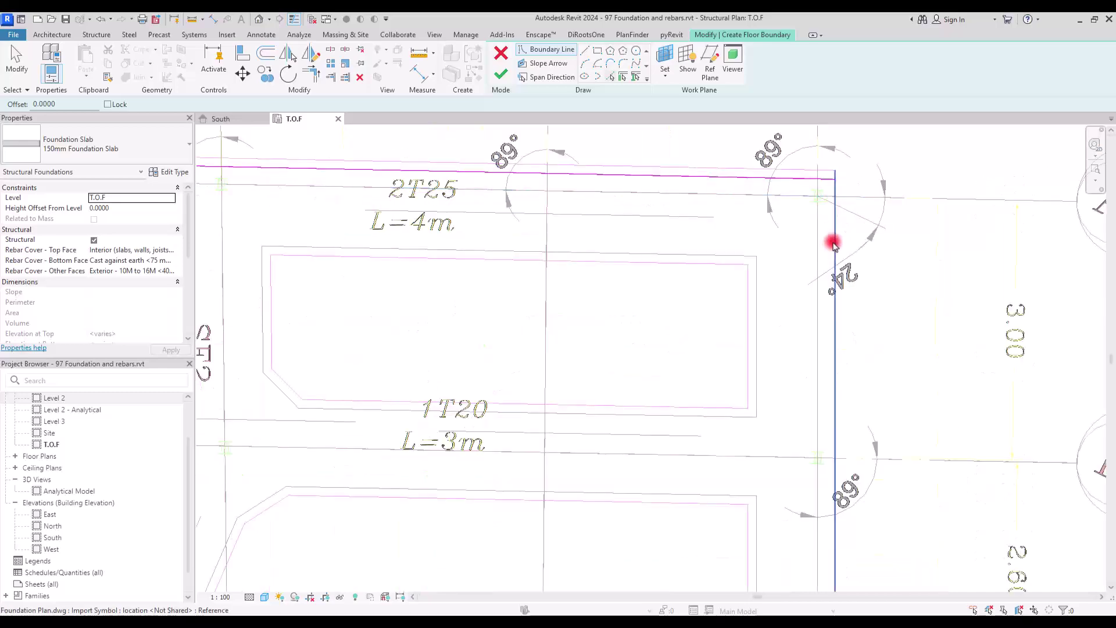
{"action": "left_click", "coordinate": [833, 245]}
{"action": "scroll", "coordinate": [818, 204], "scroll_direction": "down", "scroll_amount": 3}
{"action": "scroll", "coordinate": [698, 348], "scroll_direction": "up", "scroll_amount": 4}
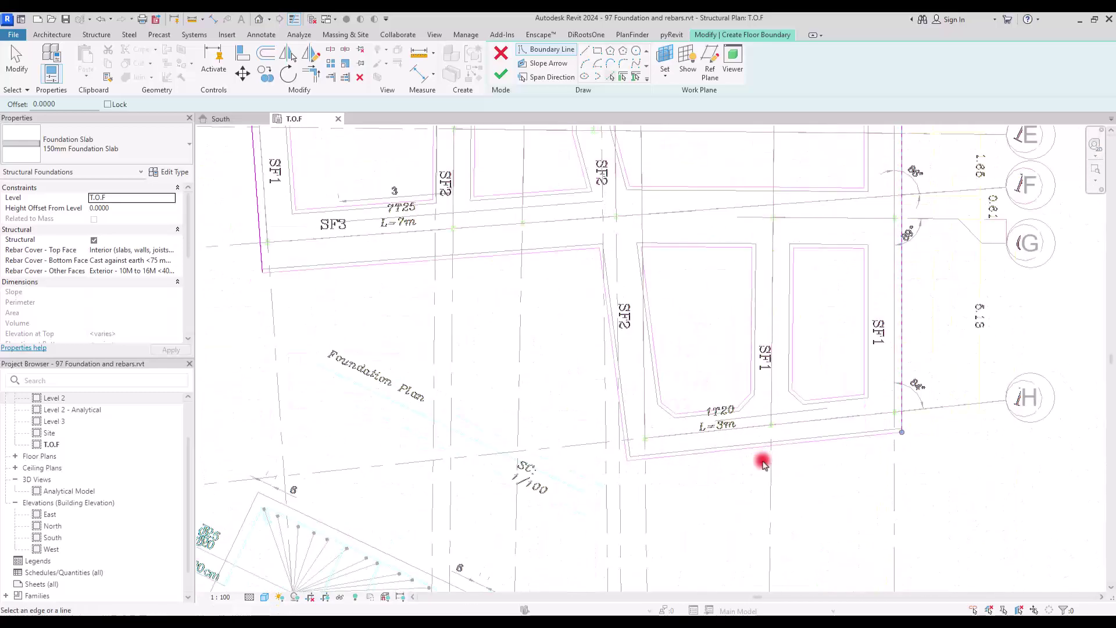
Pick the outer edge near grid H, the slanted SF2 edge and the outer SF3 edge as boundary lines.
{"action": "scroll", "coordinate": [764, 463], "scroll_direction": "up", "scroll_amount": 2}
{"action": "left_click", "coordinate": [678, 436]}
{"action": "left_click", "coordinate": [525, 372]}
{"action": "scroll", "coordinate": [618, 391], "scroll_direction": "down", "scroll_amount": 1}
{"action": "scroll", "coordinate": [618, 391], "scroll_direction": "up", "scroll_amount": 3}
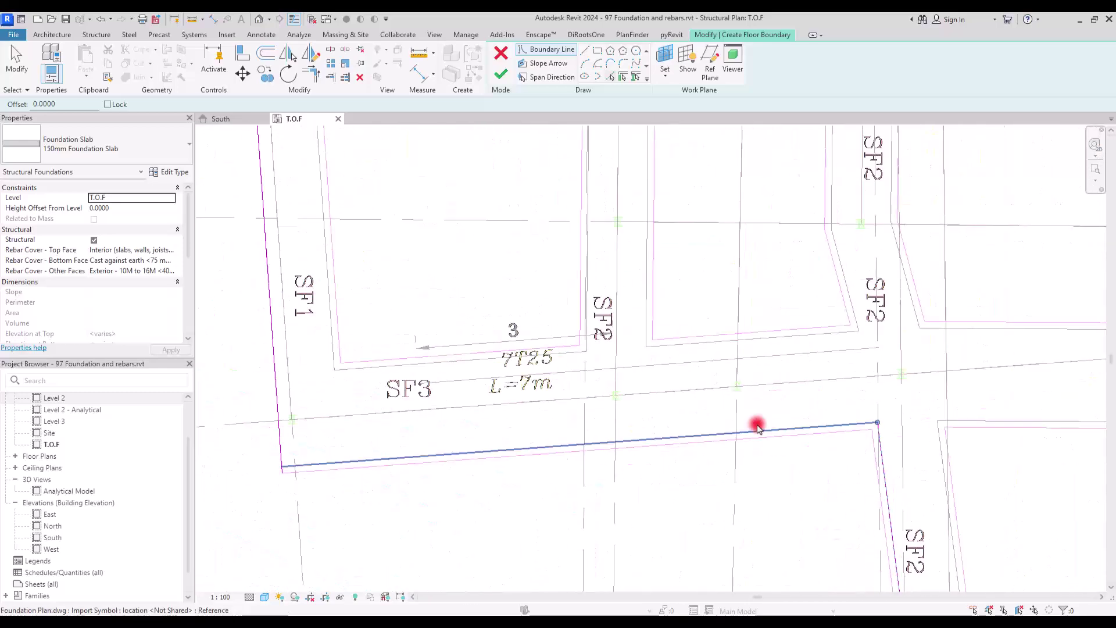
{"action": "left_click", "coordinate": [757, 428]}
Trim the slab's outer boundary lines to each other at the corners to close the outline.
{"action": "key", "text": "t"}
{"action": "key", "text": "r"}
{"action": "scroll", "coordinate": [548, 324], "scroll_direction": "down", "scroll_amount": 3}
{"action": "left_click", "coordinate": [586, 424]}
{"action": "scroll", "coordinate": [755, 429], "scroll_direction": "up", "scroll_amount": 3}
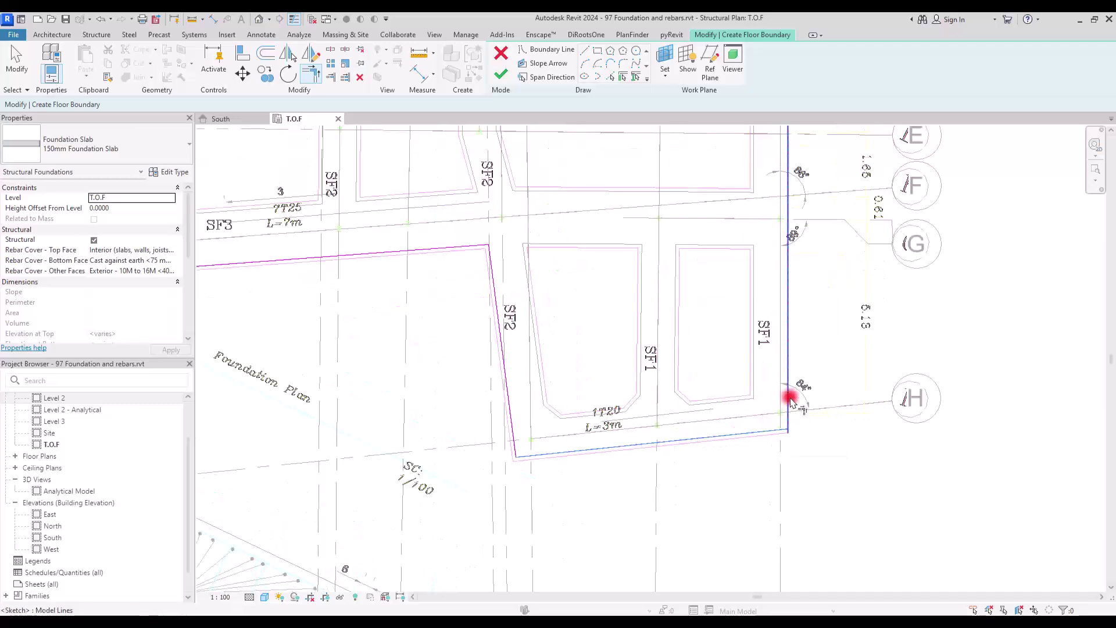
{"action": "left_click", "coordinate": [790, 400]}
{"action": "scroll", "coordinate": [631, 393], "scroll_direction": "down", "scroll_amount": 3}
{"action": "scroll", "coordinate": [770, 399], "scroll_direction": "up", "scroll_amount": 3}
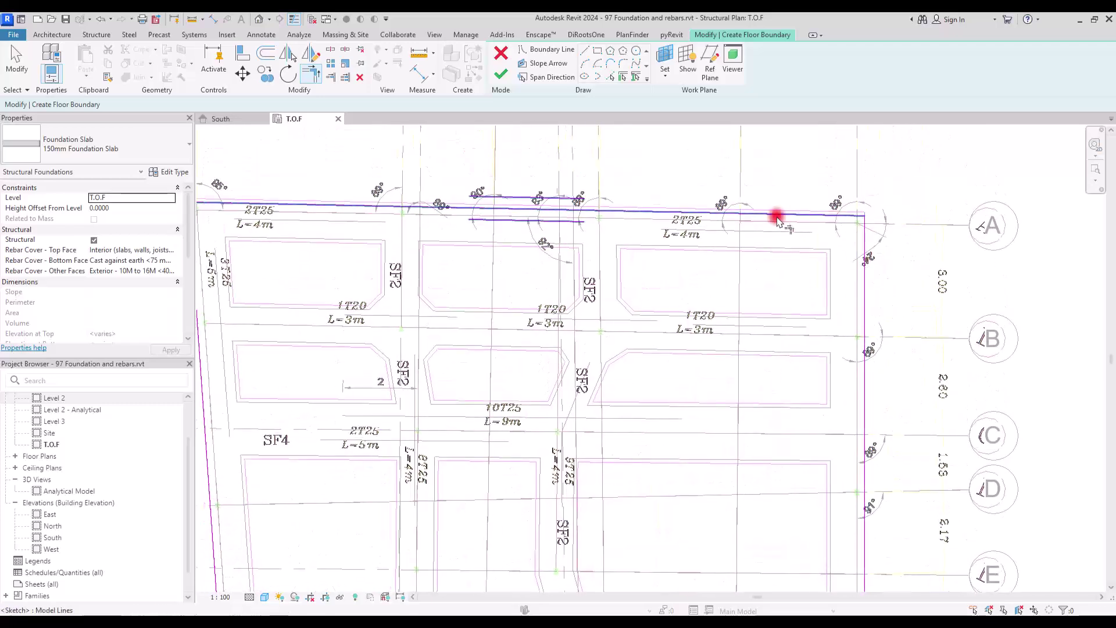
{"action": "left_click", "coordinate": [777, 220]}
{"action": "scroll", "coordinate": [581, 261], "scroll_direction": "down", "scroll_amount": 3}
{"action": "scroll", "coordinate": [399, 311], "scroll_direction": "up", "scroll_amount": 3}
{"action": "left_click", "coordinate": [420, 195]}
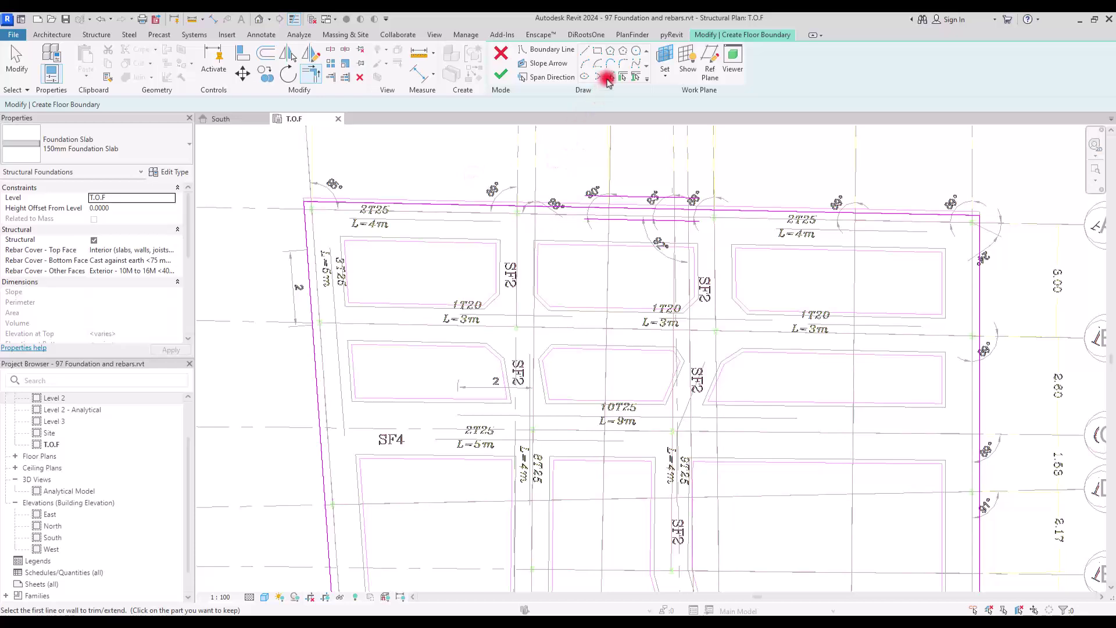
Pick the closed outlines of the three openings between grids A and B as inner slab boundaries.
{"action": "left_click", "coordinate": [611, 77]}
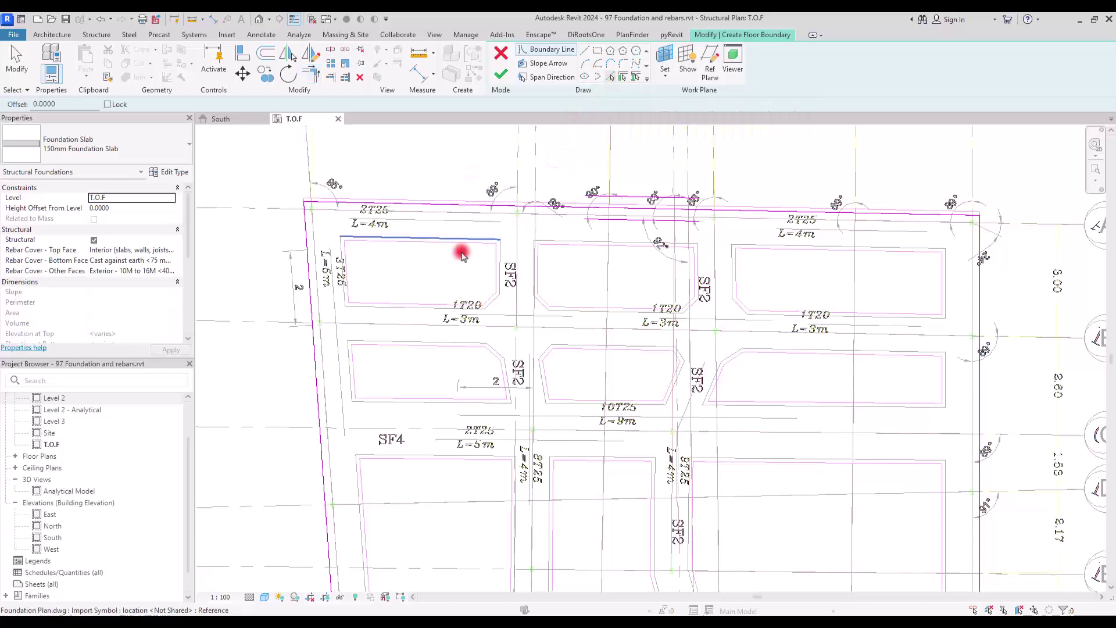
{"action": "key", "text": "Tab"}
{"action": "left_click", "coordinate": [402, 240]}
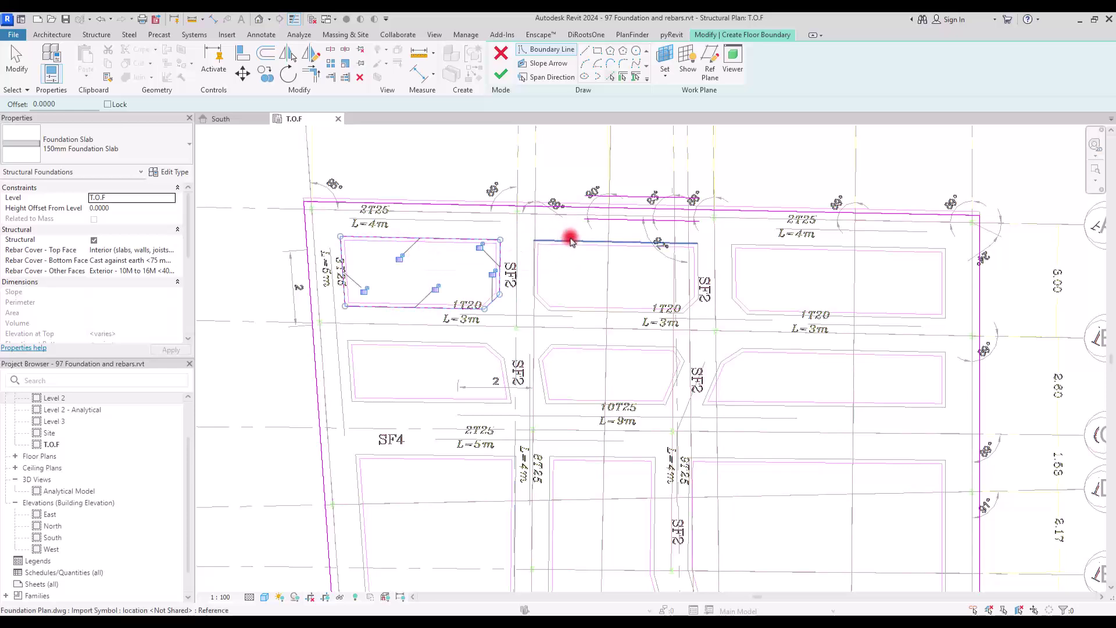
{"action": "key", "text": "Tab"}
{"action": "left_click", "coordinate": [569, 240]}
{"action": "key", "text": "Tab"}
{"action": "left_click", "coordinate": [770, 242]}
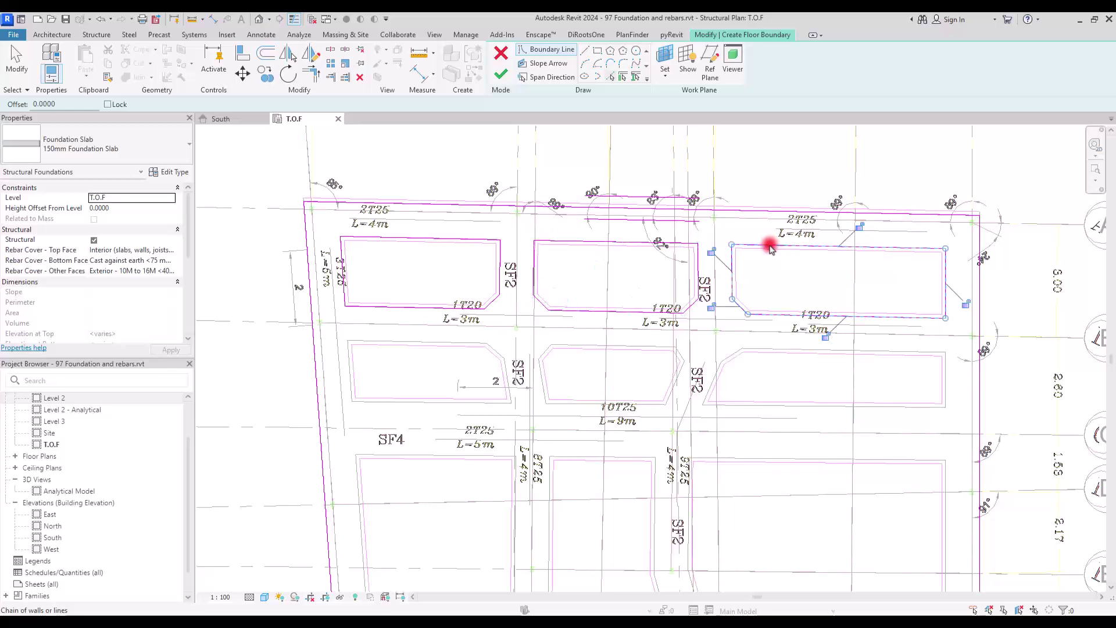
Pick the closed outlines of the three openings between grids B and C as inner slab boundaries.
{"action": "key", "text": "Tab"}
{"action": "left_click", "coordinate": [429, 343]}
{"action": "key", "text": "Tab"}
{"action": "left_click", "coordinate": [585, 344]}
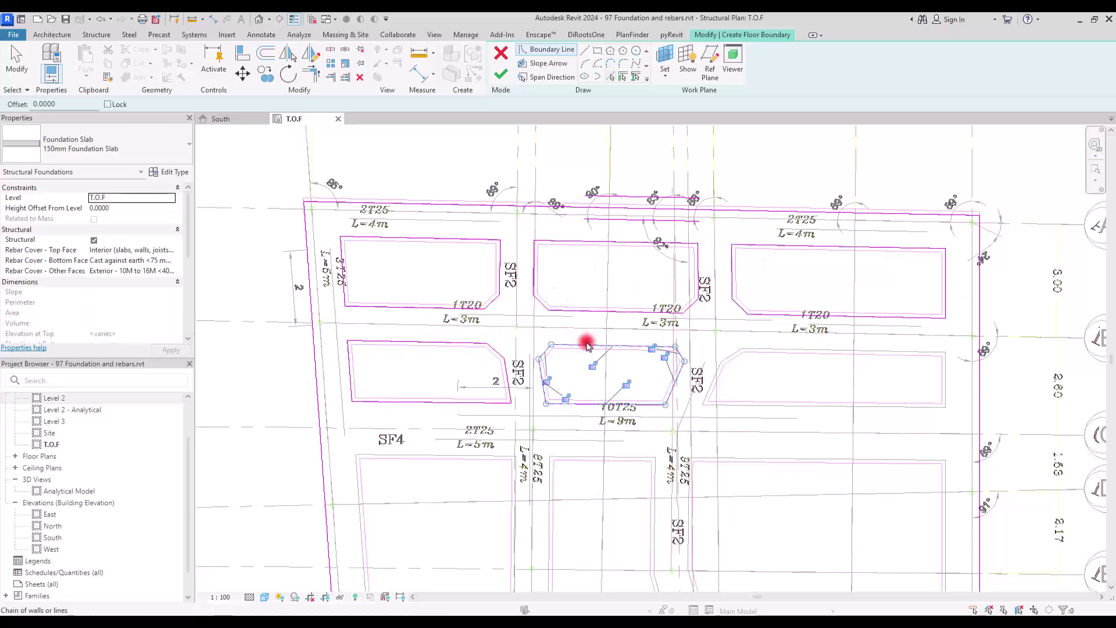
{"action": "key", "text": "Tab"}
{"action": "left_click", "coordinate": [768, 349]}
Pick the closed outlines of the three large openings between grids C and F as inner slab boundaries.
{"action": "middle_click_drag", "start_coordinate": [765, 361], "coordinate": [713, 232]}
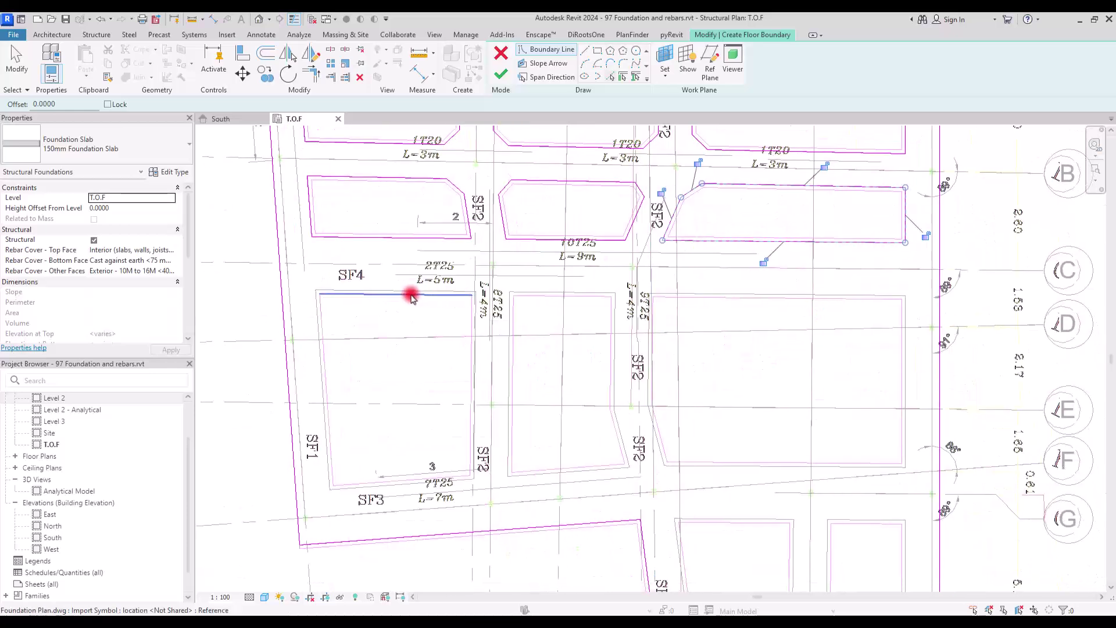
{"action": "key", "text": "Tab"}
{"action": "left_click", "coordinate": [403, 292]}
{"action": "key", "text": "Tab"}
{"action": "left_click", "coordinate": [554, 291]}
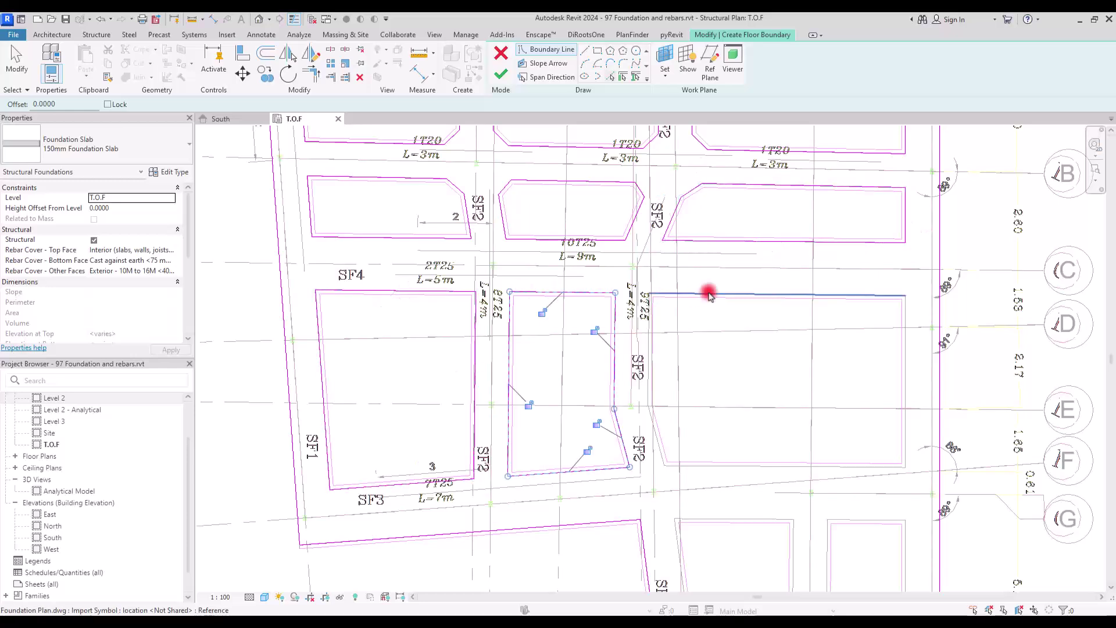
{"action": "key", "text": "Tab"}
{"action": "left_click", "coordinate": [710, 294]}
Pick the closed outlines of the two openings between grids G and H as inner boundaries and finish the foundation slab.
{"action": "middle_click_drag", "start_coordinate": [742, 384], "coordinate": [727, 232]}
{"action": "key", "text": "Tab"}
{"action": "left_click", "coordinate": [738, 330]}
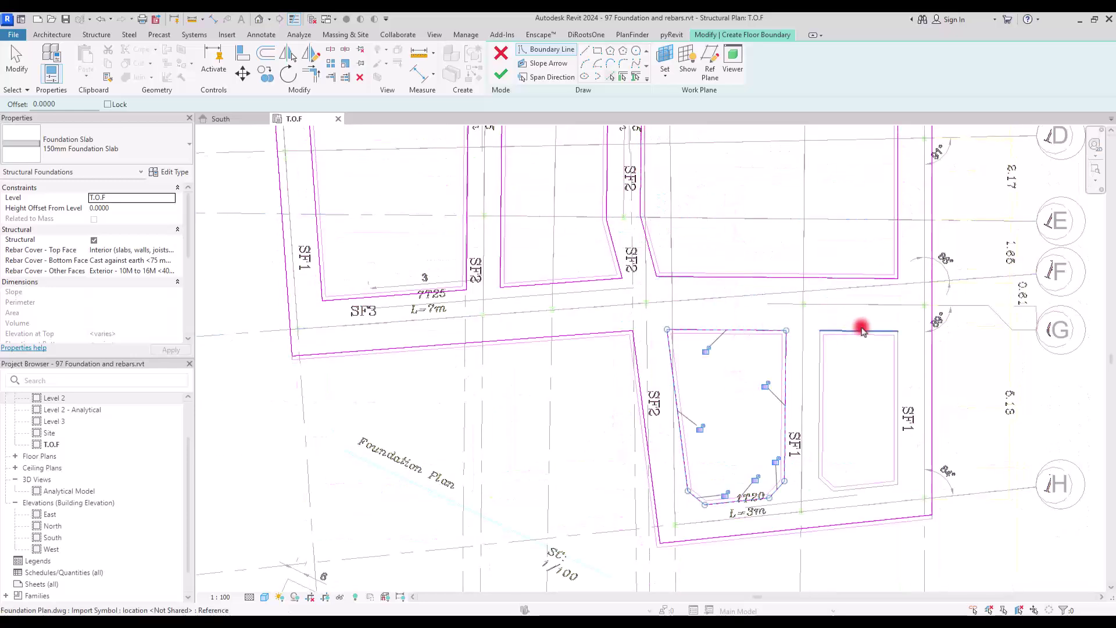
{"action": "key", "text": "Tab"}
{"action": "left_click", "coordinate": [861, 331]}
{"action": "scroll", "coordinate": [471, 326], "scroll_direction": "down", "scroll_amount": 3}
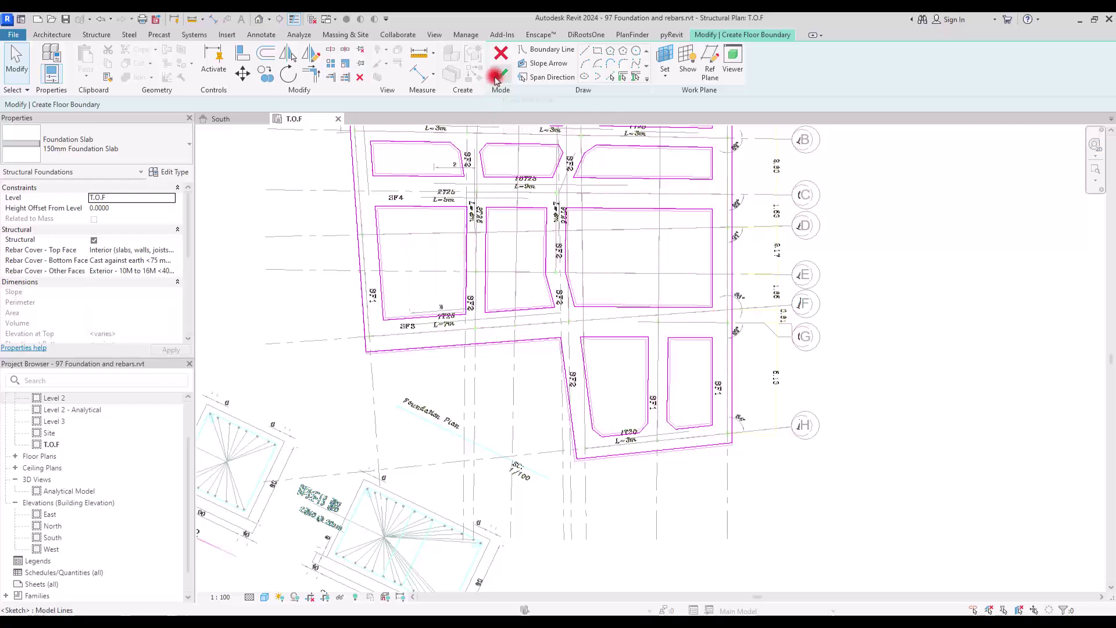
{"action": "left_click", "coordinate": [501, 73]}
Open the default 3D view and hide all annotation categories and imported categories in it.
{"action": "left_click", "coordinate": [257, 19]}
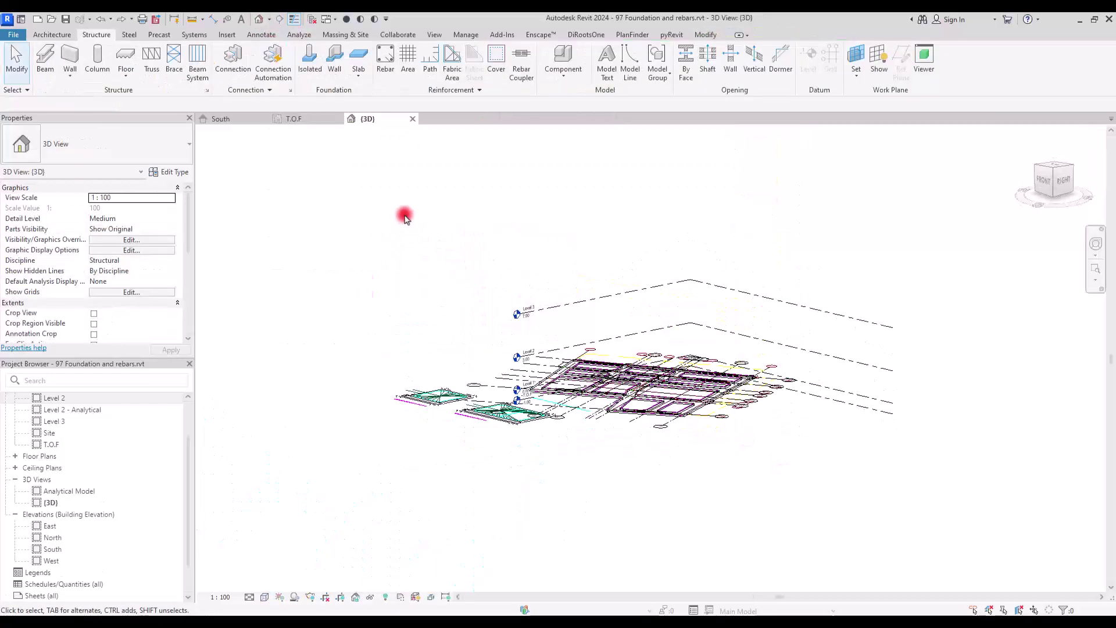
{"action": "key", "text": "v"}
{"action": "key", "text": "v"}
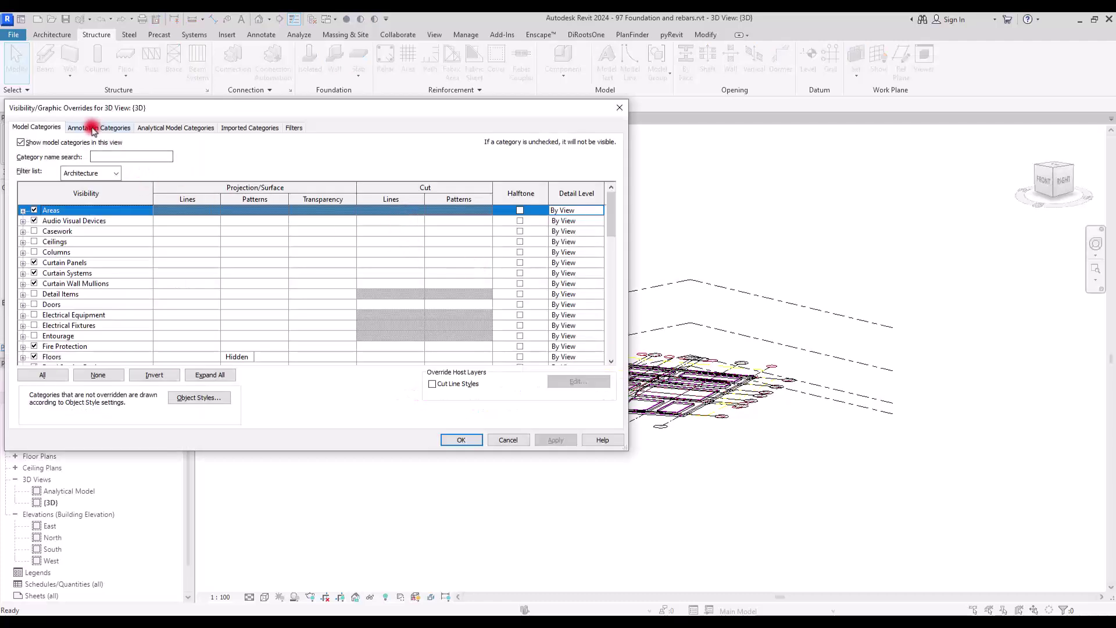
{"action": "left_click", "coordinate": [93, 127]}
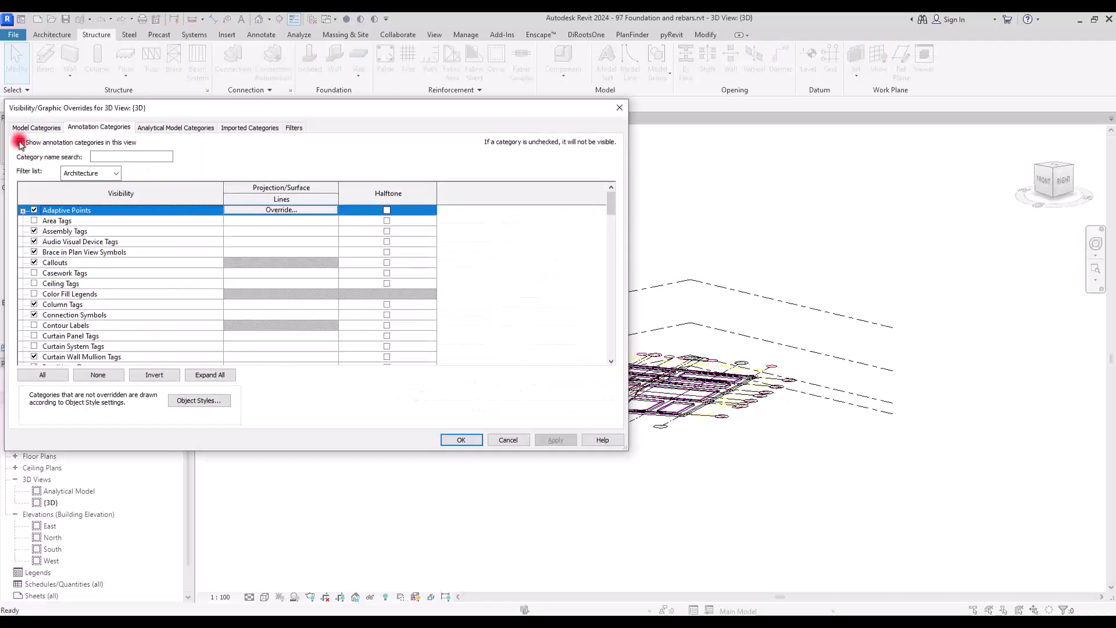
{"action": "left_click", "coordinate": [21, 143]}
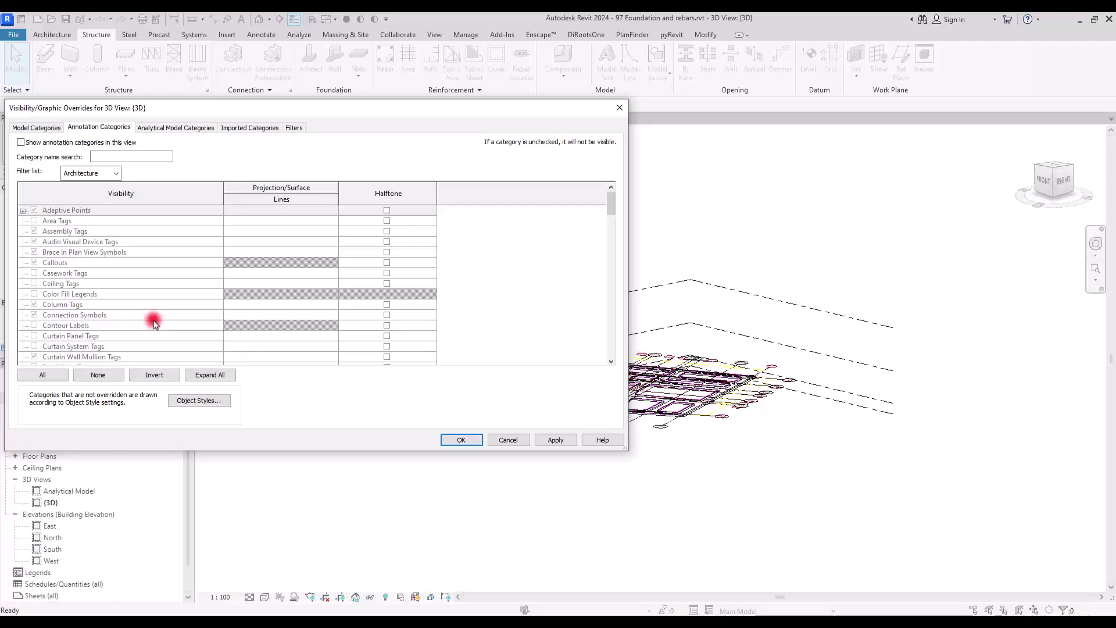
{"action": "left_click", "coordinate": [251, 129]}
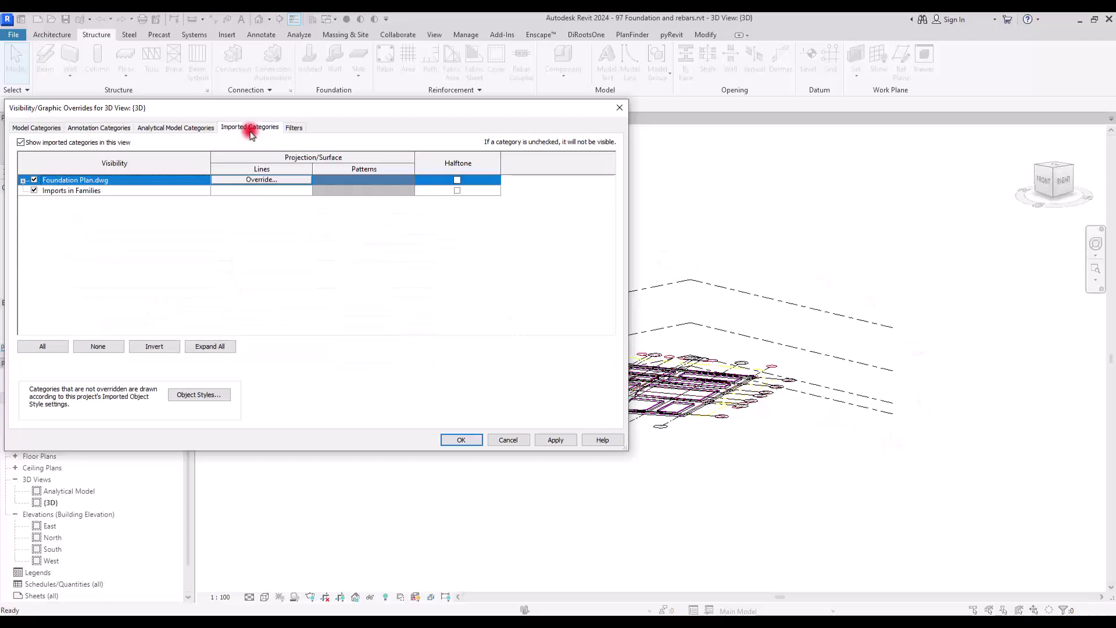
{"action": "left_click", "coordinate": [21, 142]}
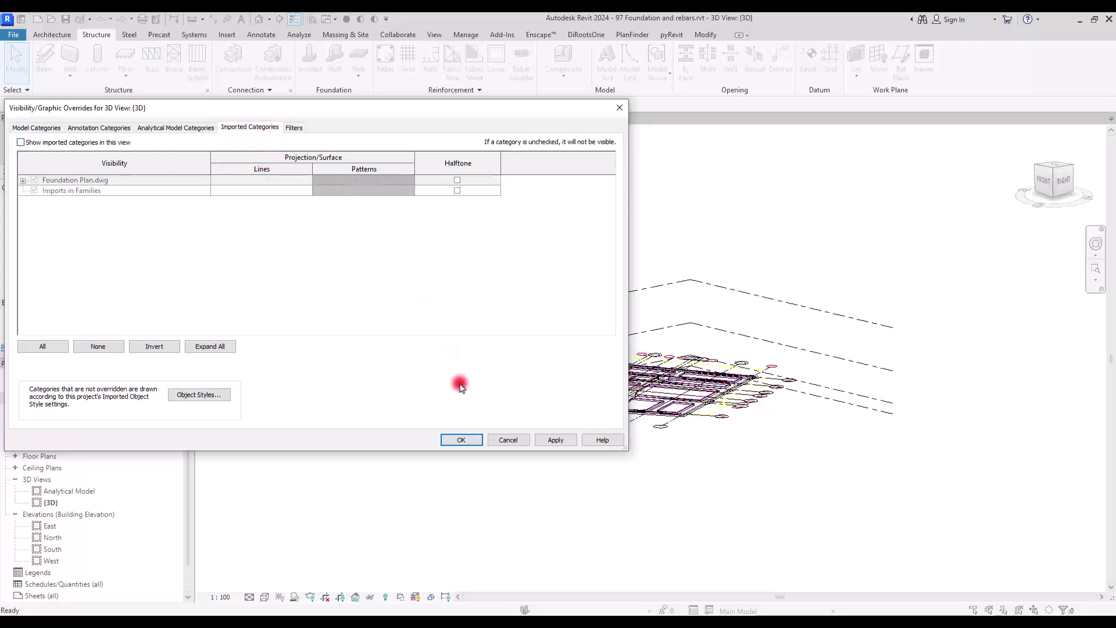
{"action": "left_click", "coordinate": [464, 441]}
{"action": "scroll", "coordinate": [613, 371], "scroll_direction": "up", "scroll_amount": 2}
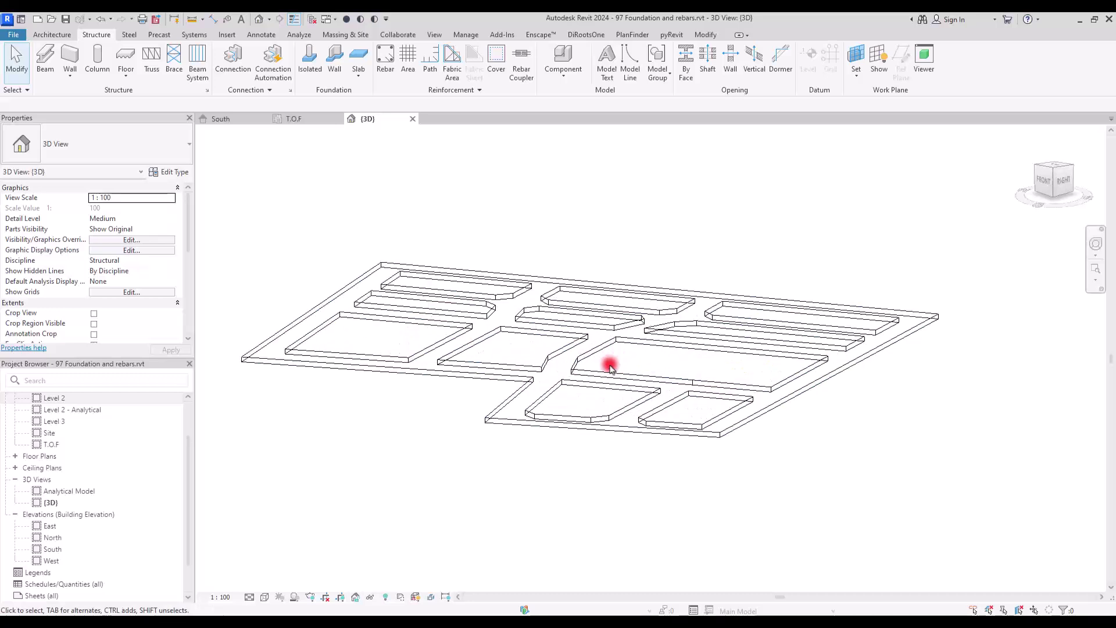
Set the 3D view's visual style to Consistent Colors and choose its detail level.
{"action": "left_click", "coordinate": [265, 597]}
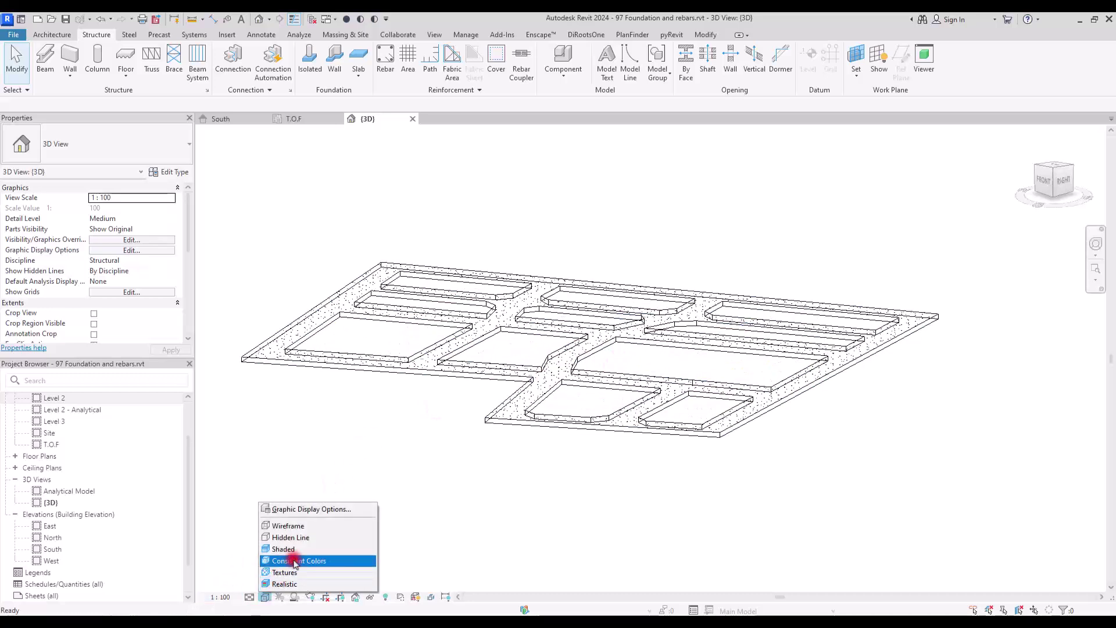
{"action": "left_click", "coordinate": [286, 560]}
{"action": "left_click", "coordinate": [250, 598]}
{"action": "left_click", "coordinate": [260, 584]}
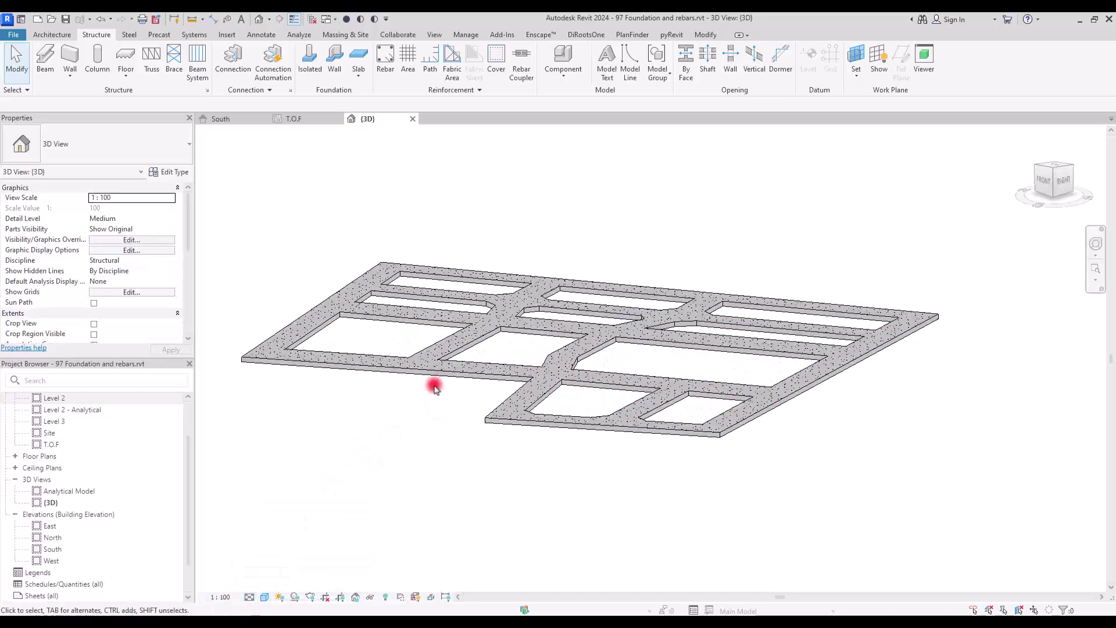
{"action": "middle_click_drag", "start_coordinate": [496, 366], "coordinate": [624, 322], "text": "shift"}
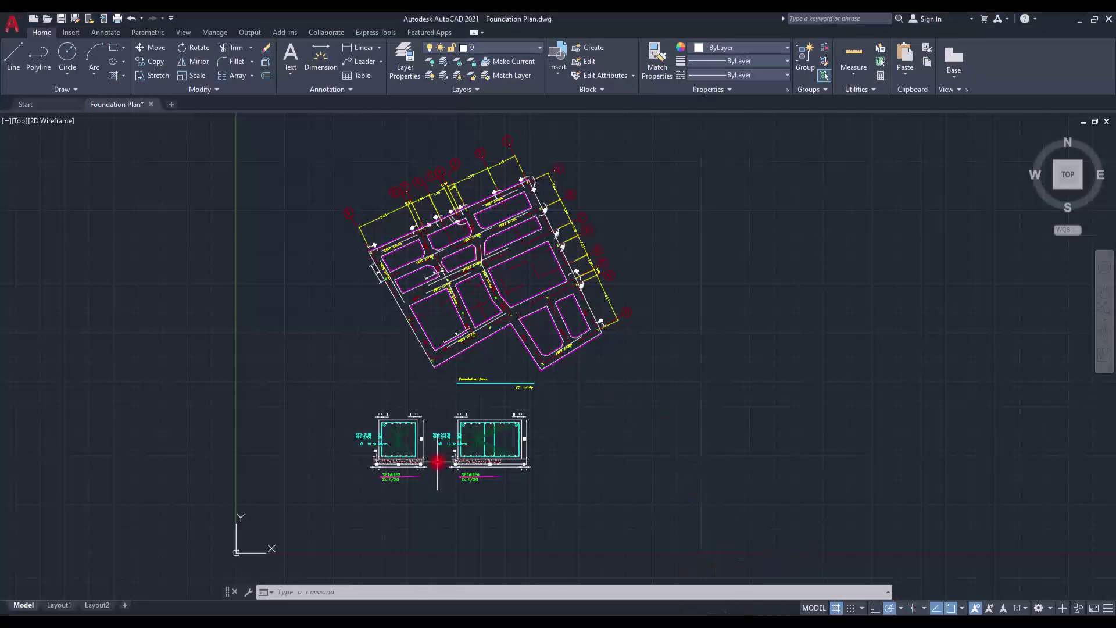
Switch to AutoCAD, examine the SF1&SF2 section detail for the footing depth, and return to Revit.
{"action": "scroll", "coordinate": [383, 481], "scroll_direction": "up", "scroll_amount": 8}
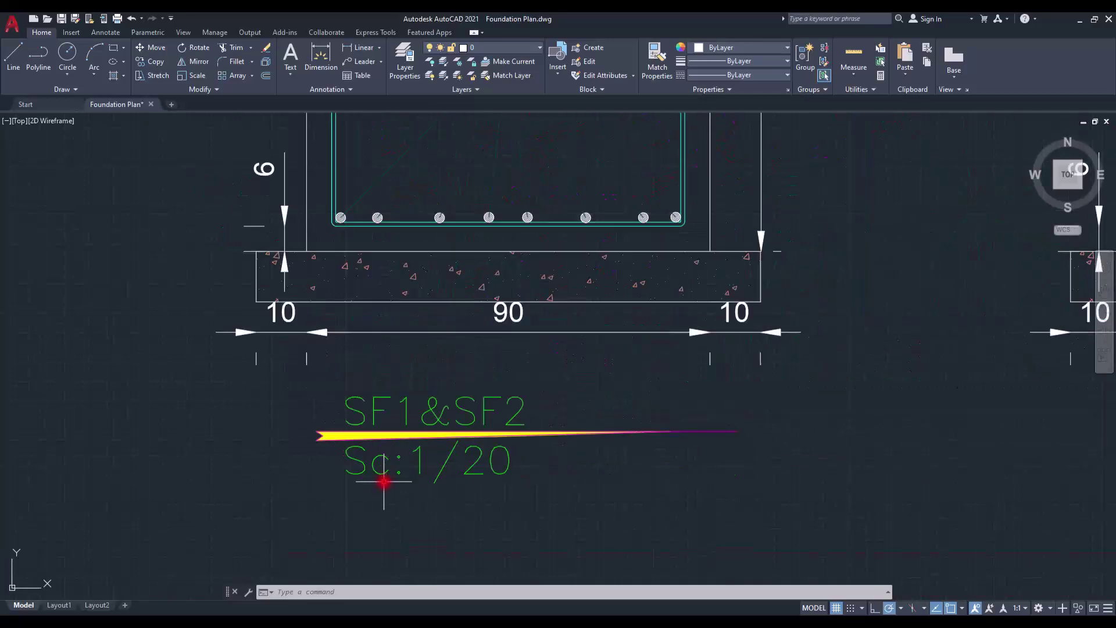
{"action": "scroll", "coordinate": [439, 339], "scroll_direction": "down", "scroll_amount": 5}
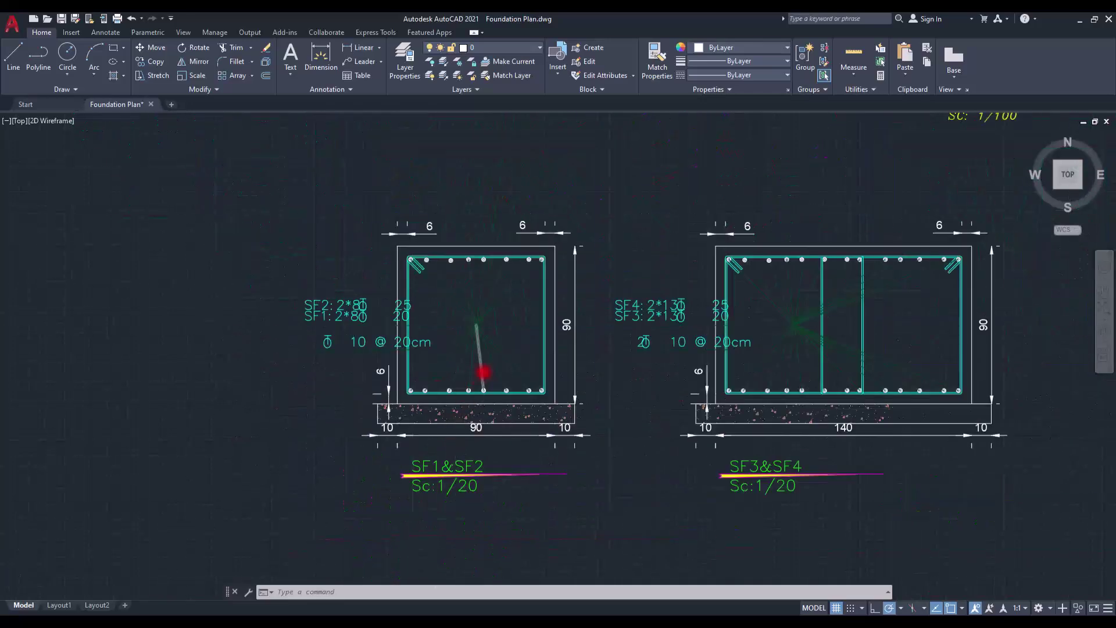
{"action": "scroll", "coordinate": [479, 374], "scroll_direction": "up", "scroll_amount": 3}
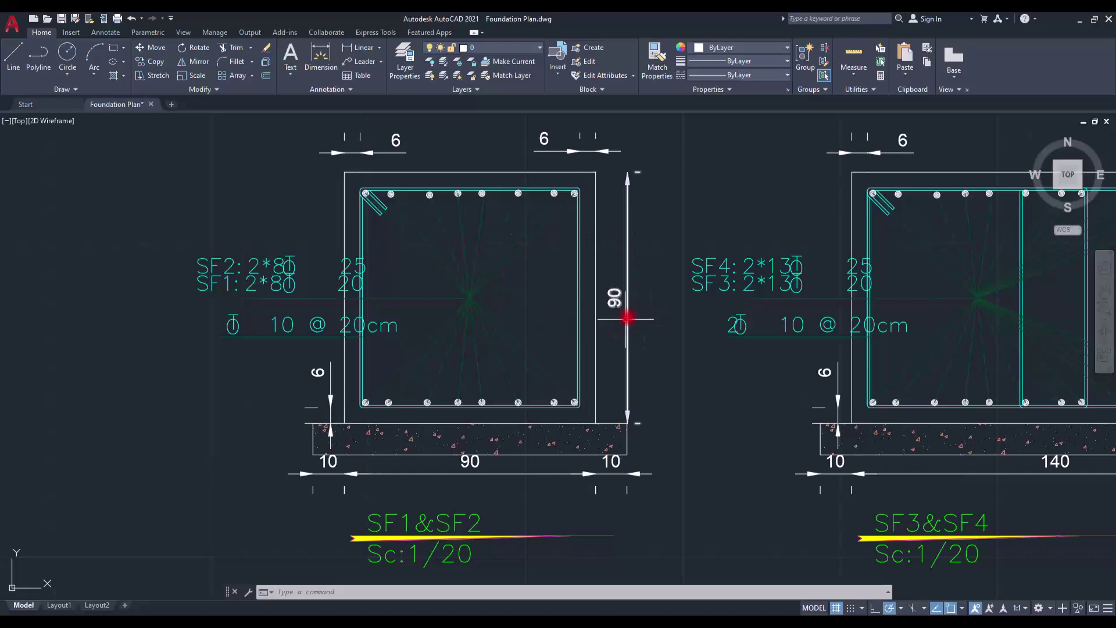
{"action": "left_click", "coordinate": [1077, 22]}
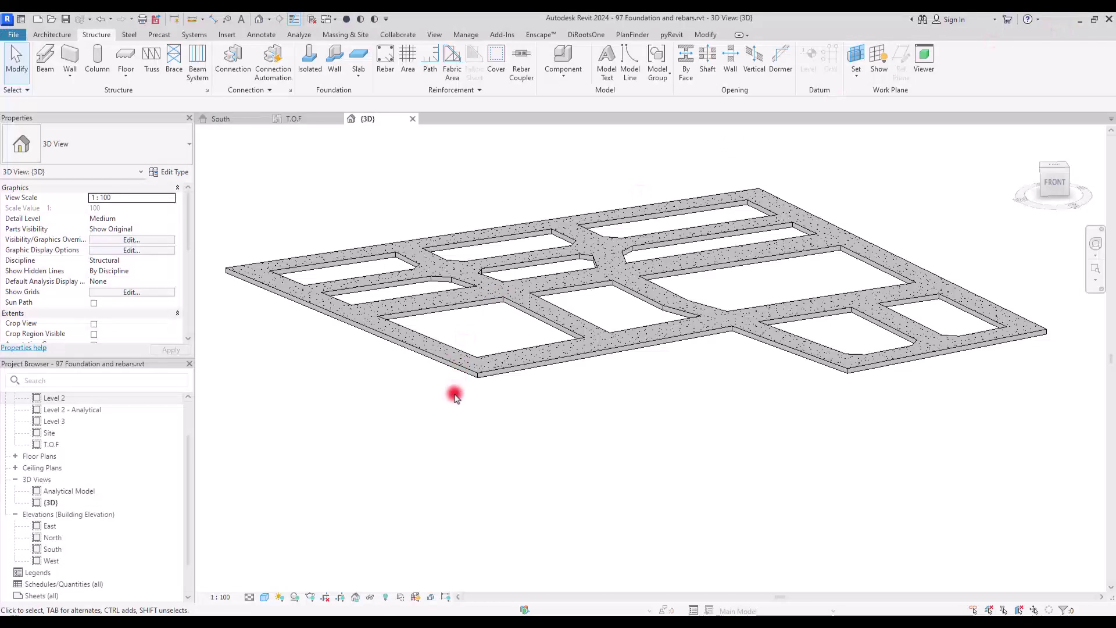
Duplicate the foundation slab's type under the name 900mm Foundation Slab.
{"action": "left_click", "coordinate": [485, 372]}
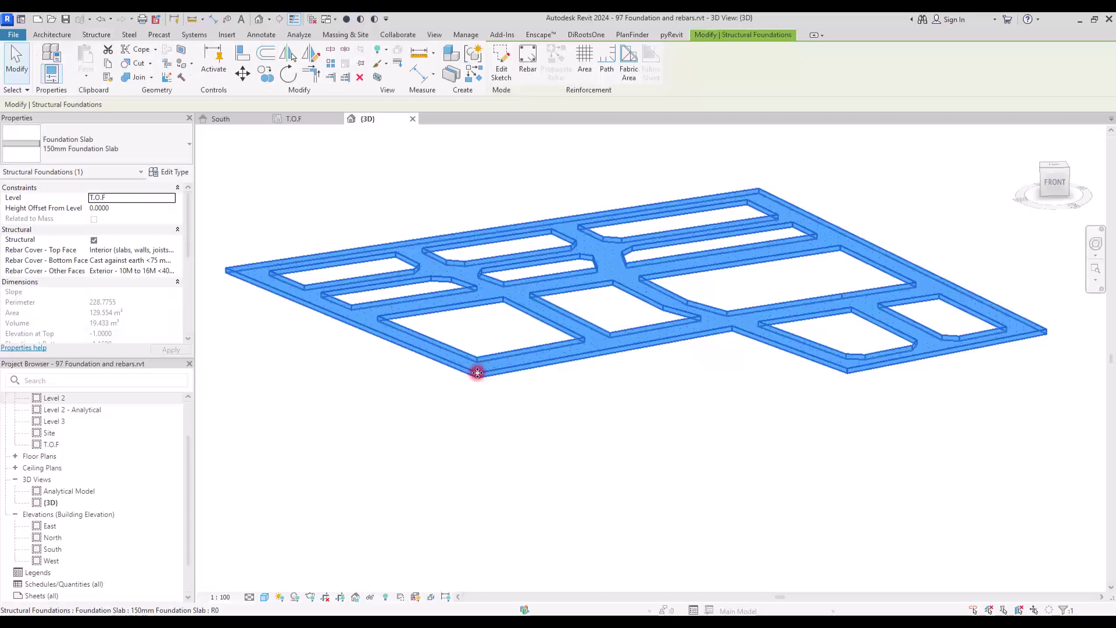
{"action": "left_click", "coordinate": [110, 147]}
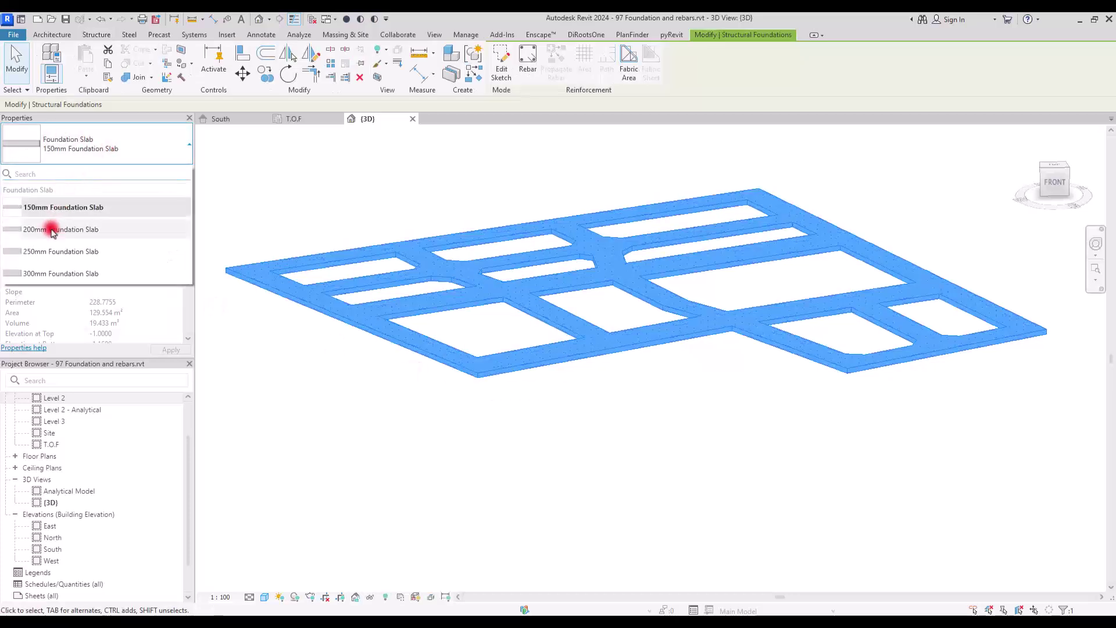
{"action": "left_click", "coordinate": [138, 350]}
{"action": "left_click", "coordinate": [169, 174]}
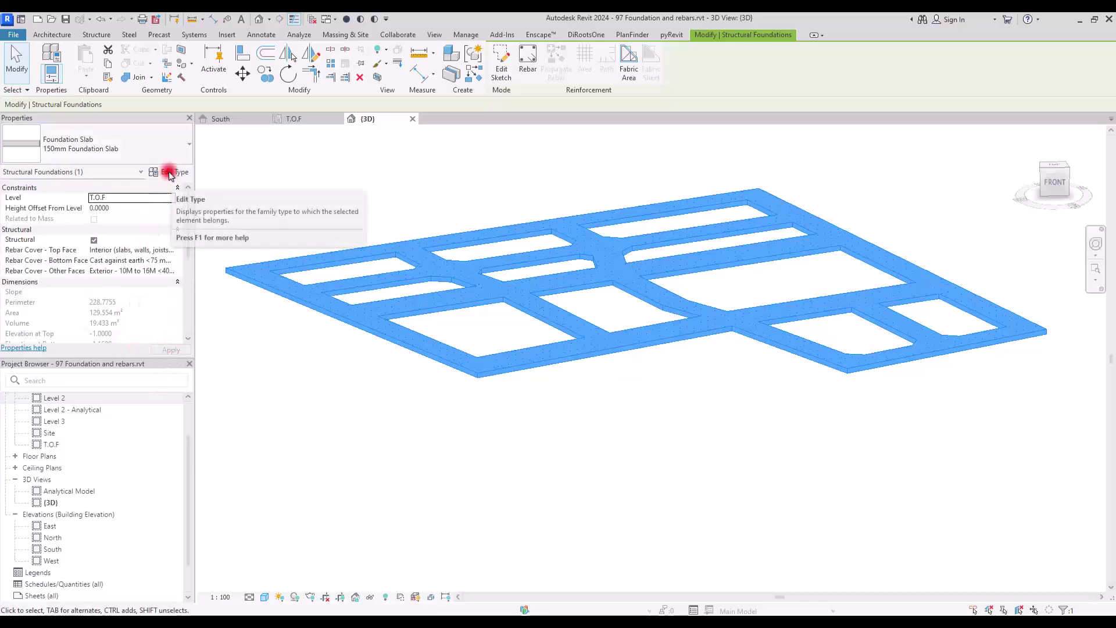
{"action": "left_click", "coordinate": [489, 148]}
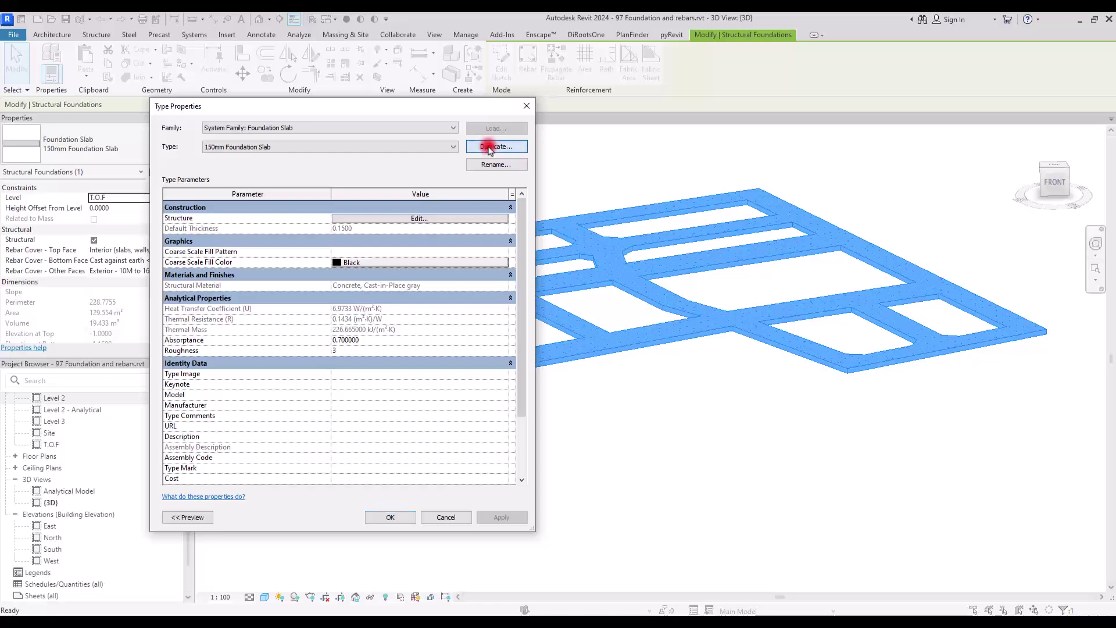
{"action": "left_click", "coordinate": [528, 257]}
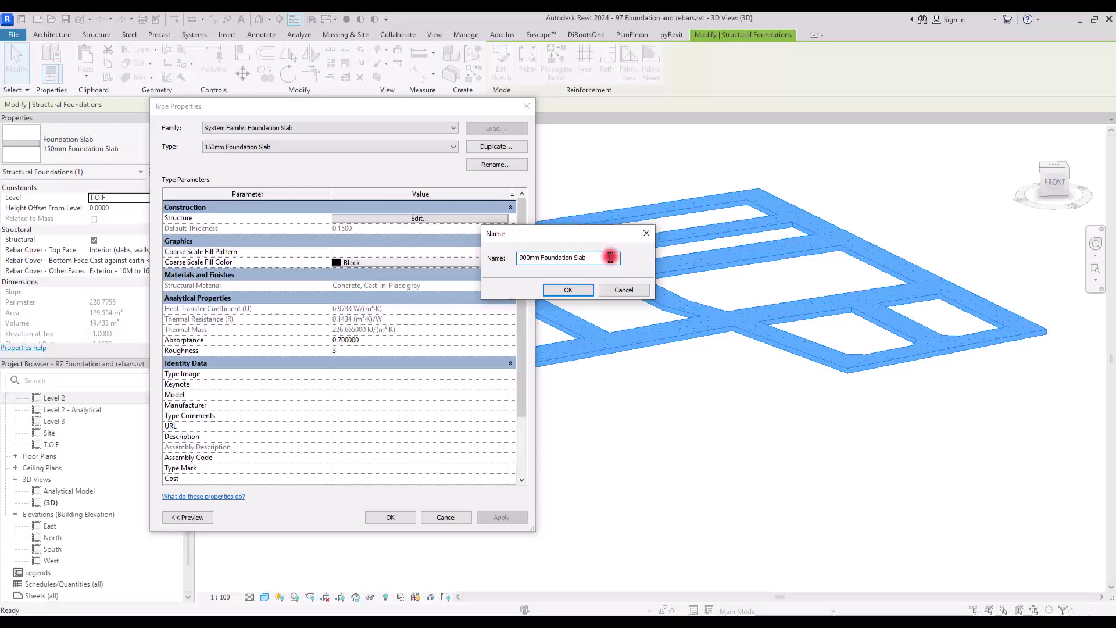
{"action": "left_click", "coordinate": [568, 290]}
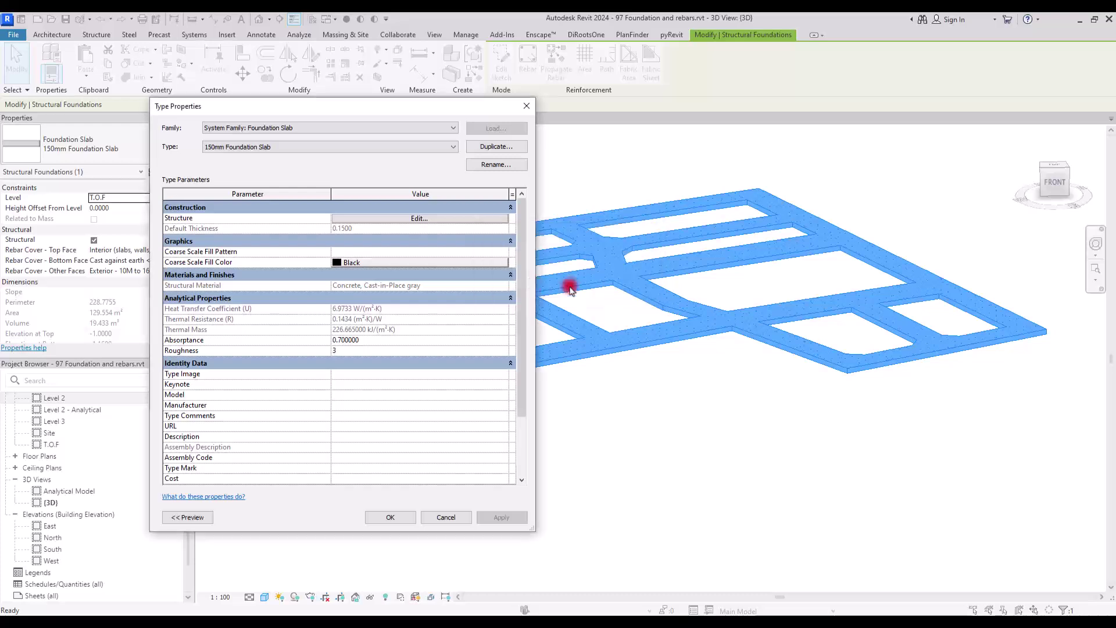
Set the 900mm Foundation Slab's structure layer thickness to 0.9 and apply the type to the slab.
{"action": "left_click", "coordinate": [426, 219]}
{"action": "left_click", "coordinate": [393, 229]}
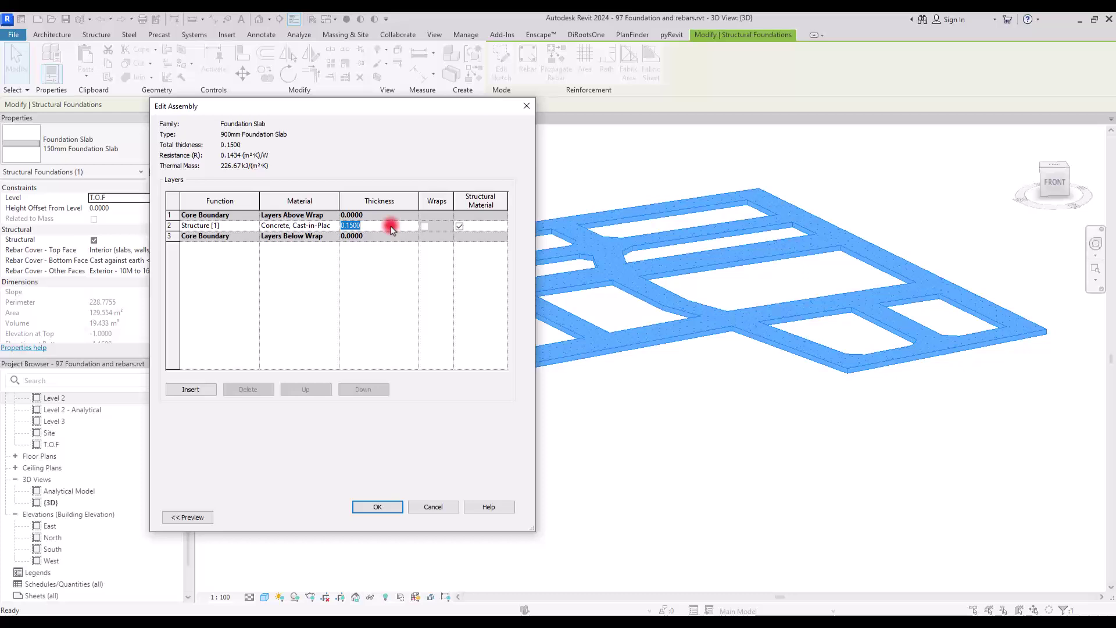
{"action": "key", "text": "Tab"}
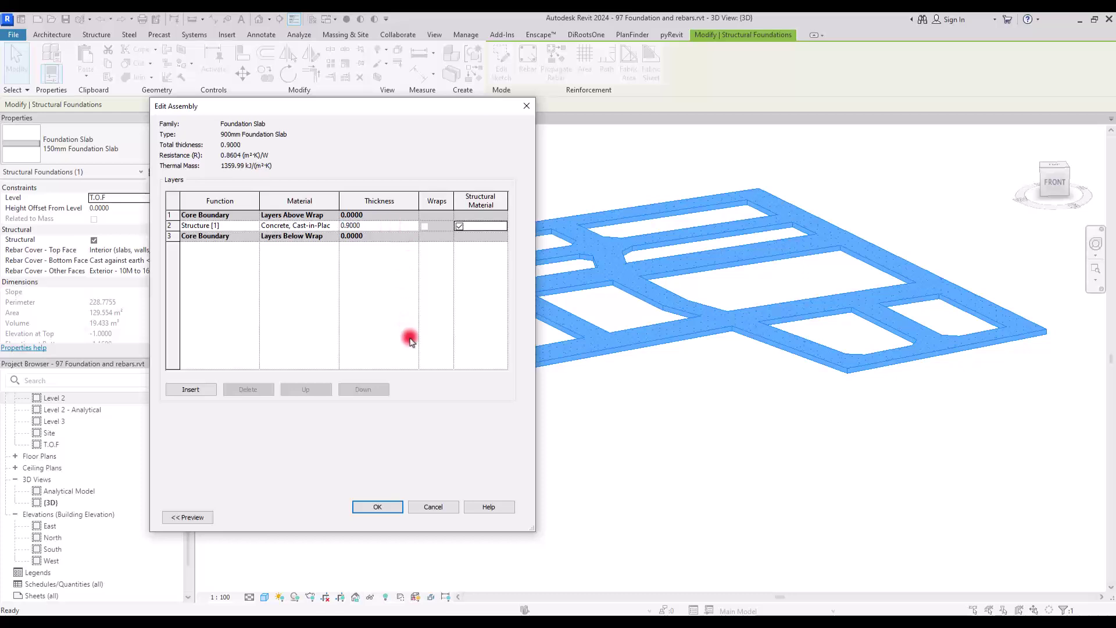
{"action": "left_click", "coordinate": [377, 506]}
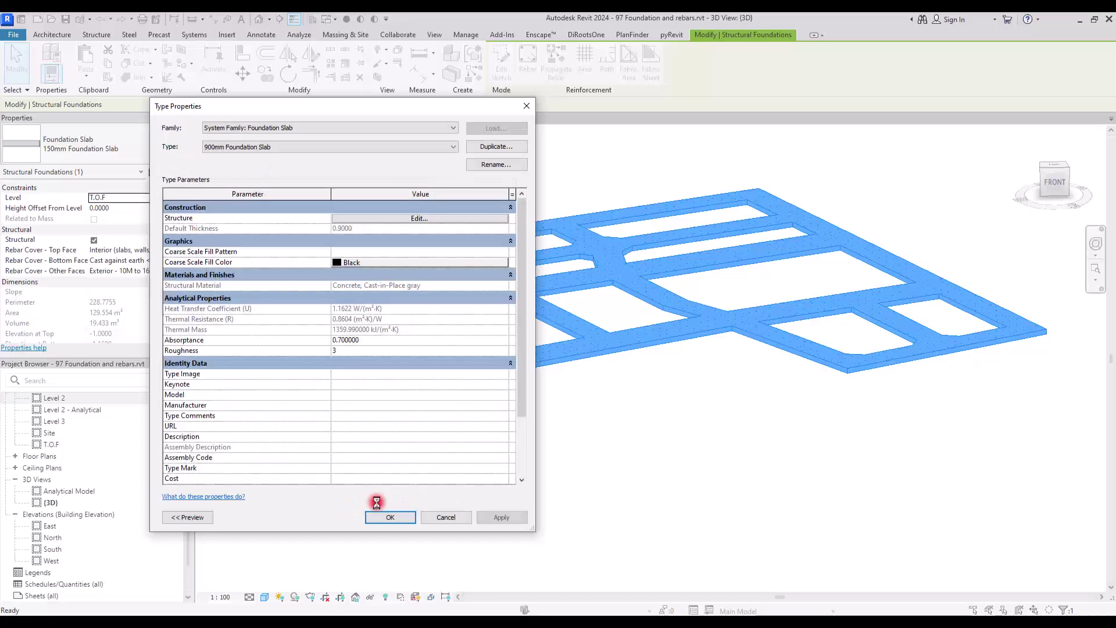
{"action": "left_click", "coordinate": [387, 516]}
{"action": "left_click", "coordinate": [357, 492]}
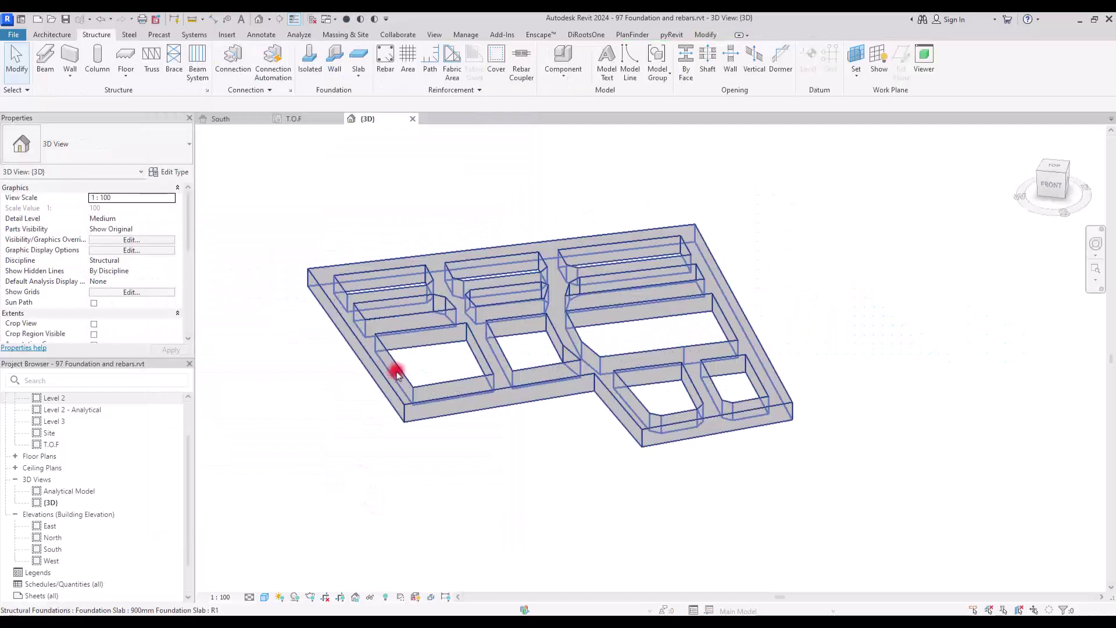
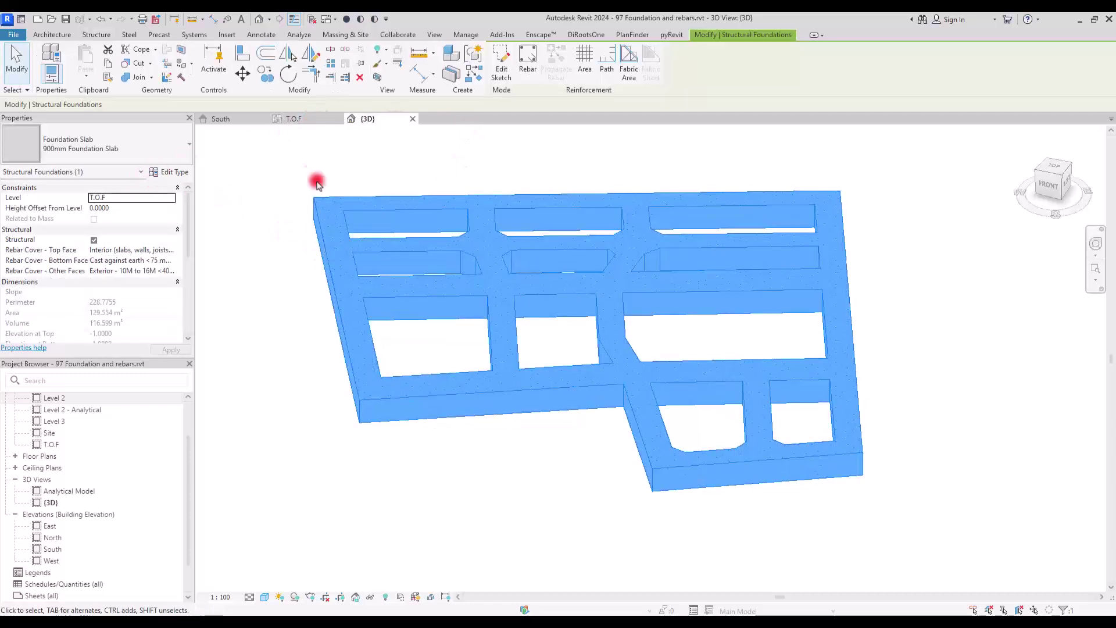
Return to the T.O.F structural plan, deselect the slab and start sketching a second foundation slab.
{"action": "left_click", "coordinate": [288, 118]}
{"action": "scroll", "coordinate": [362, 201], "scroll_direction": "up", "scroll_amount": 5}
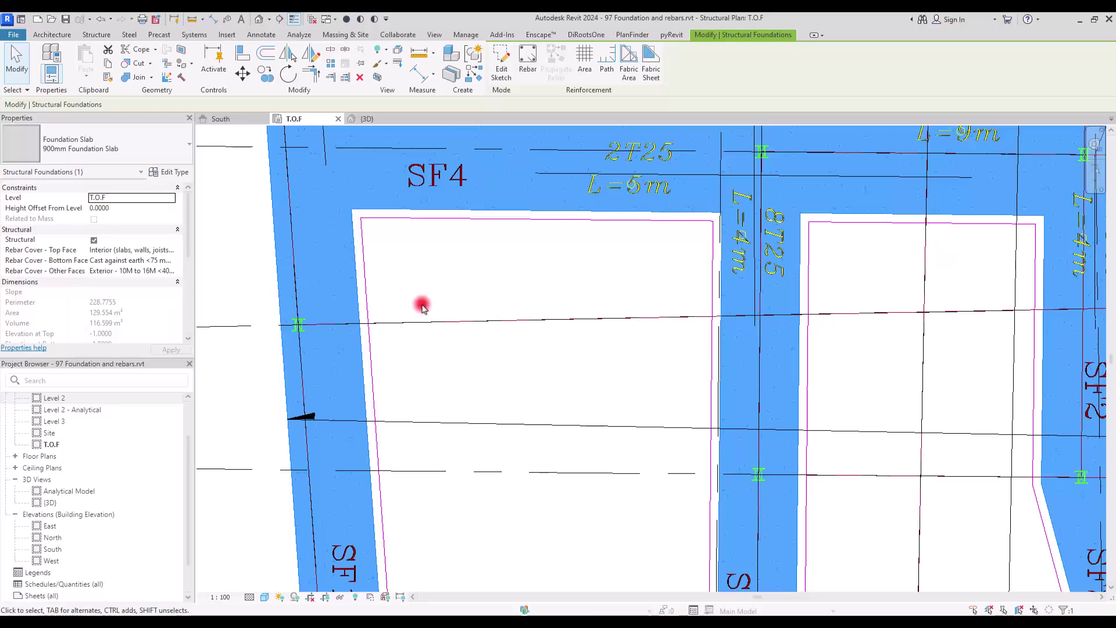
{"action": "scroll", "coordinate": [456, 357], "scroll_direction": "down", "scroll_amount": 6}
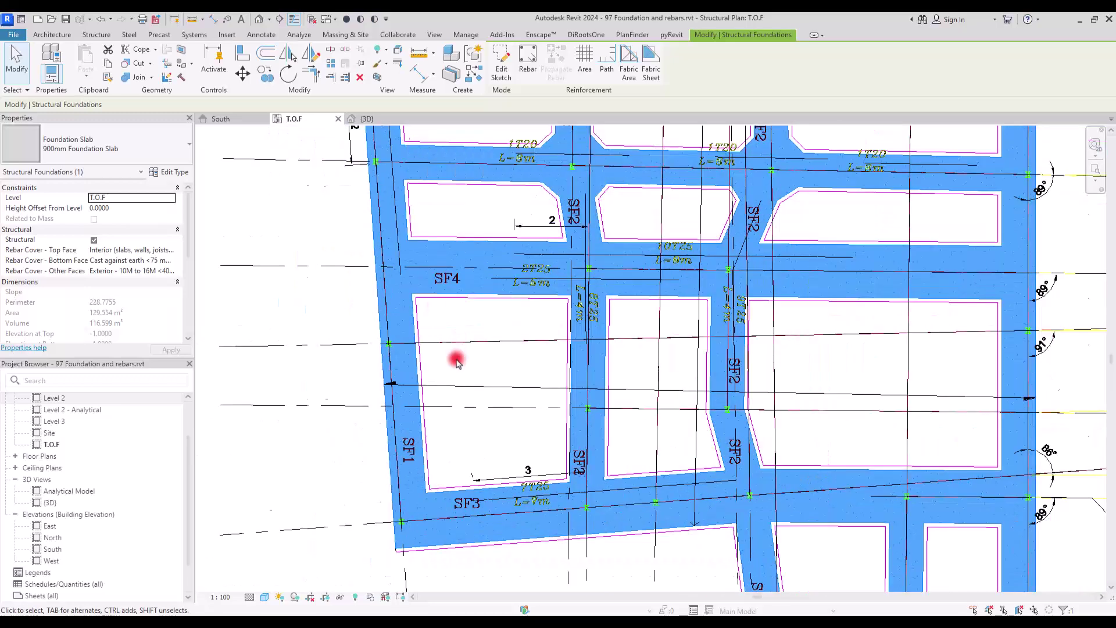
{"action": "scroll", "coordinate": [452, 214], "scroll_direction": "up", "scroll_amount": 2}
{"action": "scroll", "coordinate": [451, 214], "scroll_direction": "up", "scroll_amount": 1}
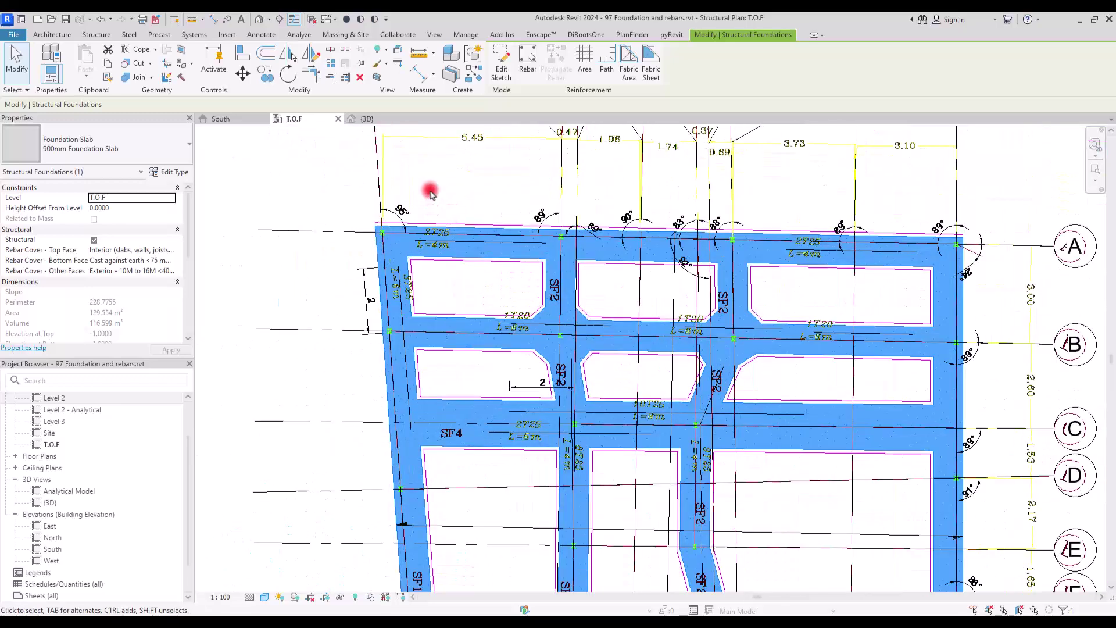
{"action": "left_click", "coordinate": [431, 191]}
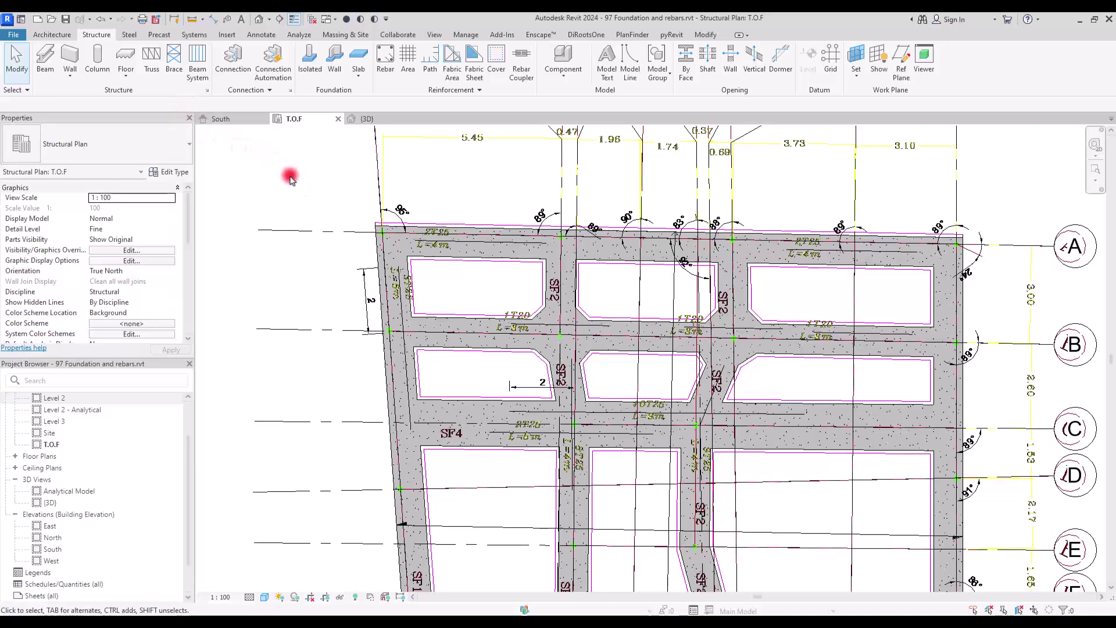
{"action": "left_click", "coordinate": [359, 75]}
{"action": "left_click", "coordinate": [388, 98]}
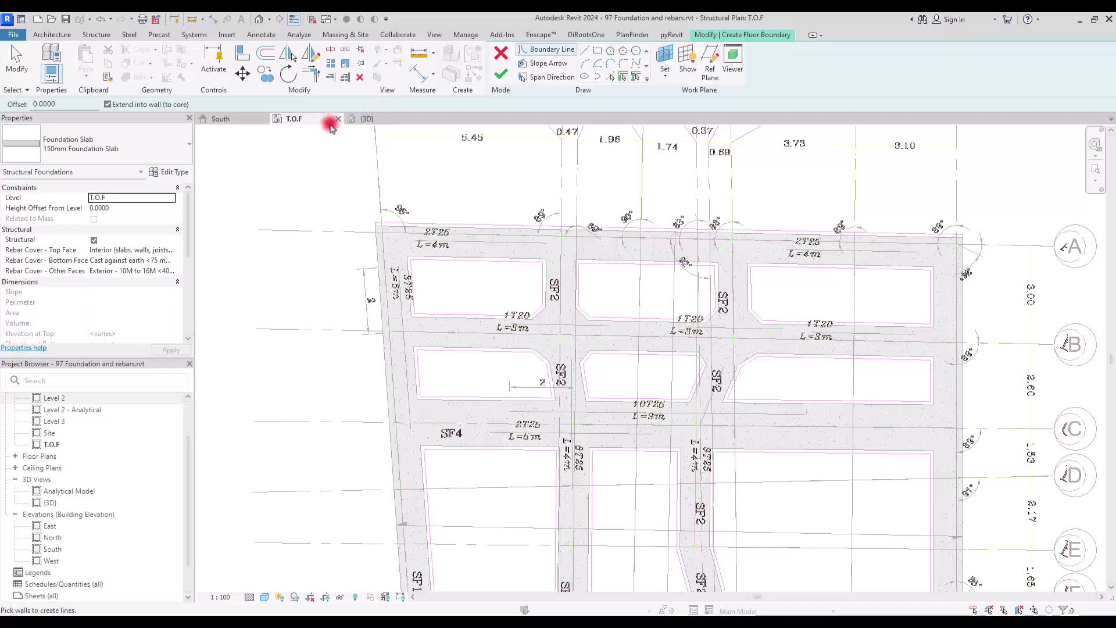
Duplicate the 150mm Foundation Slab type under the name 100mm Foundation Slab.
{"action": "left_click", "coordinate": [168, 175]}
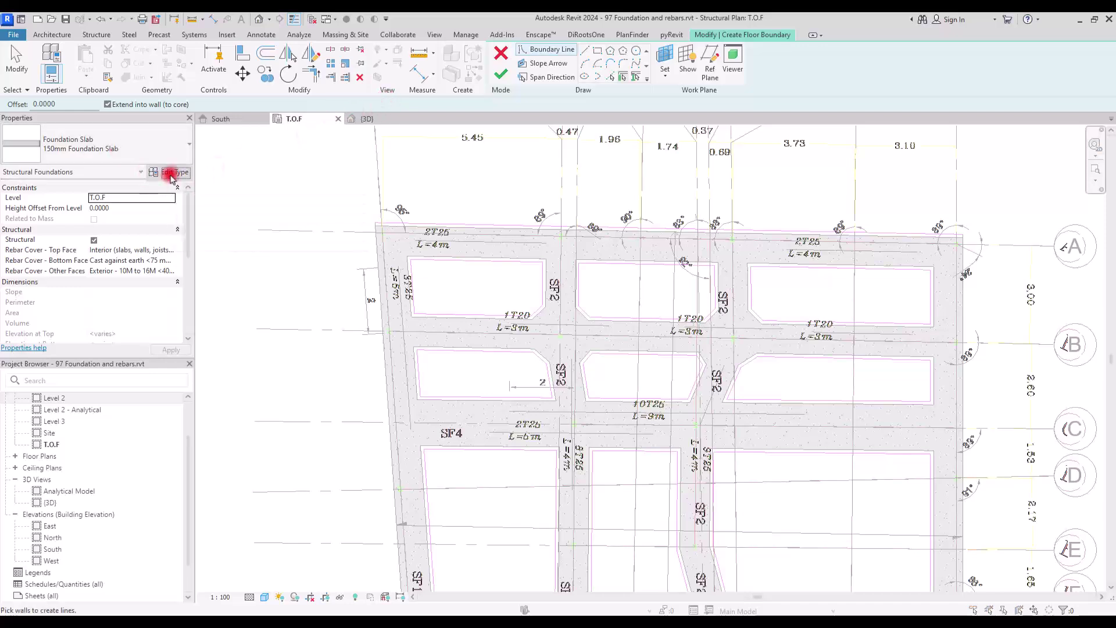
{"action": "left_click", "coordinate": [517, 147]}
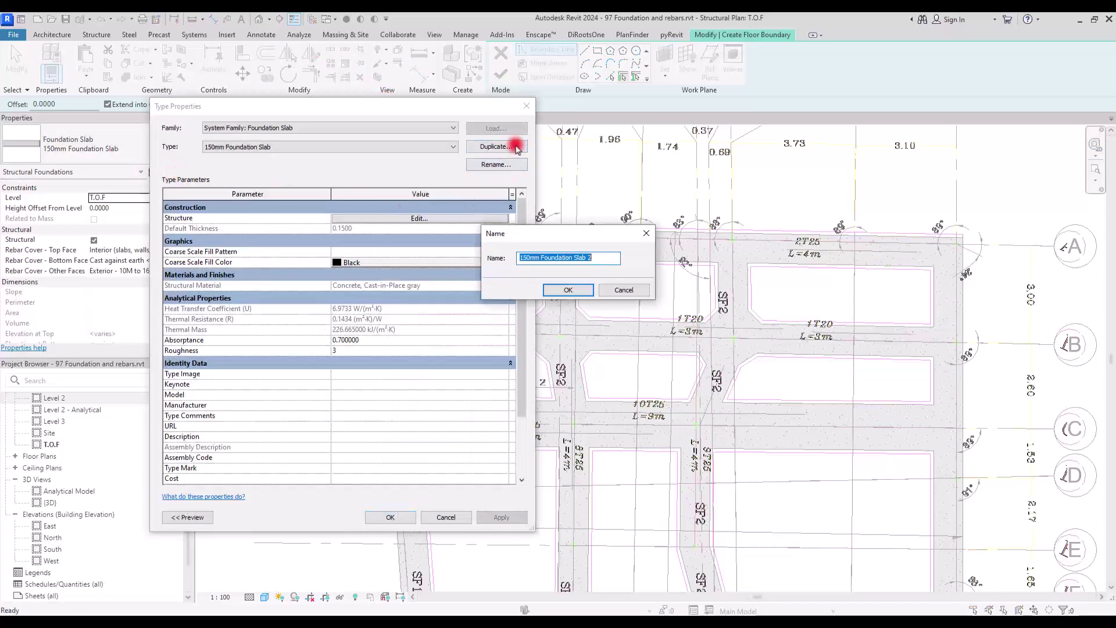
{"action": "left_click", "coordinate": [523, 259]}
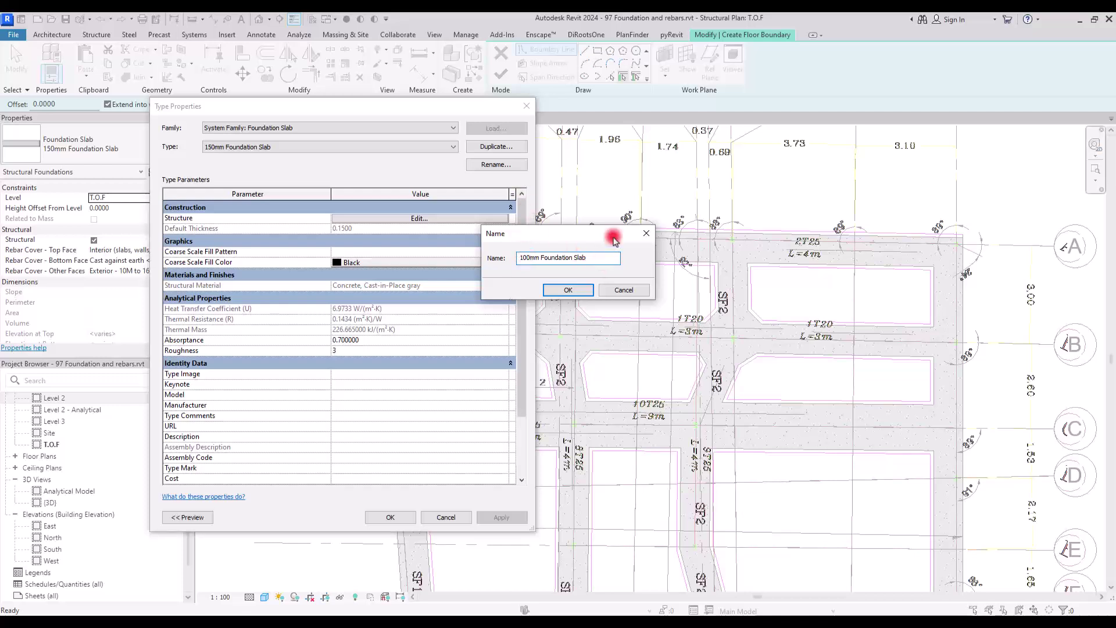
{"action": "left_click", "coordinate": [576, 289]}
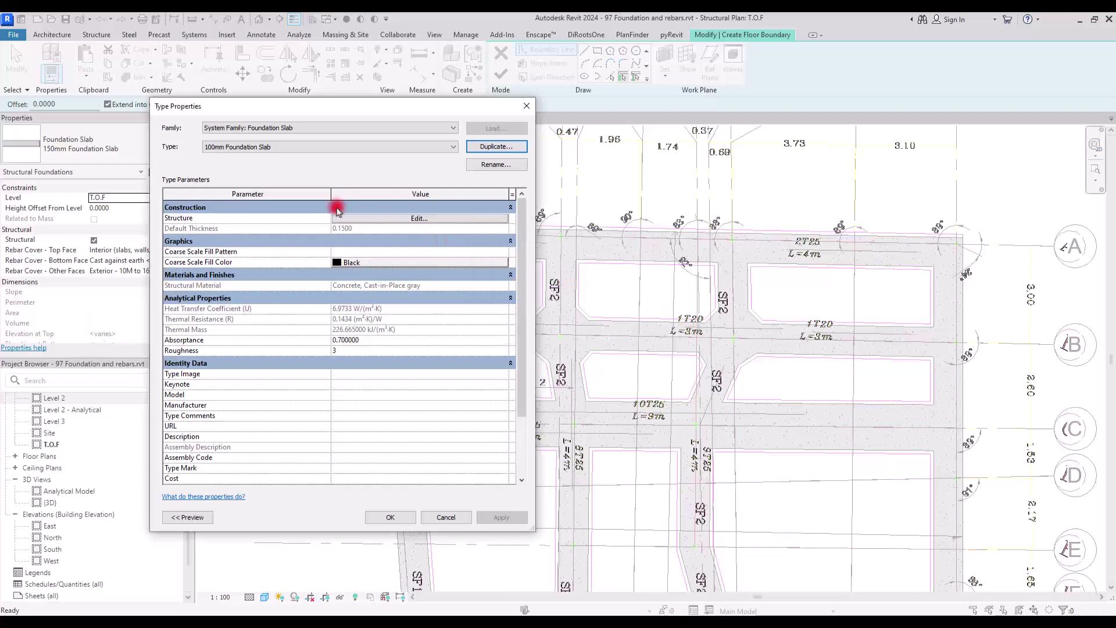
Set the 100mm Foundation Slab's structure layer thickness to 0.1 and apply the type to the slab being sketched.
{"action": "left_click", "coordinate": [394, 219]}
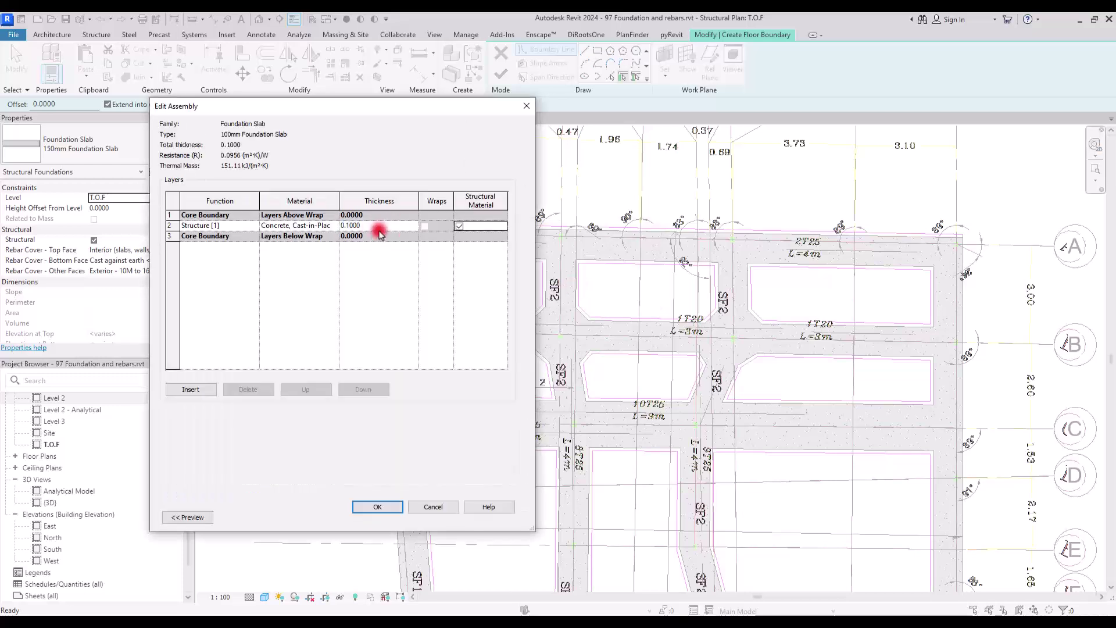
{"action": "left_click", "coordinate": [378, 507]}
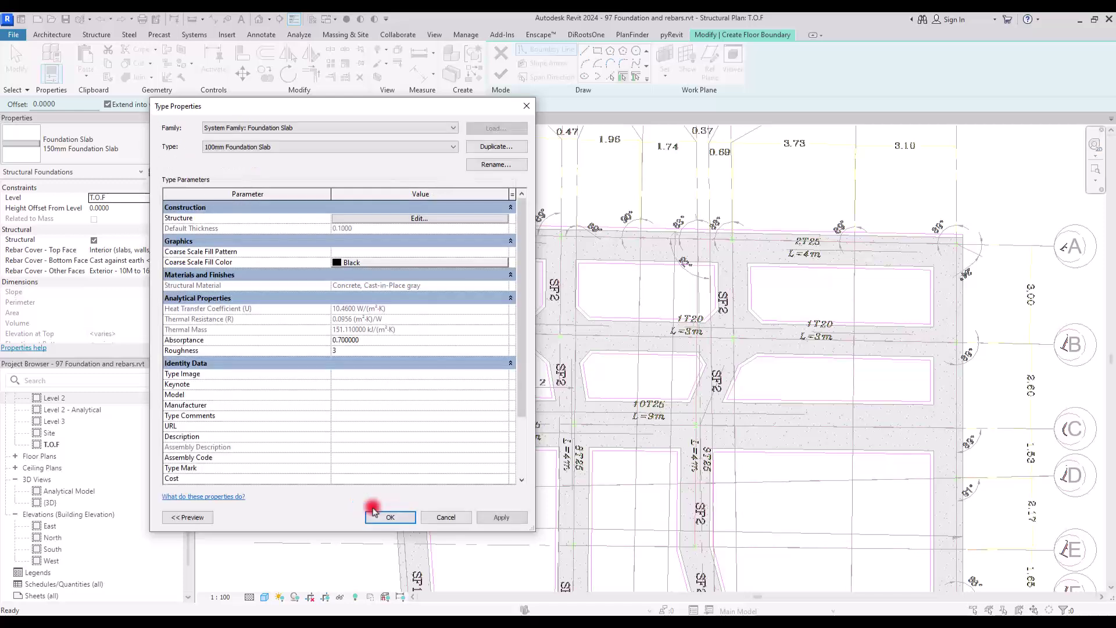
{"action": "left_click", "coordinate": [393, 517]}
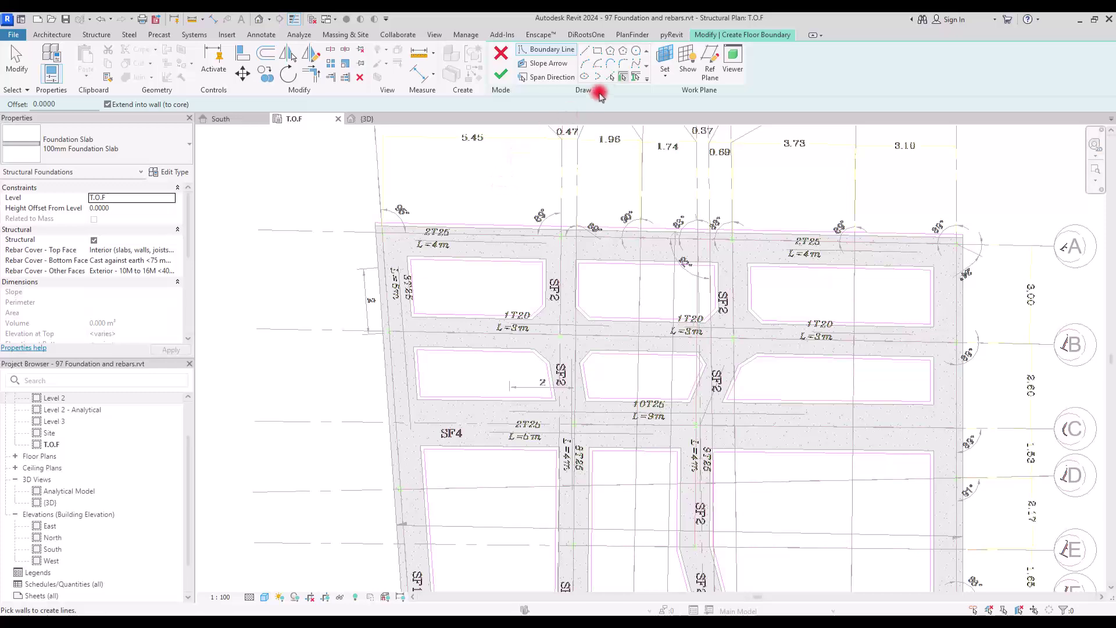
Pick the outer footing outline from the imported foundation plan as the second slab's perimeter boundary.
{"action": "left_click", "coordinate": [610, 77]}
{"action": "left_click", "coordinate": [431, 228]}
{"action": "left_click", "coordinate": [372, 250]}
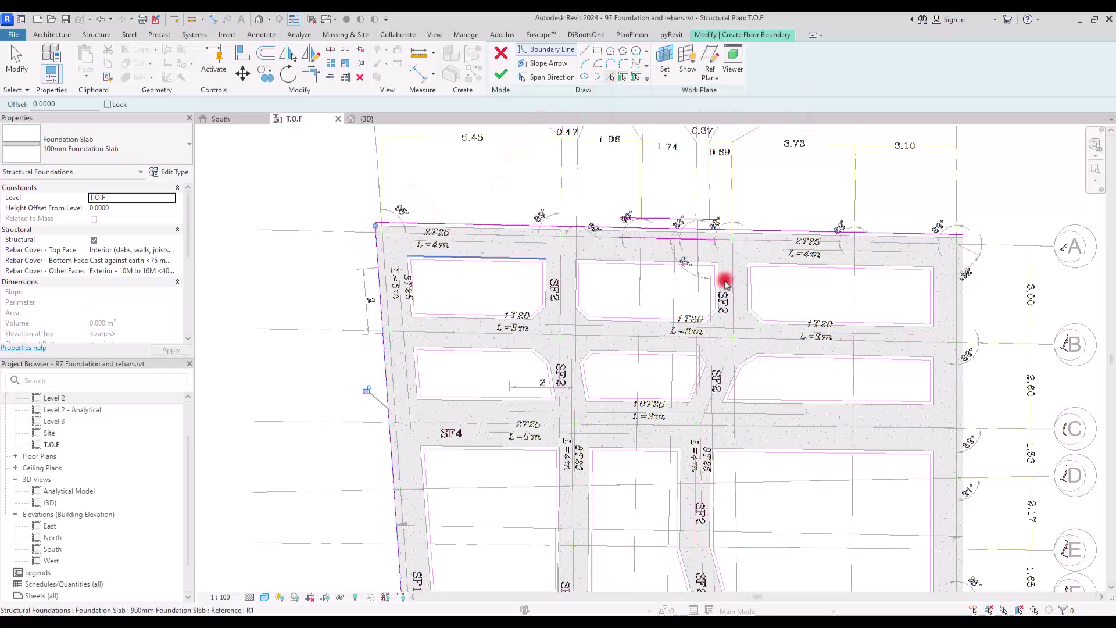
{"action": "left_click", "coordinate": [965, 299]}
{"action": "middle_click_drag", "start_coordinate": [712, 384], "coordinate": [646, 84]}
{"action": "left_click", "coordinate": [474, 367]}
{"action": "left_click", "coordinate": [643, 424]}
{"action": "left_click", "coordinate": [688, 527]}
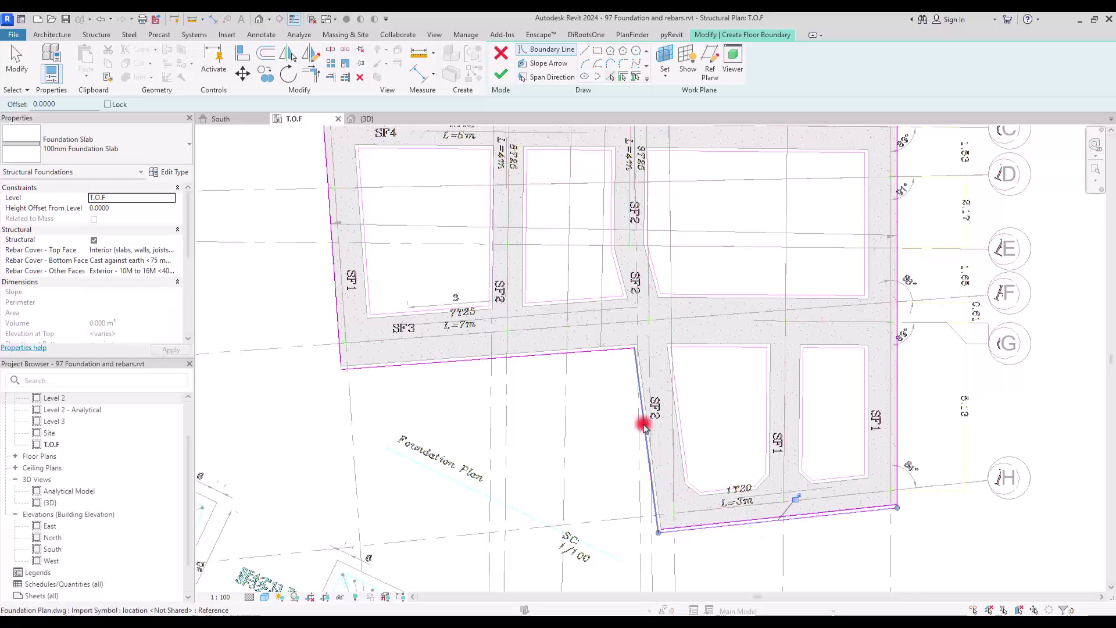
Trim the perimeter's lower edge near grid H to the adjoining long side to close the corner.
{"action": "key", "text": "Escape"}
{"action": "left_click", "coordinate": [700, 527]}
{"action": "key", "text": "t"}
{"action": "key", "text": "r"}
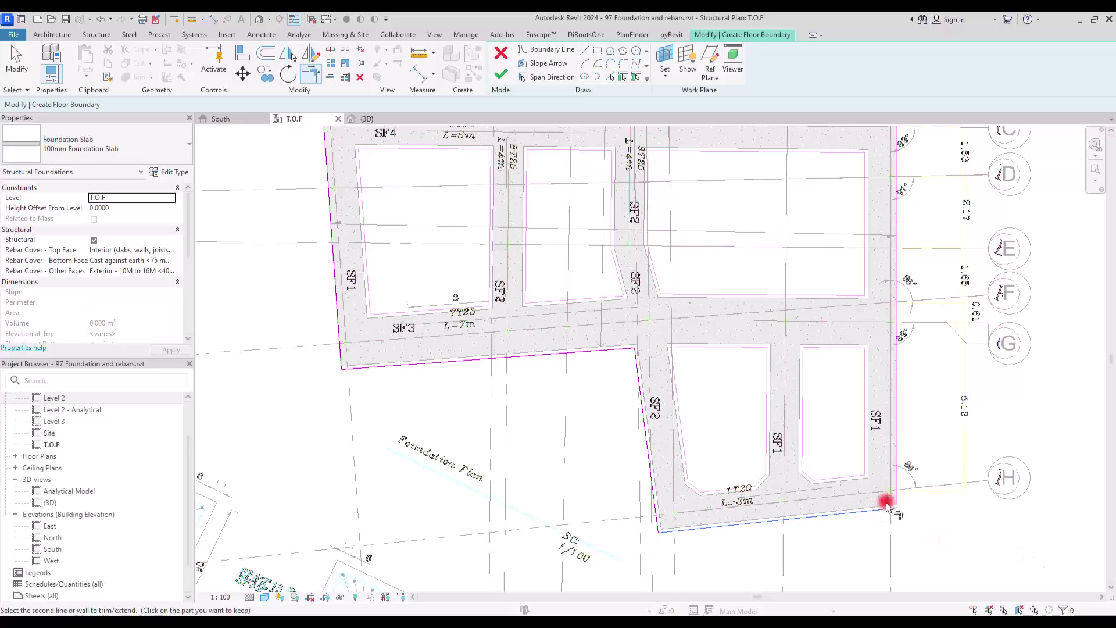
{"action": "middle_click_drag", "start_coordinate": [678, 391], "coordinate": [669, 543]}
{"action": "scroll", "coordinate": [668, 543], "scroll_direction": "up", "scroll_amount": 1}
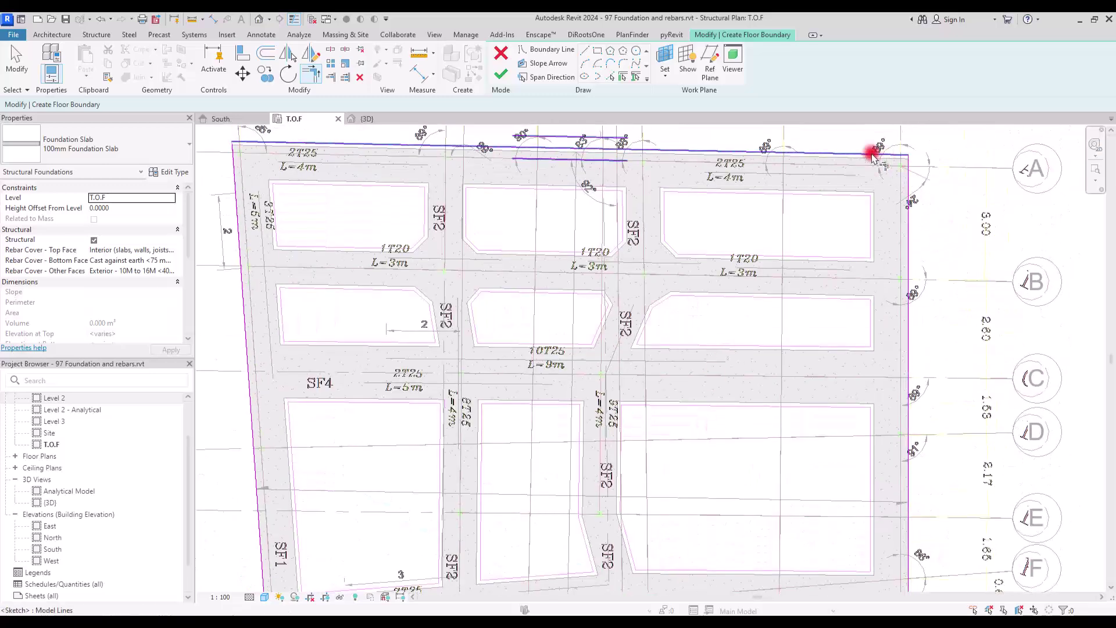
{"action": "key", "text": "Escape"}
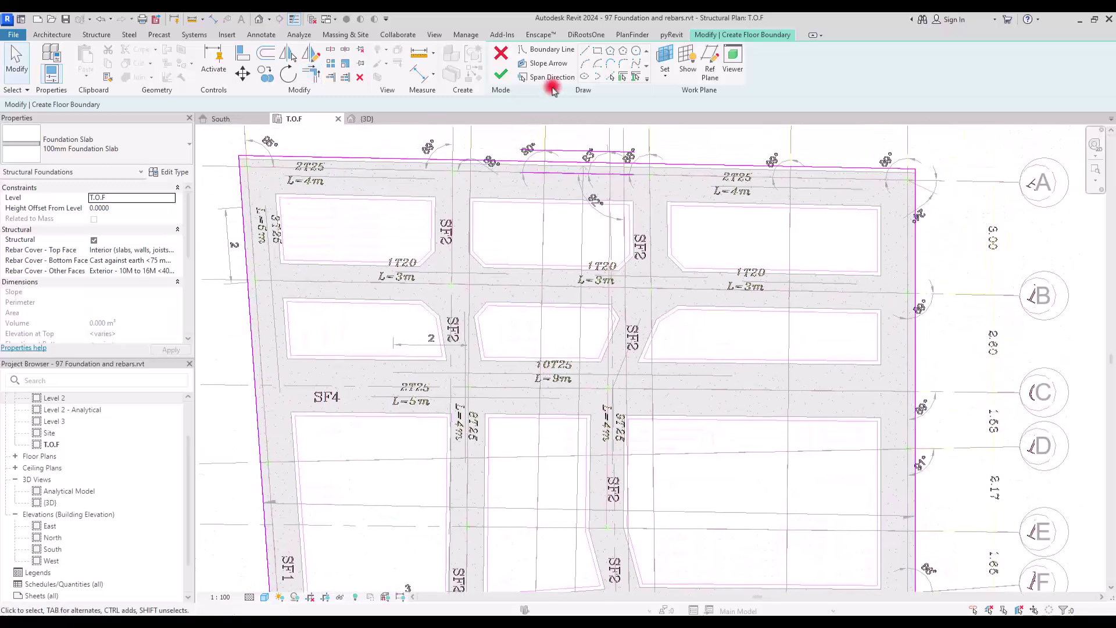
Pick the closed outlines of the three openings between grids A and B as slab boundary loops.
{"action": "left_click", "coordinate": [610, 76]}
{"action": "key", "text": "Tab"}
{"action": "left_click", "coordinate": [334, 204]}
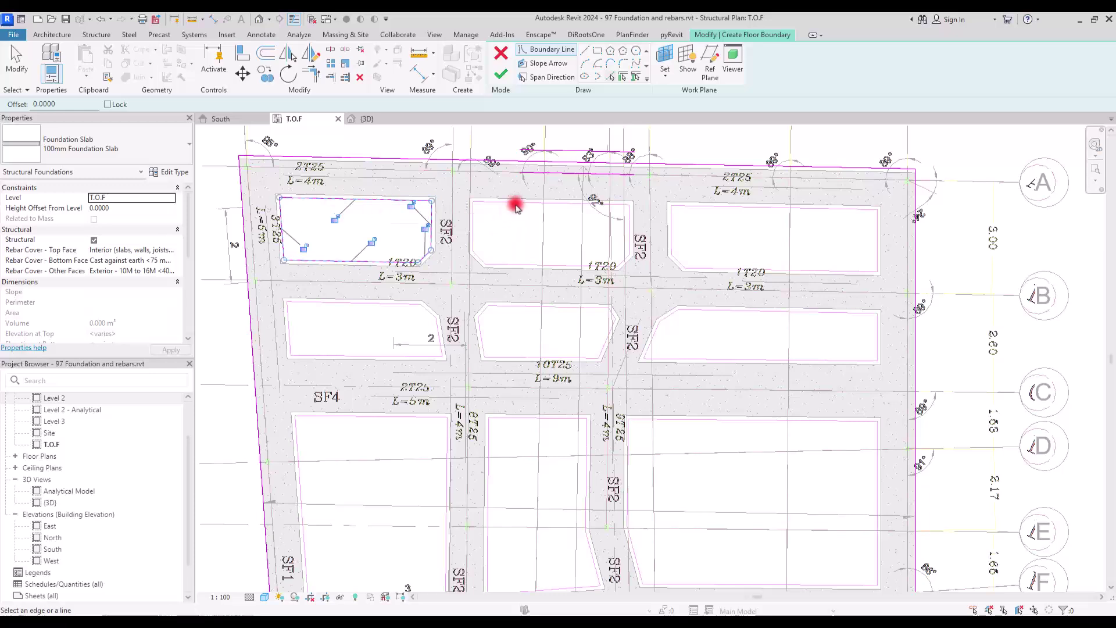
{"action": "key", "text": "Tab"}
{"action": "left_click", "coordinate": [516, 204]}
{"action": "key", "text": "Tab"}
{"action": "left_click", "coordinate": [736, 213]}
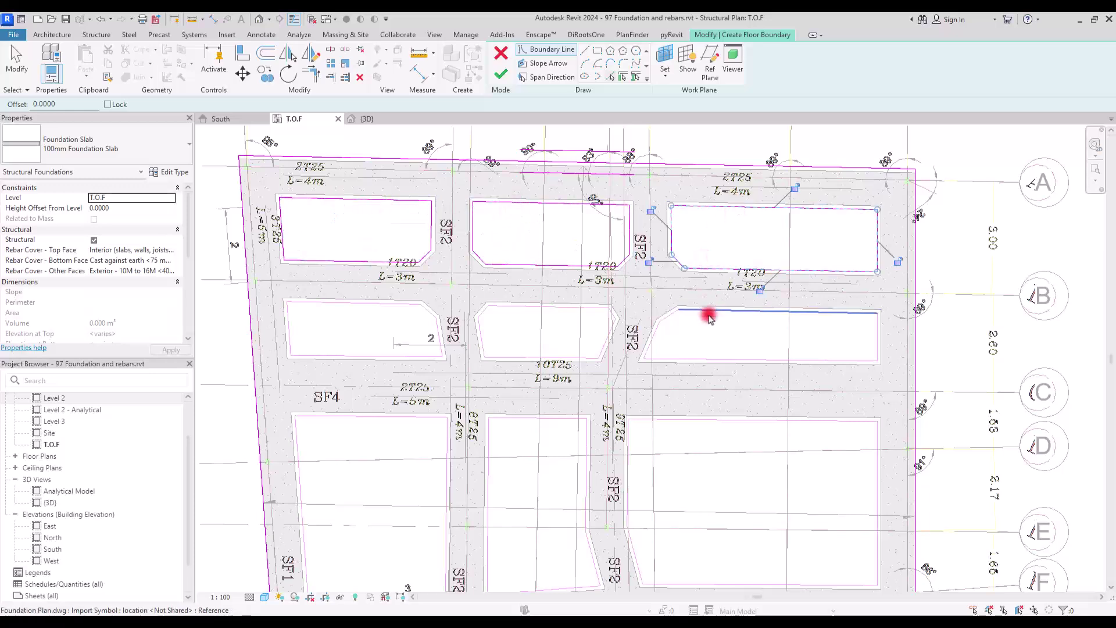
Pick the closed outlines of the three openings between grids B and C as slab boundary loops.
{"action": "key", "text": "Tab"}
{"action": "left_click", "coordinate": [710, 313]}
{"action": "key", "text": "Tab"}
{"action": "left_click", "coordinate": [528, 307]}
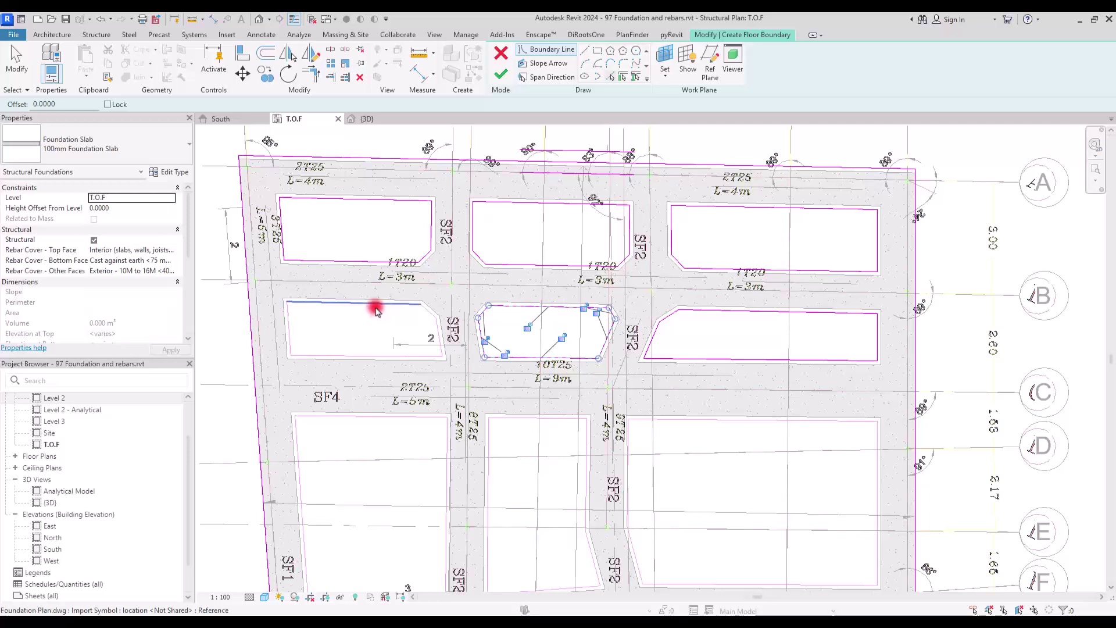
{"action": "key", "text": "Tab"}
{"action": "left_click", "coordinate": [375, 310]}
Pick the closed outlines of the three large openings between grids C and F as slab boundary loops.
{"action": "key", "text": "Tab"}
{"action": "left_click", "coordinate": [382, 416]}
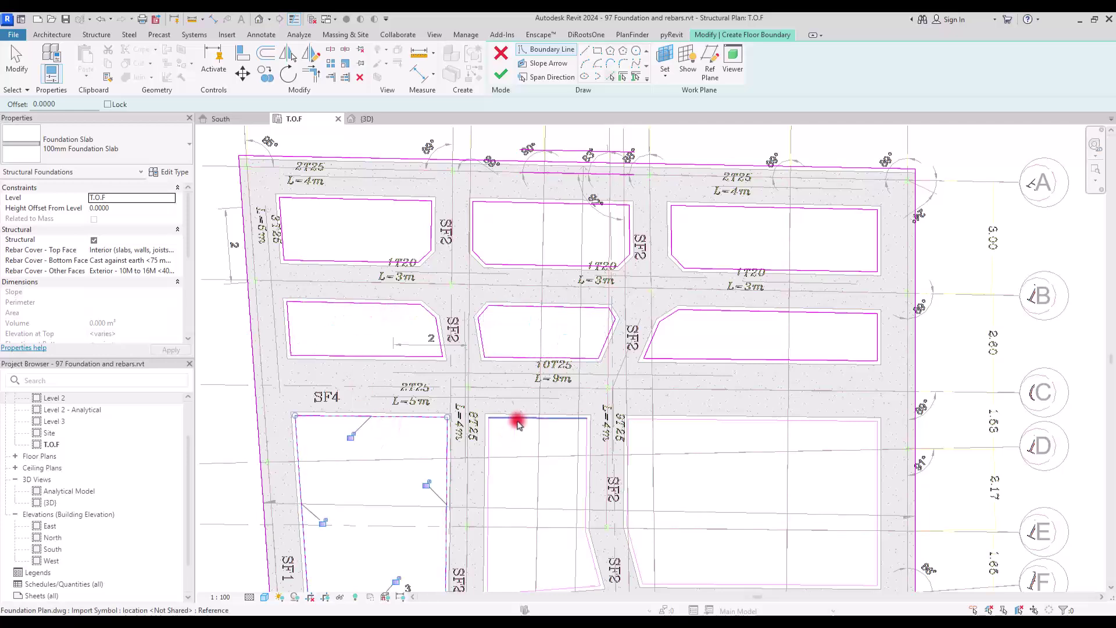
{"action": "key", "text": "Tab"}
{"action": "left_click", "coordinate": [517, 423]}
{"action": "key", "text": "Tab"}
{"action": "left_click", "coordinate": [681, 419]}
Add the outlines of the two openings between grids G and H to the boundary and finish the slab sketch.
{"action": "scroll", "coordinate": [666, 316], "scroll_direction": "down", "scroll_amount": 5}
{"action": "key", "text": "Tab"}
{"action": "left_click", "coordinate": [688, 401]}
{"action": "key", "text": "Tab"}
{"action": "left_click", "coordinate": [825, 402]}
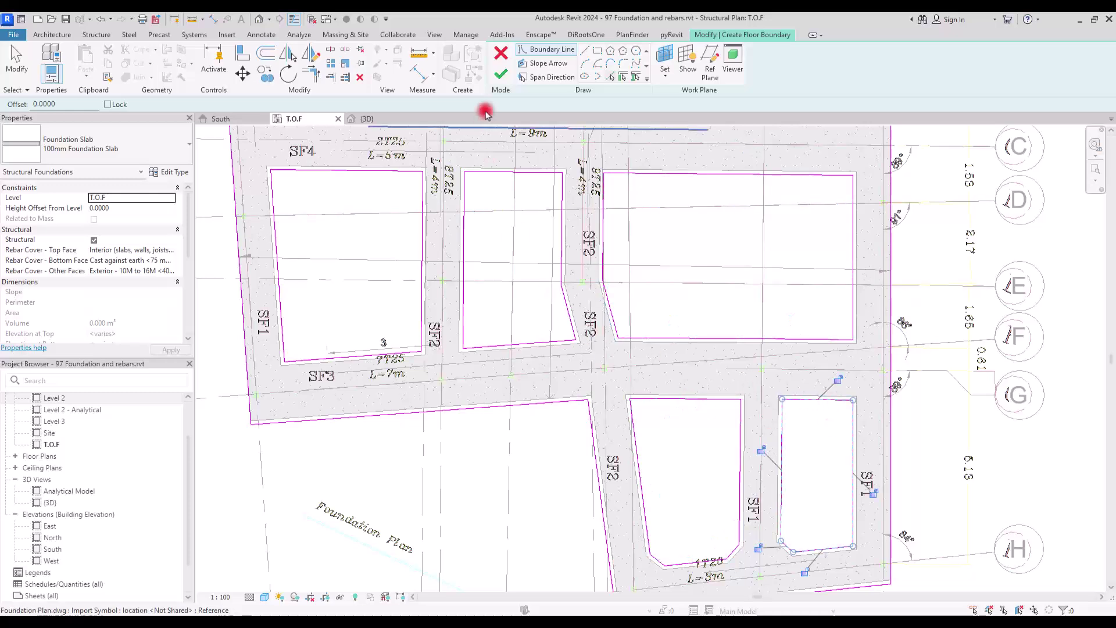
{"action": "left_click", "coordinate": [500, 75]}
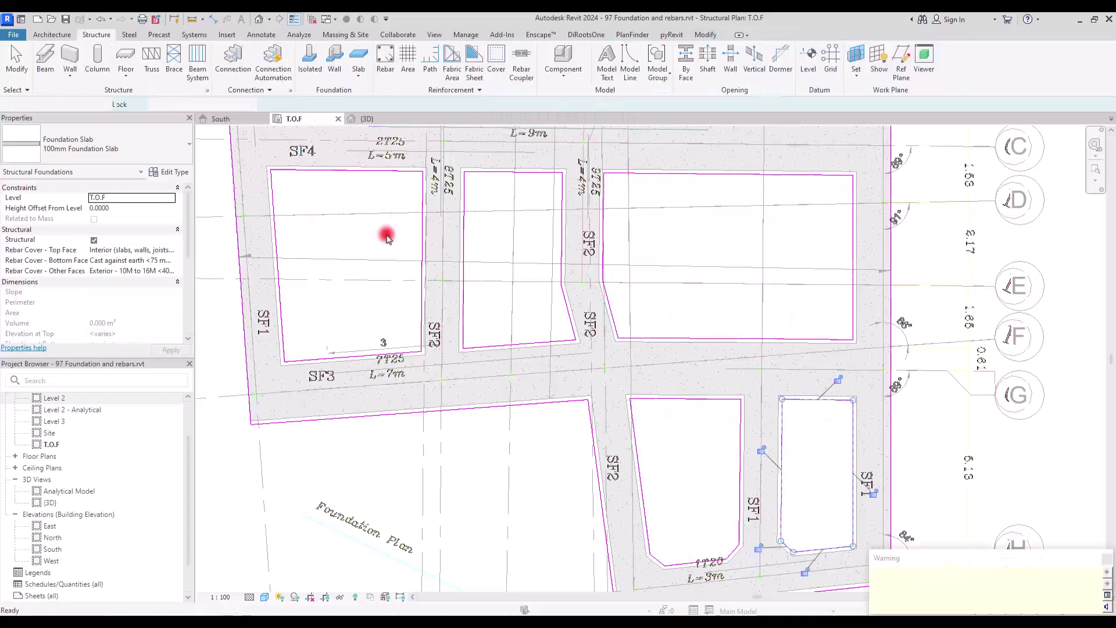
{"action": "left_click", "coordinate": [1109, 563]}
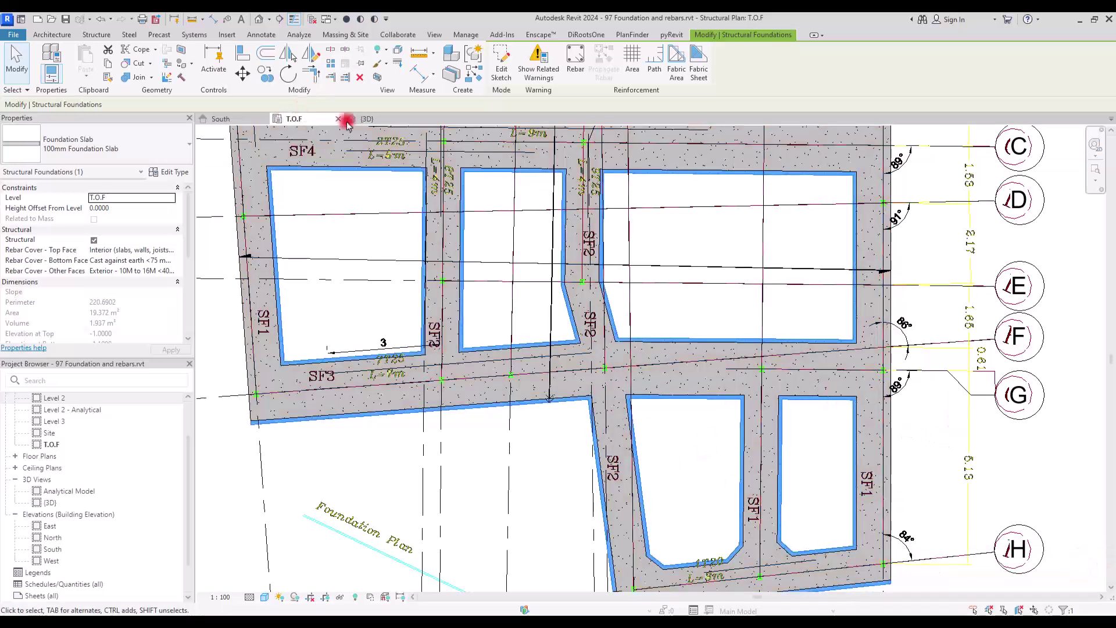
In the South elevation, set the 100 mm slab's height offset from level to -0.9 and deselect it.
{"action": "left_click", "coordinate": [226, 119]}
{"action": "scroll", "coordinate": [1001, 429], "scroll_direction": "up", "scroll_amount": 2}
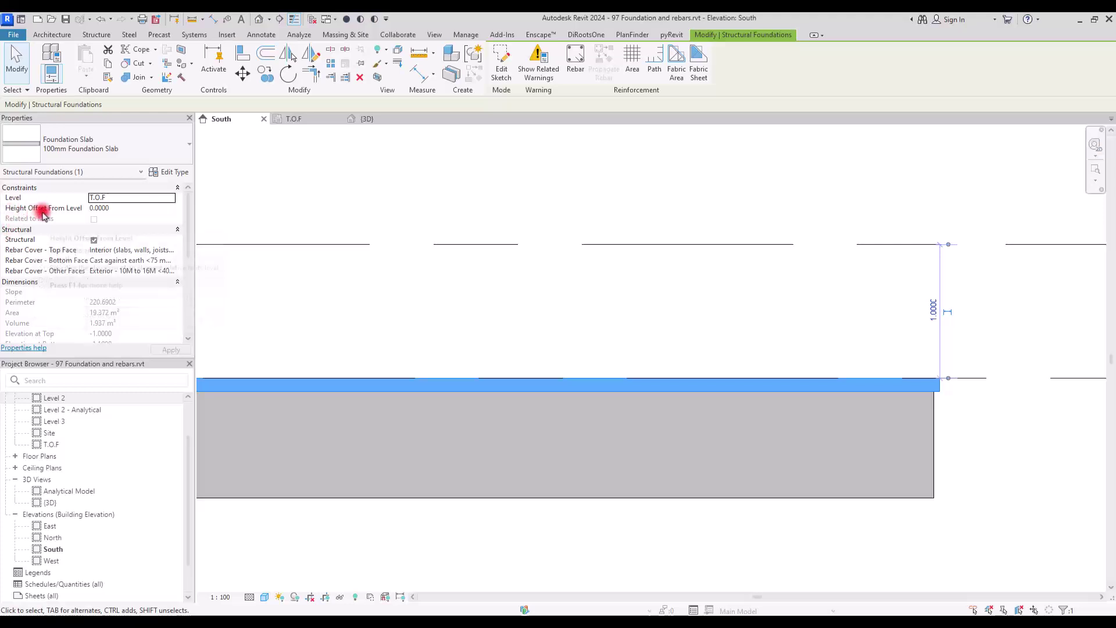
{"action": "left_click", "coordinate": [123, 208]}
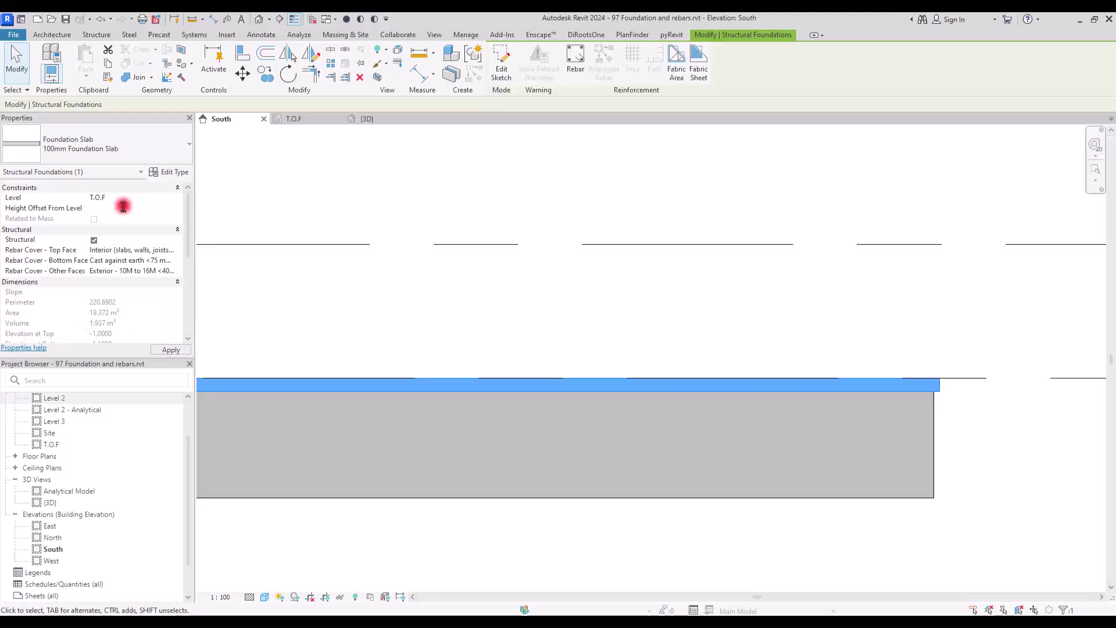
{"action": "key", "text": "Return"}
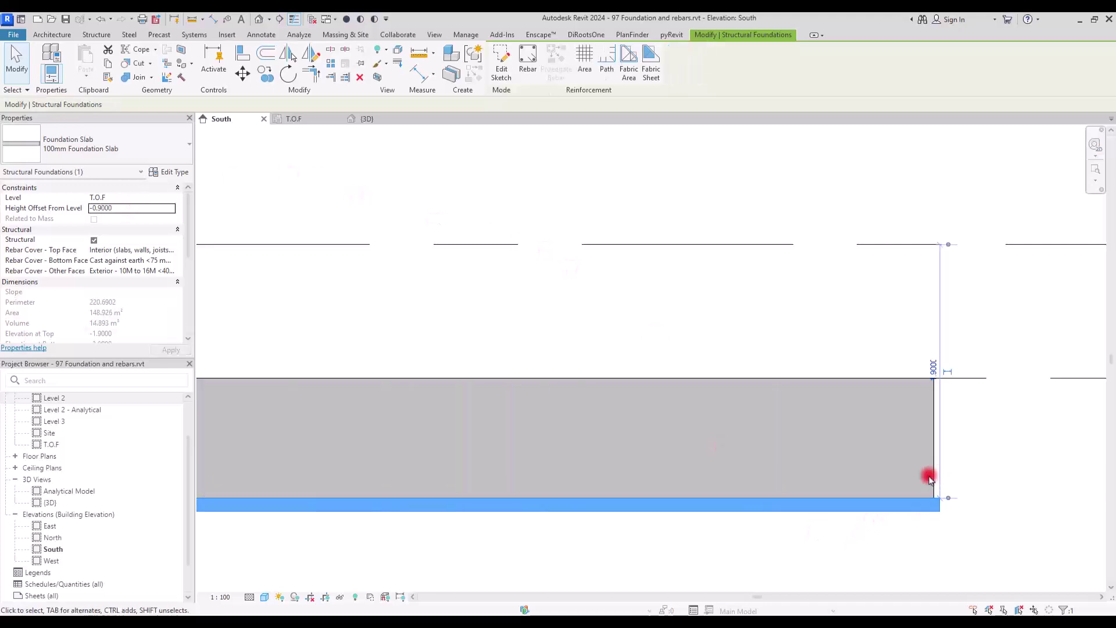
{"action": "left_click", "coordinate": [969, 439]}
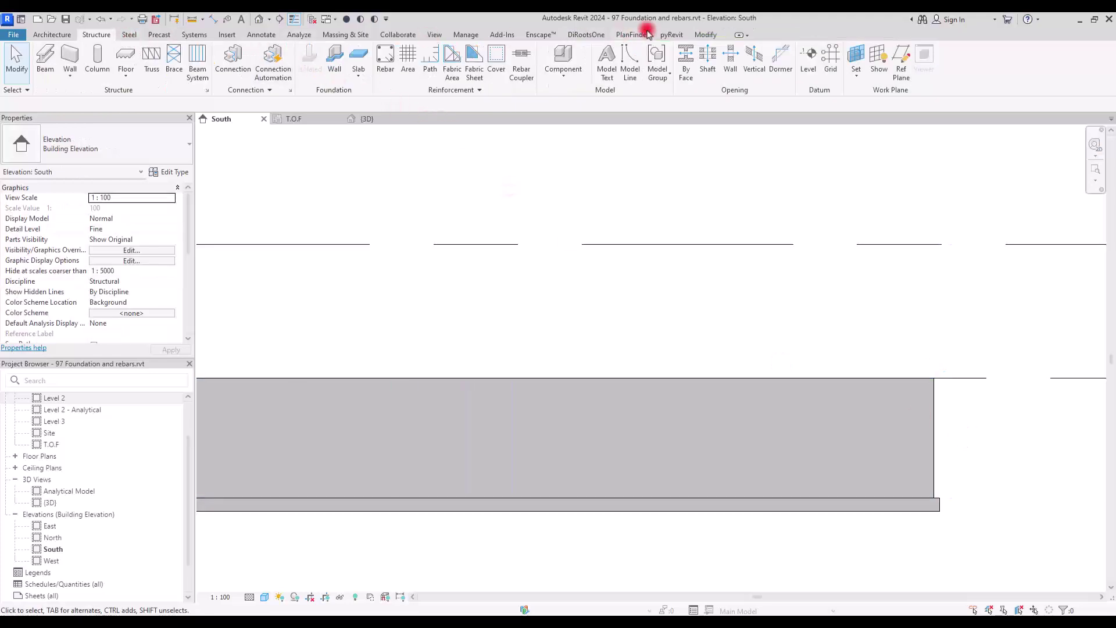
Place aligned dimensions on the depths of the foundation slab and of the thin slab beneath it.
{"action": "left_click", "coordinate": [705, 35]}
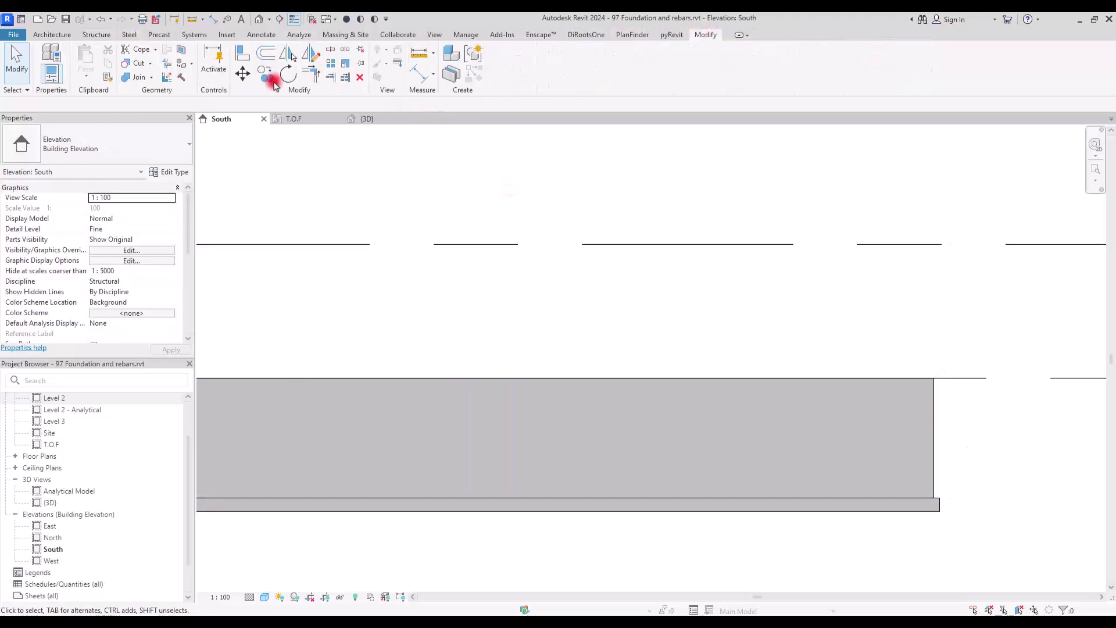
{"action": "left_click", "coordinate": [417, 73]}
{"action": "left_click", "coordinate": [957, 380]}
{"action": "left_click", "coordinate": [913, 499]}
{"action": "left_click", "coordinate": [987, 540]}
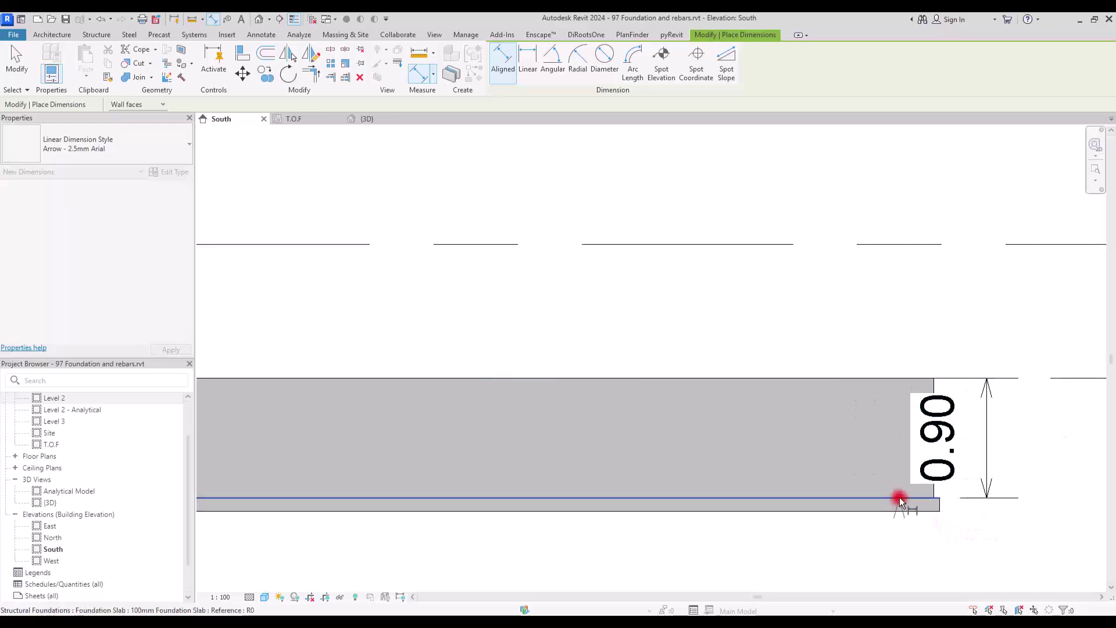
{"action": "left_click", "coordinate": [899, 512]}
{"action": "left_click", "coordinate": [989, 558]}
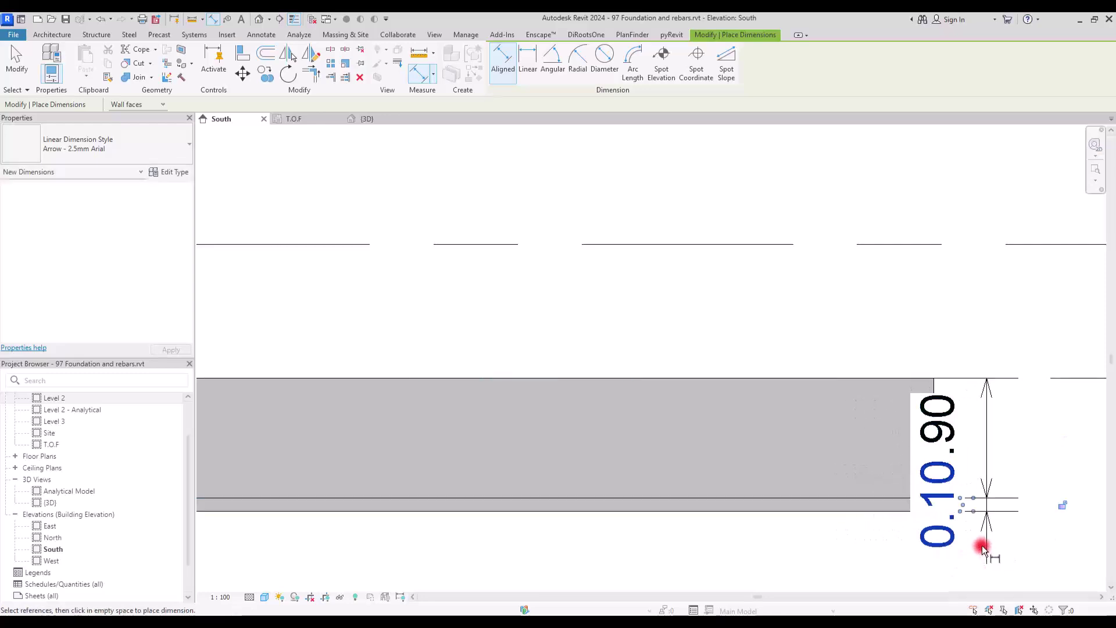
Delete both depth dimensions from the South elevation.
{"action": "key", "text": "Escape"}
{"action": "key", "text": "Escape"}
{"action": "left_click", "coordinate": [972, 521]}
{"action": "key", "text": "Delete"}
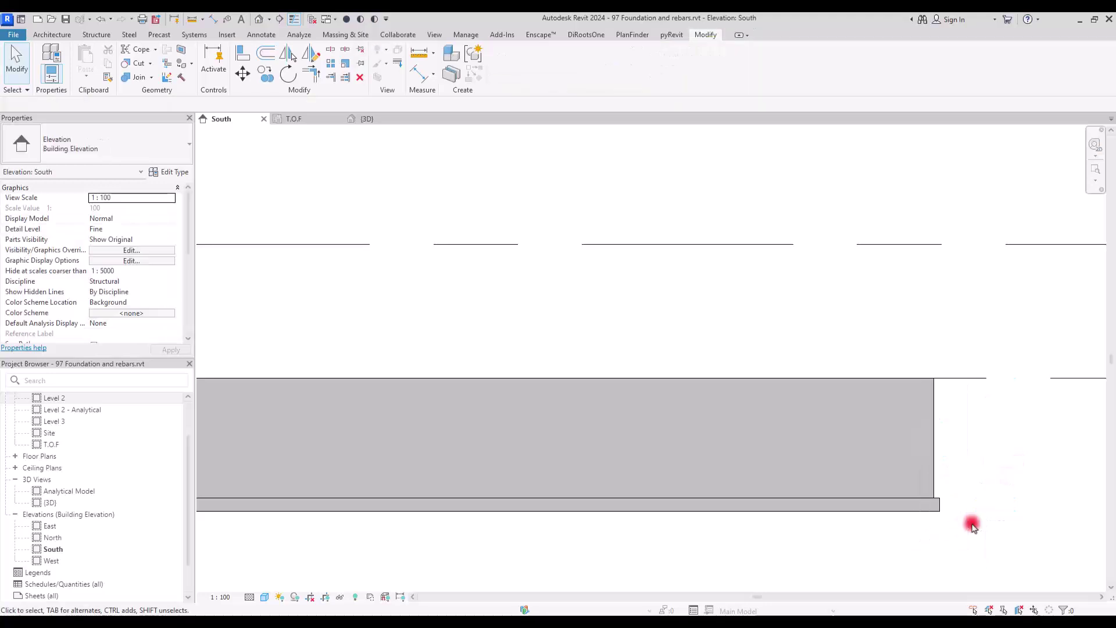
Switch to AutoCAD and examine the foundation plan's strip footing labels and additional bar callouts.
{"action": "key", "text": "ctrl+Tab"}
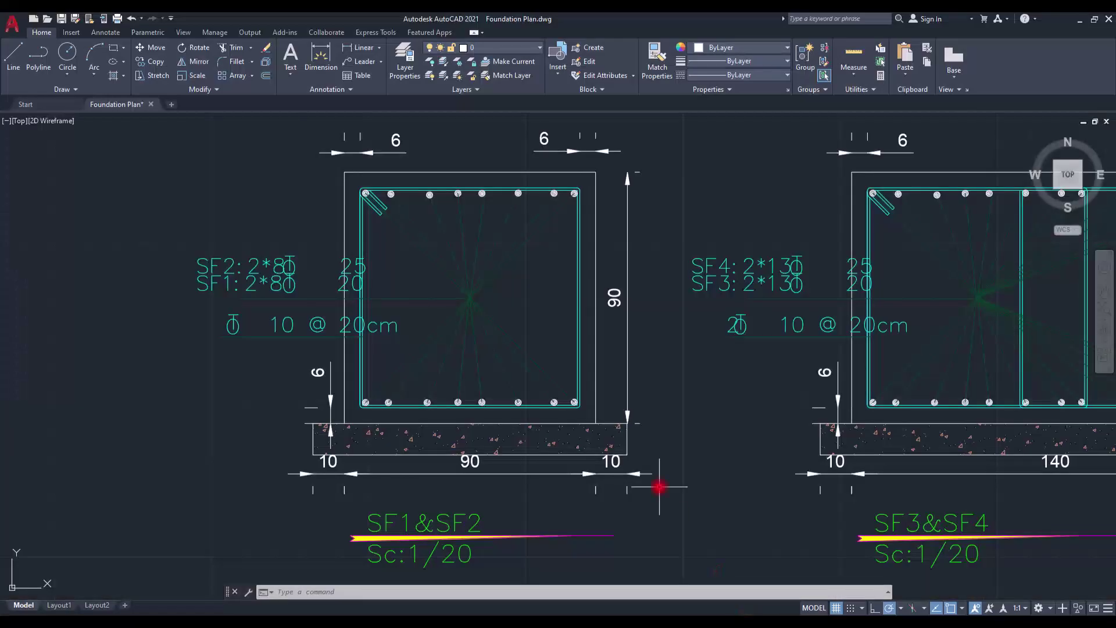
{"action": "scroll", "coordinate": [357, 311], "scroll_direction": "down", "scroll_amount": 6}
{"action": "scroll", "coordinate": [415, 229], "scroll_direction": "up", "scroll_amount": 4}
{"action": "scroll", "coordinate": [415, 229], "scroll_direction": "up", "scroll_amount": 3}
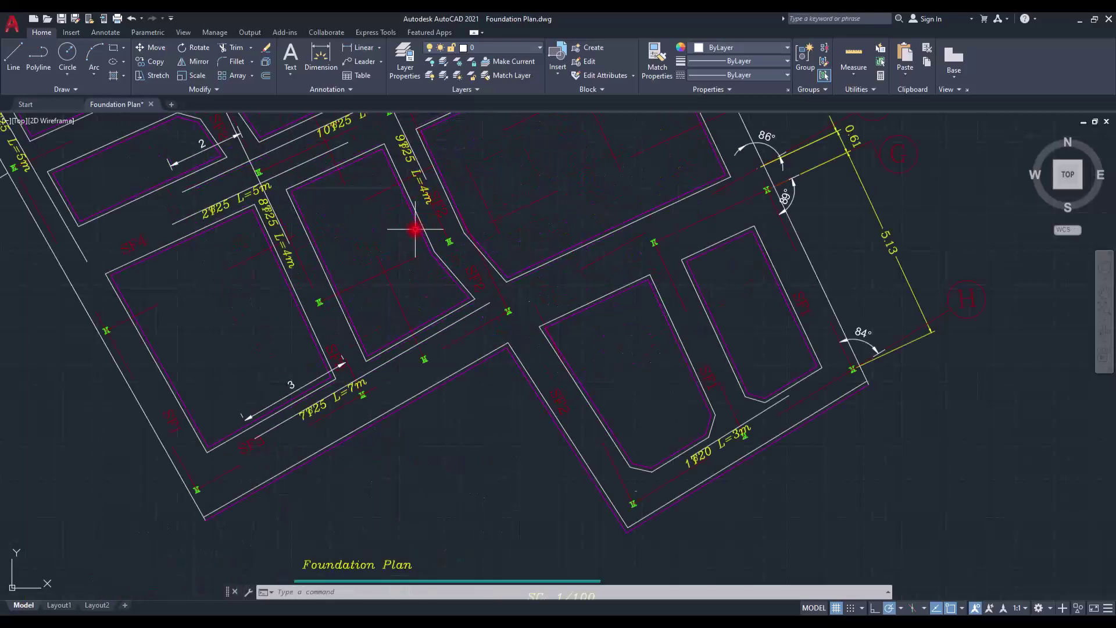
{"action": "scroll", "coordinate": [523, 374], "scroll_direction": "up", "scroll_amount": 1}
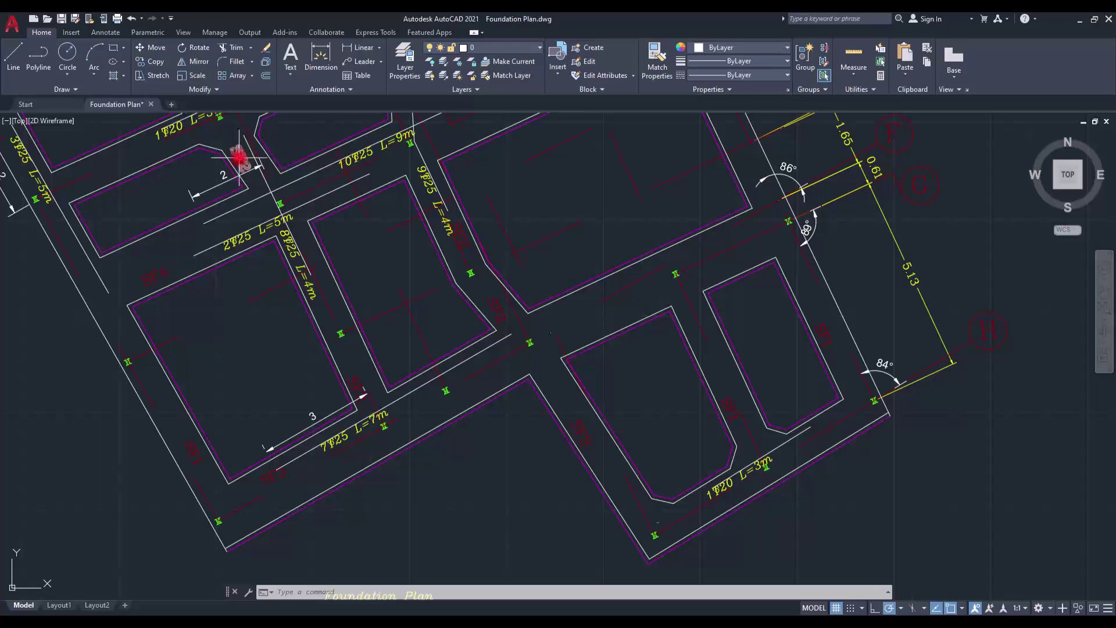
{"action": "middle_click_drag", "start_coordinate": [242, 376], "coordinate": [338, 211]}
{"action": "middle_click_drag", "start_coordinate": [314, 436], "coordinate": [386, 232]}
{"action": "middle_click_drag", "start_coordinate": [261, 436], "coordinate": [349, 316]}
{"action": "scroll", "coordinate": [361, 407], "scroll_direction": "down", "scroll_amount": 1}
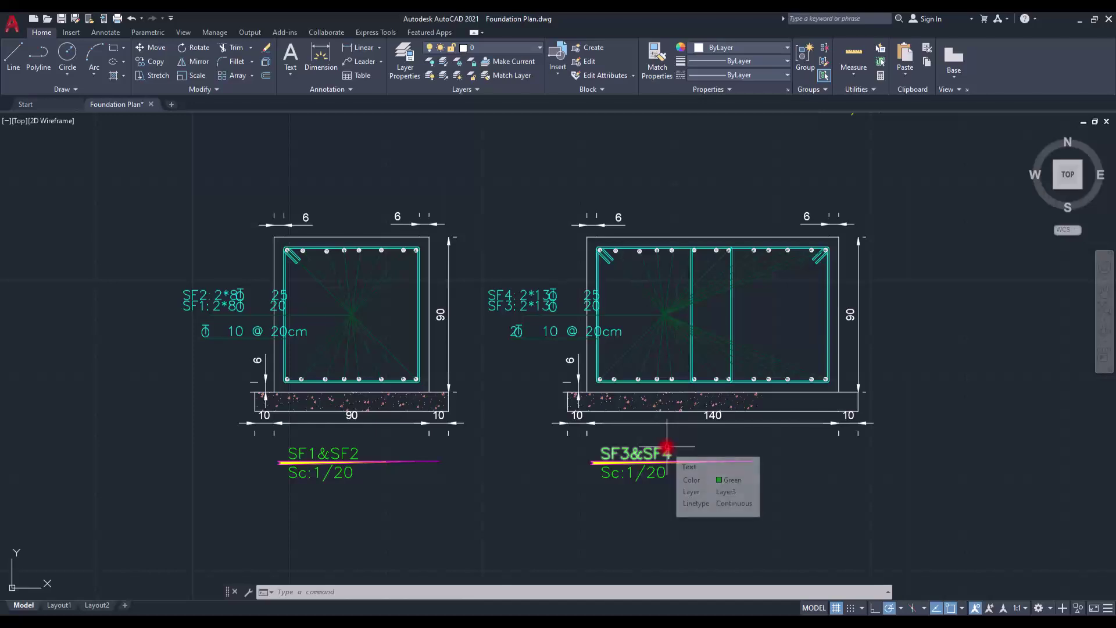
Compare the SF1&SF2 and SF3&SF4 section details with the foundation plan for bar sizes, stirrup spacing and cover.
{"action": "scroll", "coordinate": [361, 429], "scroll_direction": "up", "scroll_amount": 2}
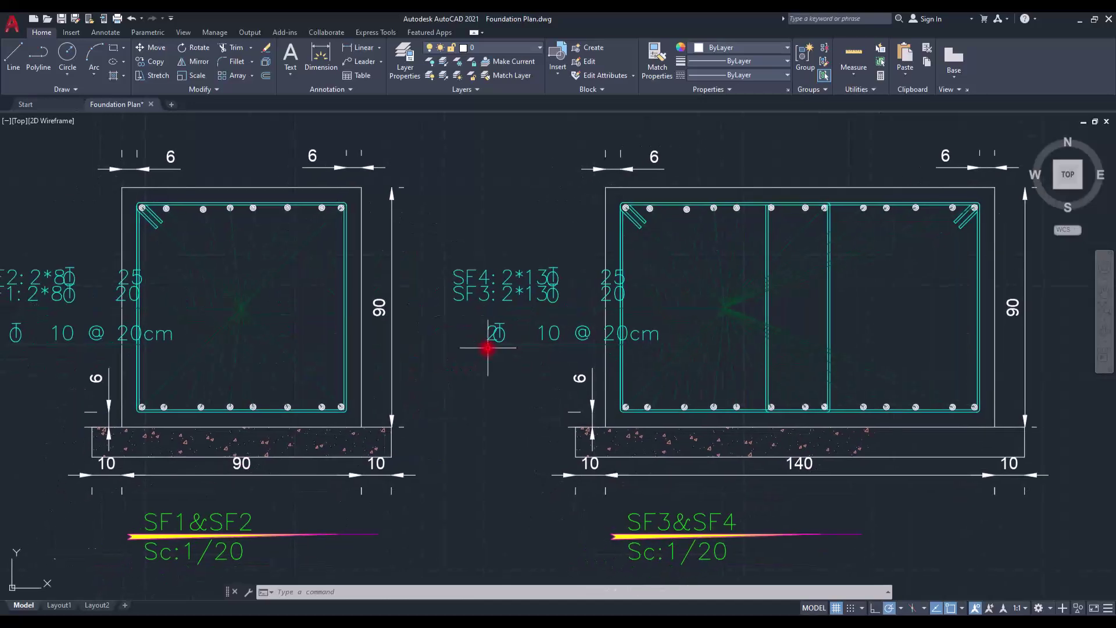
{"action": "scroll", "coordinate": [491, 347], "scroll_direction": "down", "scroll_amount": 3}
{"action": "scroll", "coordinate": [507, 327], "scroll_direction": "up", "scroll_amount": 1}
{"action": "scroll", "coordinate": [461, 342], "scroll_direction": "down", "scroll_amount": 2}
{"action": "scroll", "coordinate": [568, 254], "scroll_direction": "up", "scroll_amount": 2}
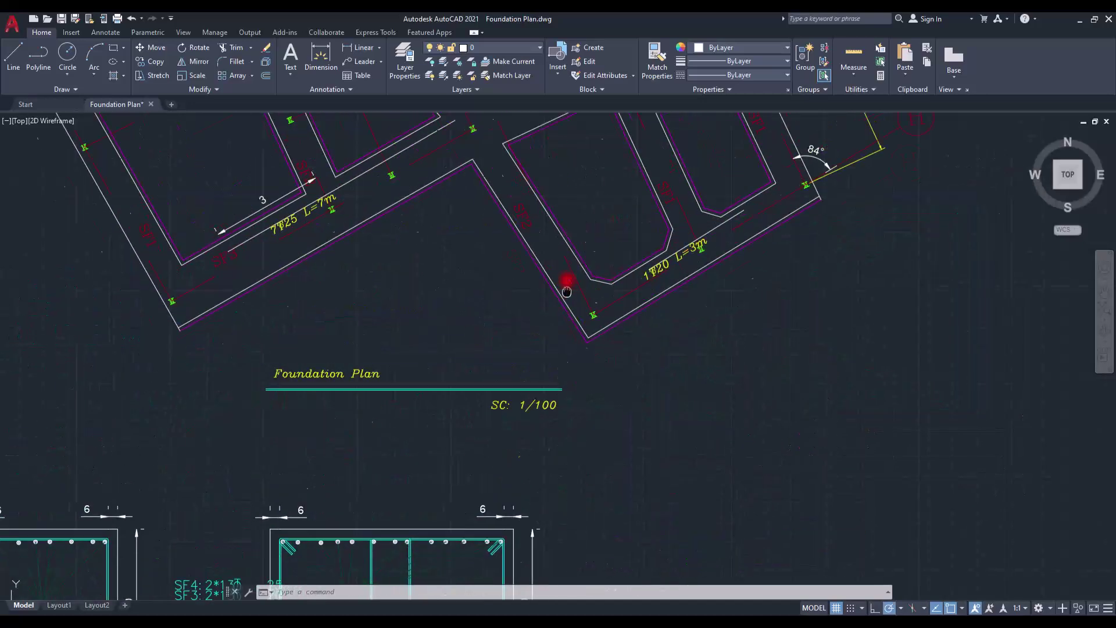
{"action": "scroll", "coordinate": [538, 449], "scroll_direction": "down", "scroll_amount": 2}
{"action": "scroll", "coordinate": [616, 351], "scroll_direction": "up", "scroll_amount": 2}
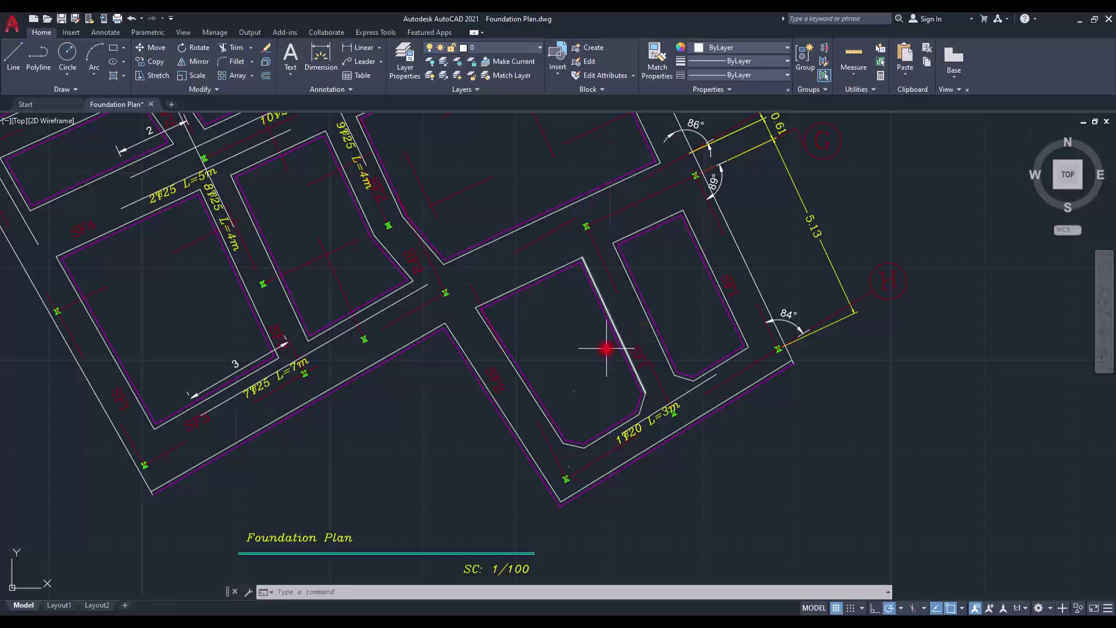
{"action": "scroll", "coordinate": [606, 345], "scroll_direction": "down", "scroll_amount": 2}
{"action": "scroll", "coordinate": [411, 402], "scroll_direction": "up", "scroll_amount": 2}
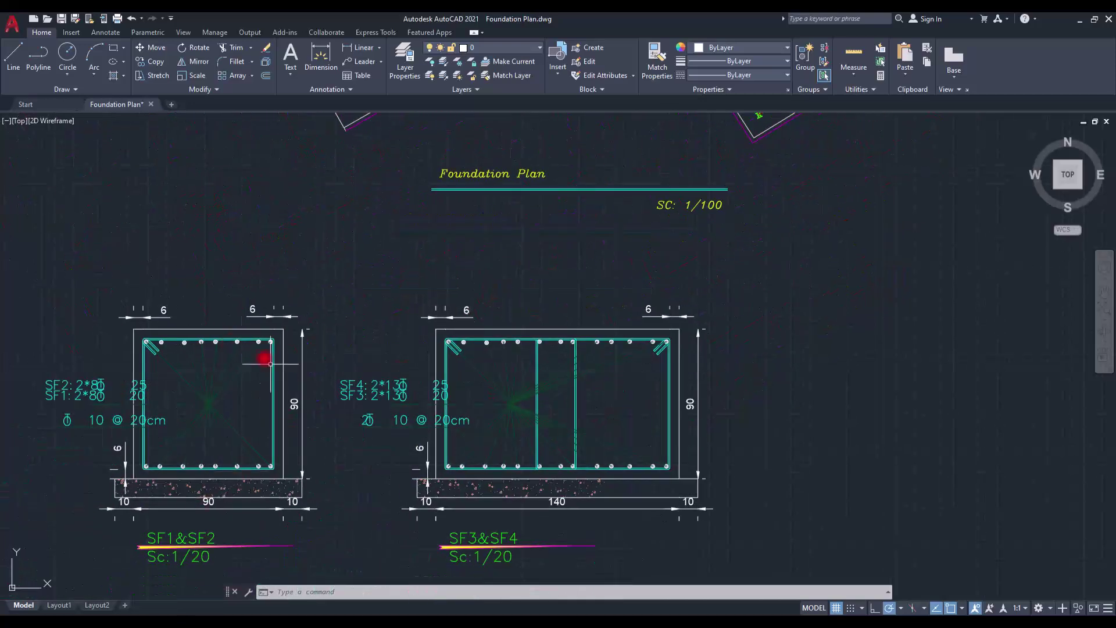
Examine the SF4 strip label and the additional bar callouts along the lower strips of the foundation plan.
{"action": "scroll", "coordinate": [208, 446], "scroll_direction": "down", "scroll_amount": 2}
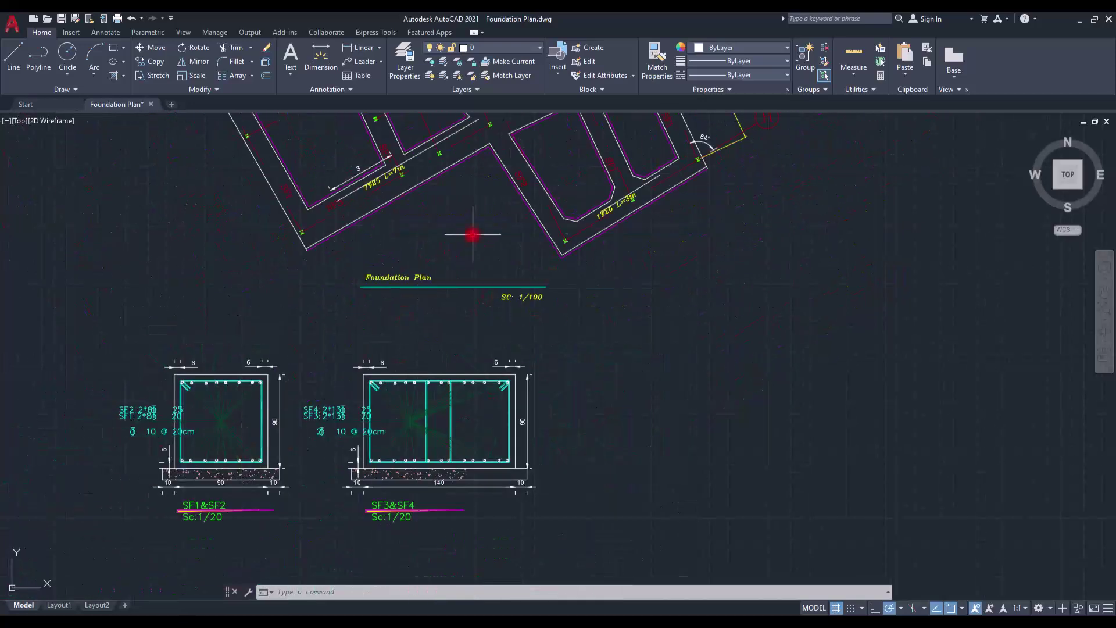
{"action": "middle_click_drag", "start_coordinate": [473, 237], "coordinate": [491, 449]}
{"action": "middle_click_drag", "start_coordinate": [392, 219], "coordinate": [540, 278]}
{"action": "scroll", "coordinate": [540, 278], "scroll_direction": "up", "scroll_amount": 4}
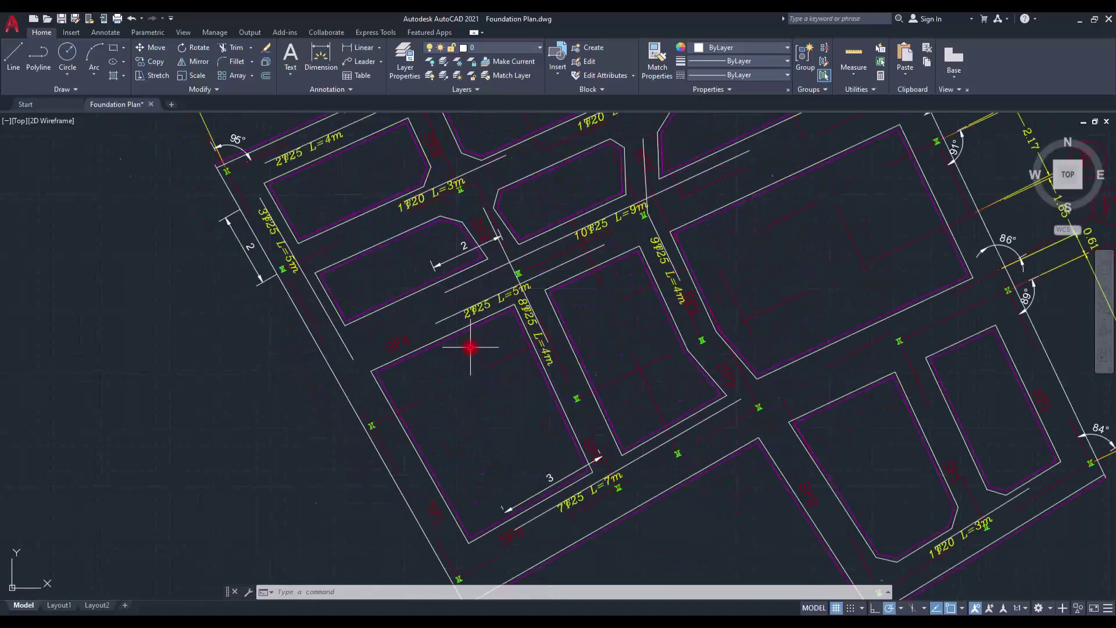
{"action": "middle_click_drag", "start_coordinate": [473, 344], "coordinate": [330, 265]}
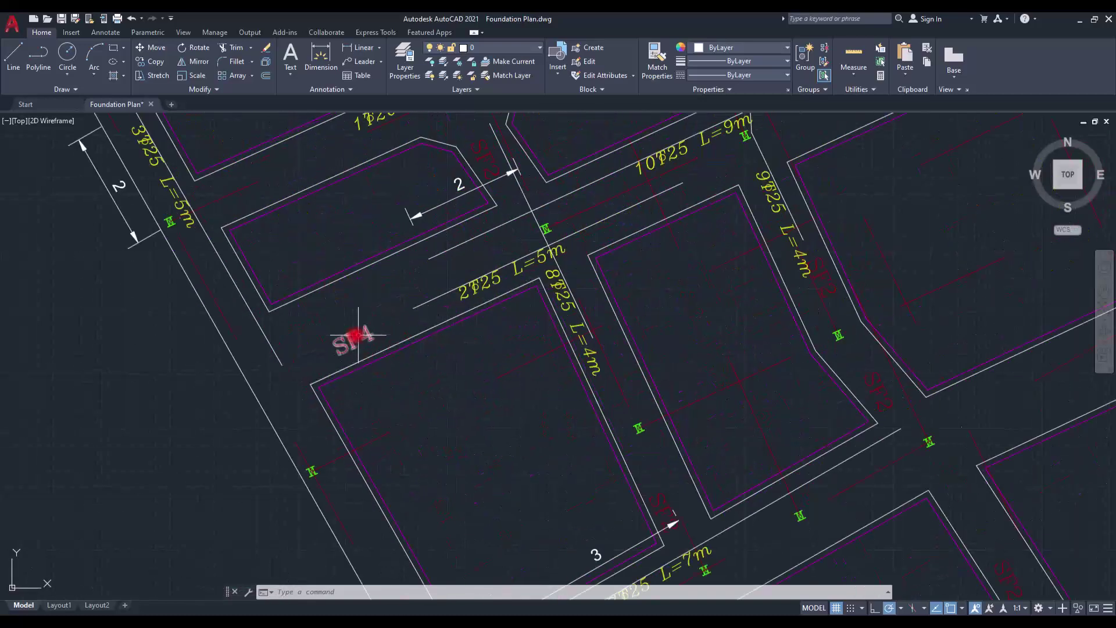
{"action": "scroll", "coordinate": [366, 342], "scroll_direction": "down", "scroll_amount": 5}
{"action": "middle_click_drag", "start_coordinate": [448, 374], "coordinate": [526, 272]}
{"action": "scroll", "coordinate": [569, 255], "scroll_direction": "up", "scroll_amount": 3}
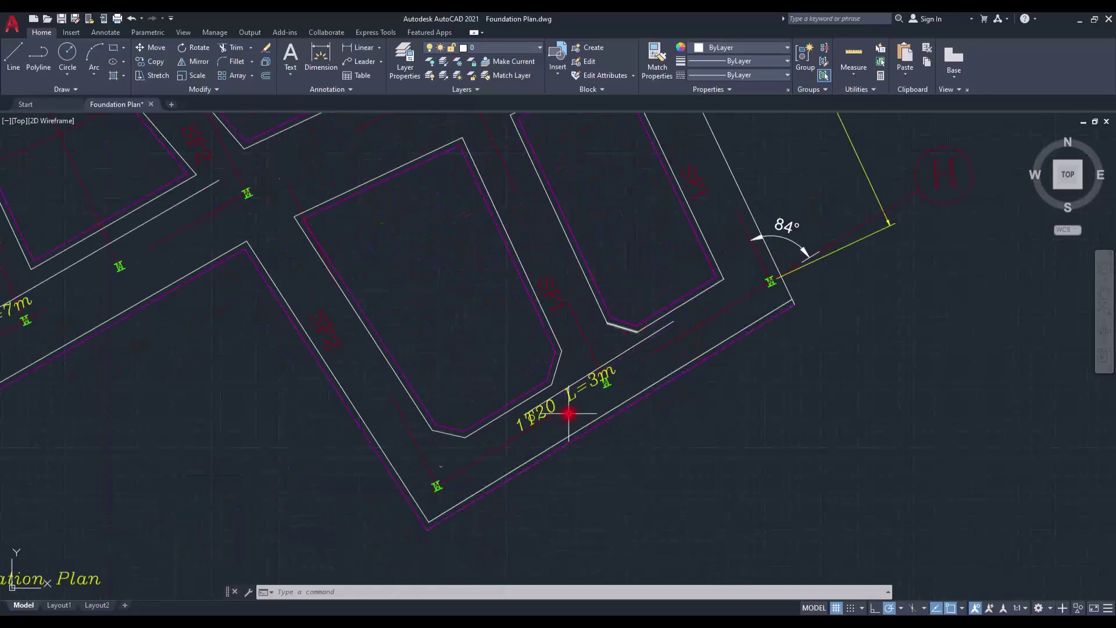
{"action": "scroll", "coordinate": [593, 278], "scroll_direction": "down", "scroll_amount": 2}
{"action": "scroll", "coordinate": [501, 342], "scroll_direction": "up", "scroll_amount": 2}
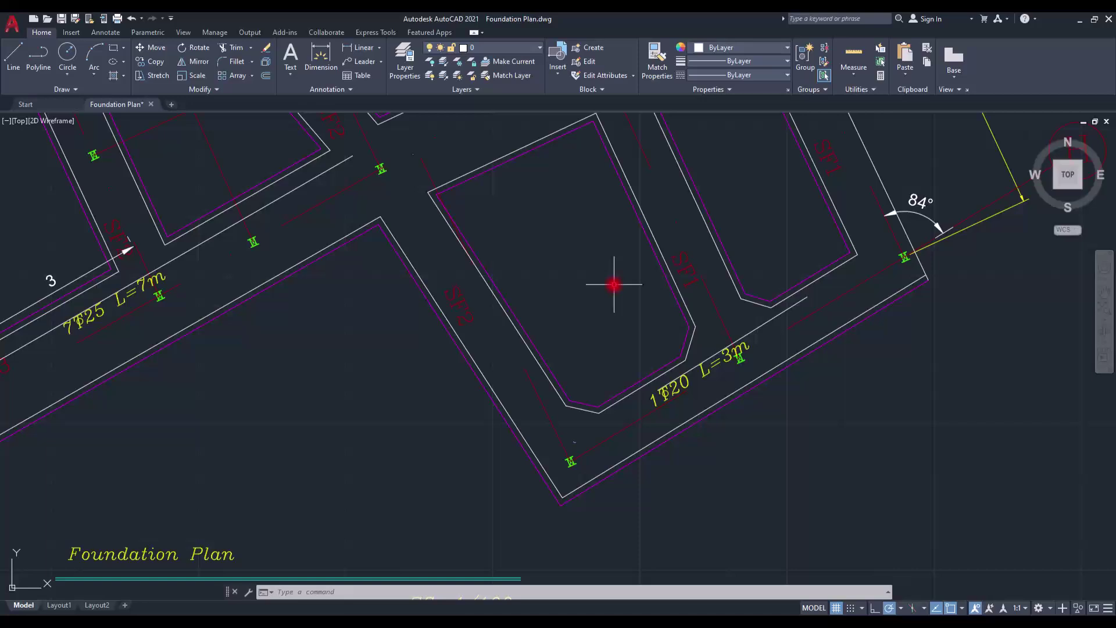
Review the SF1&SF2 section detail for its longitudinal bars, stirrup spacing, cover and concrete outline.
{"action": "scroll", "coordinate": [614, 284], "scroll_direction": "down", "scroll_amount": 5}
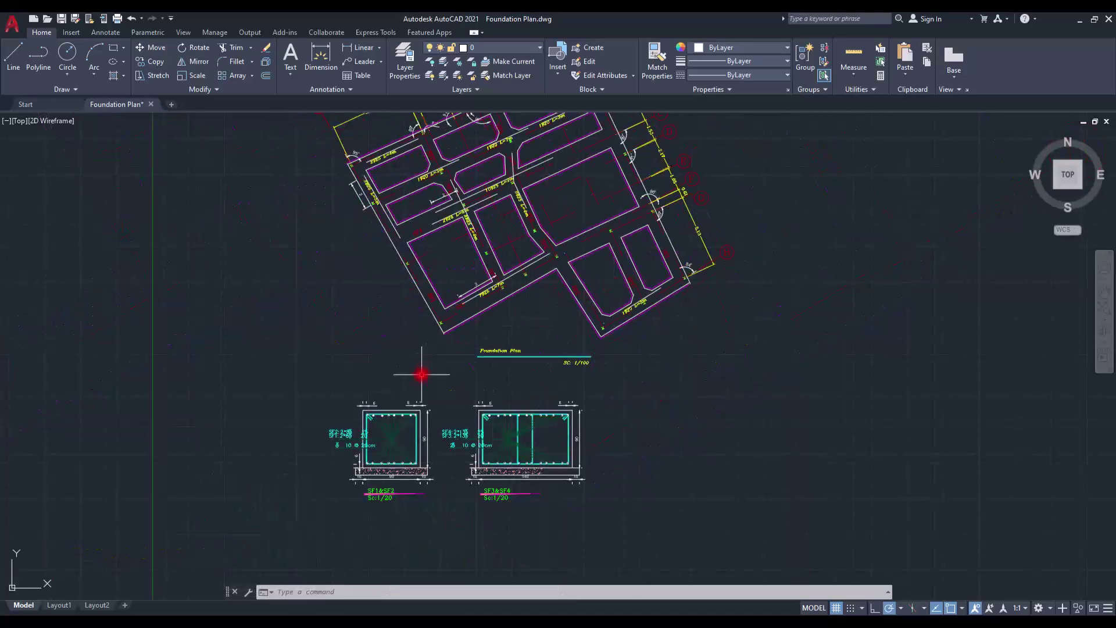
{"action": "scroll", "coordinate": [655, 282], "scroll_direction": "up", "scroll_amount": 8}
{"action": "scroll", "coordinate": [739, 233], "scroll_direction": "up", "scroll_amount": 2}
{"action": "scroll", "coordinate": [739, 232], "scroll_direction": "down", "scroll_amount": 8}
{"action": "middle_click_drag", "start_coordinate": [317, 465], "coordinate": [393, 291]}
{"action": "scroll", "coordinate": [393, 291], "scroll_direction": "up", "scroll_amount": 3}
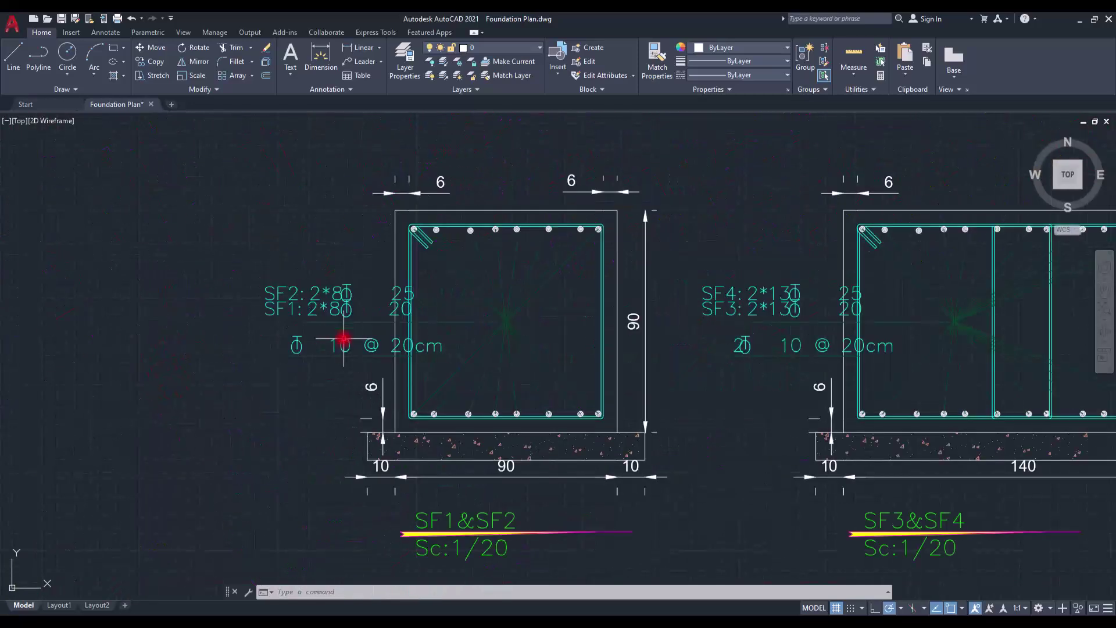
{"action": "left_click", "coordinate": [392, 296]}
{"action": "key", "text": "Escape"}
{"action": "key", "text": "Escape"}
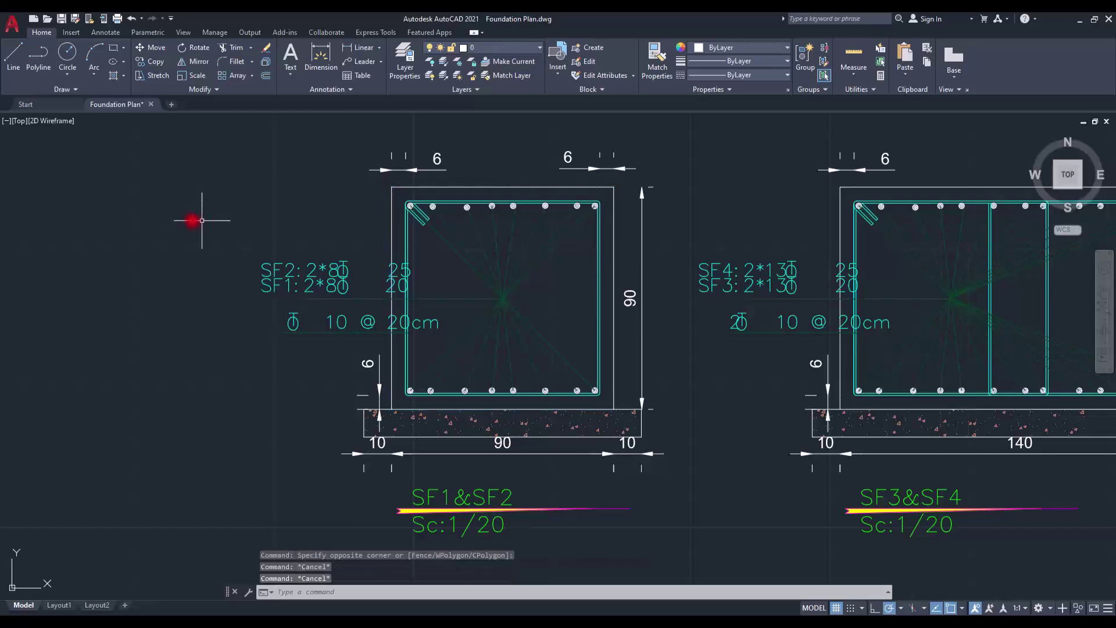
{"action": "left_click", "coordinate": [392, 214]}
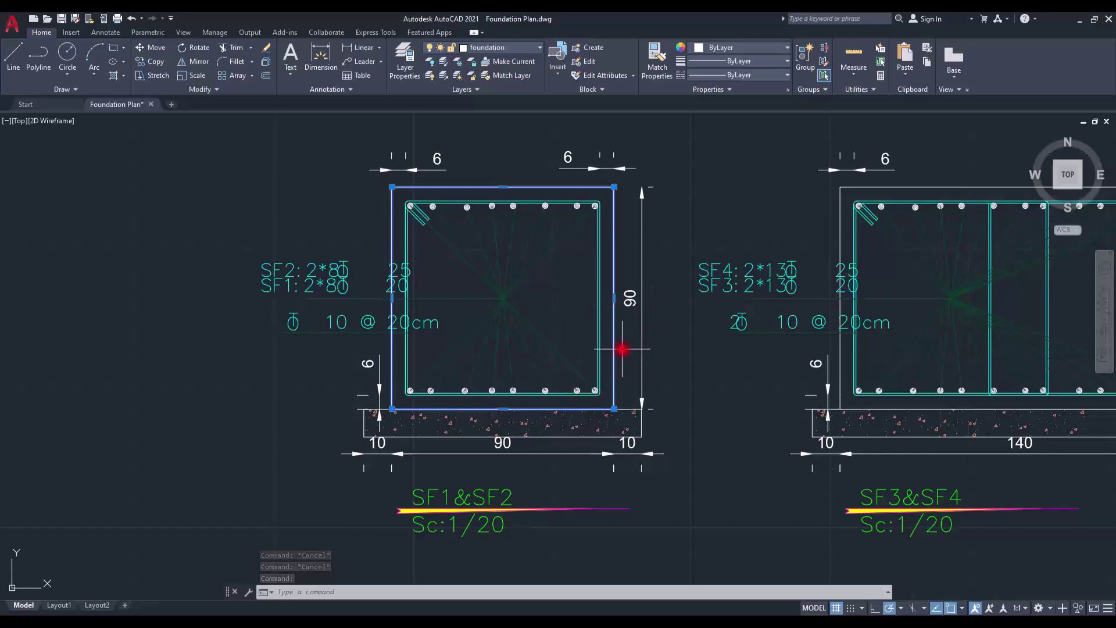
{"action": "key", "text": "Escape"}
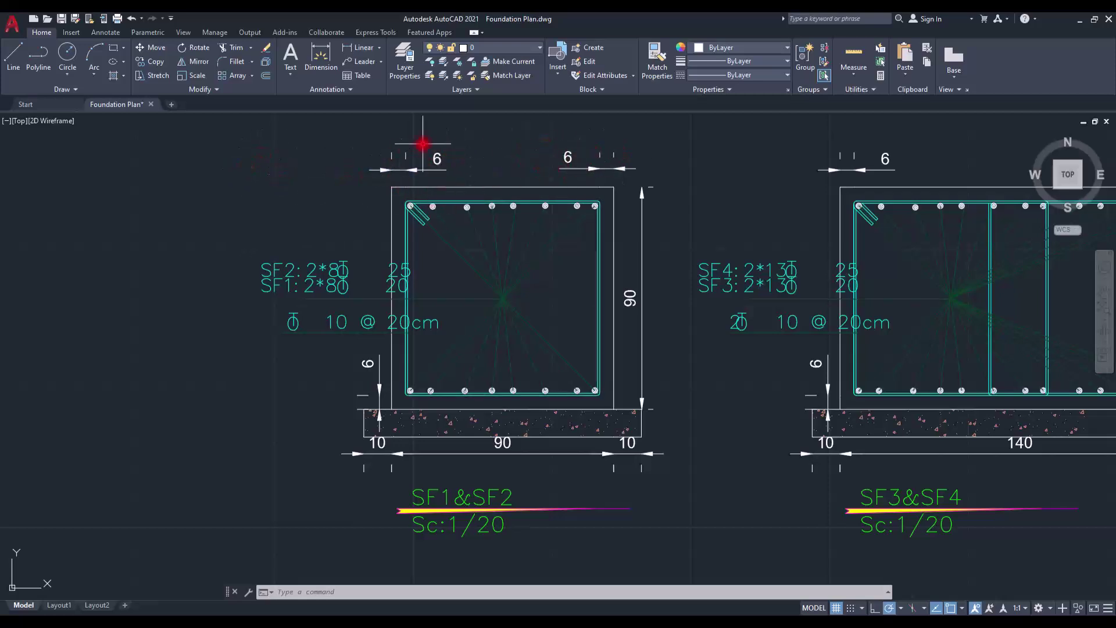
{"action": "middle_click_drag", "start_coordinate": [492, 271], "coordinate": [487, 274]}
{"action": "left_click", "coordinate": [731, 386]}
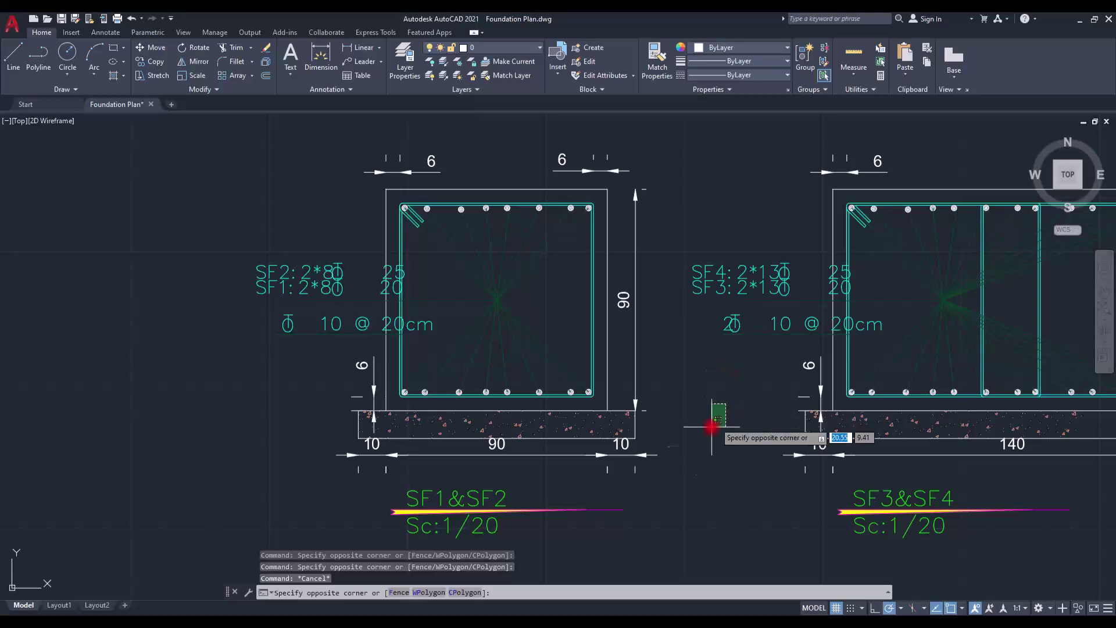
{"action": "key", "text": "Escape"}
{"action": "left_click", "coordinate": [694, 447]}
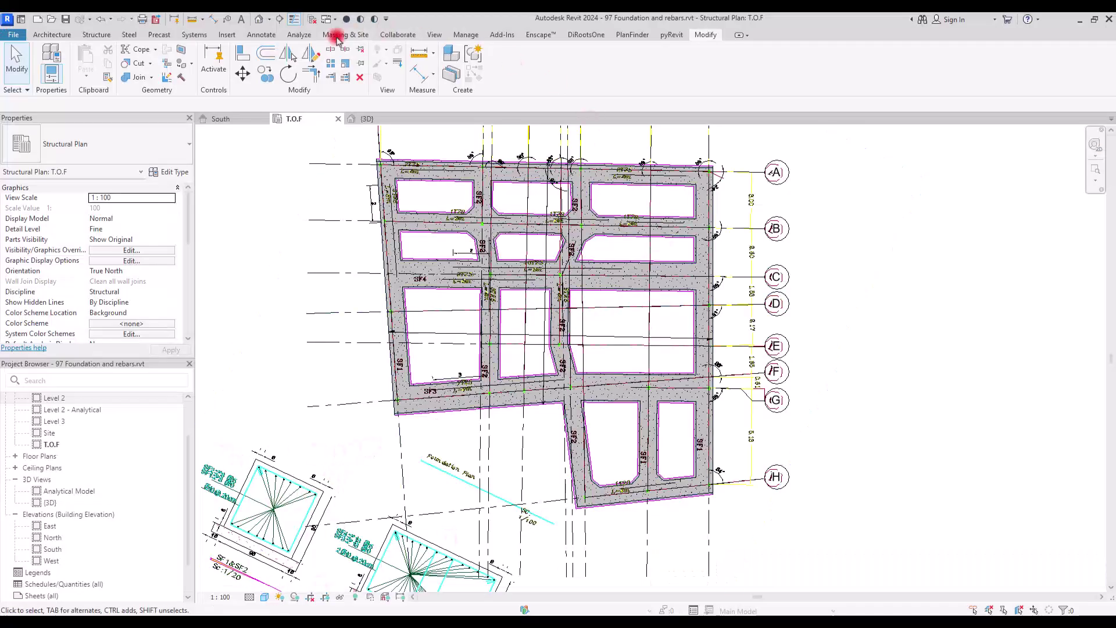
Switch to Revit, create a building section across the southernmost strip footing perpendicular to grid H, and open the section view.
{"action": "left_click", "coordinate": [281, 21]}
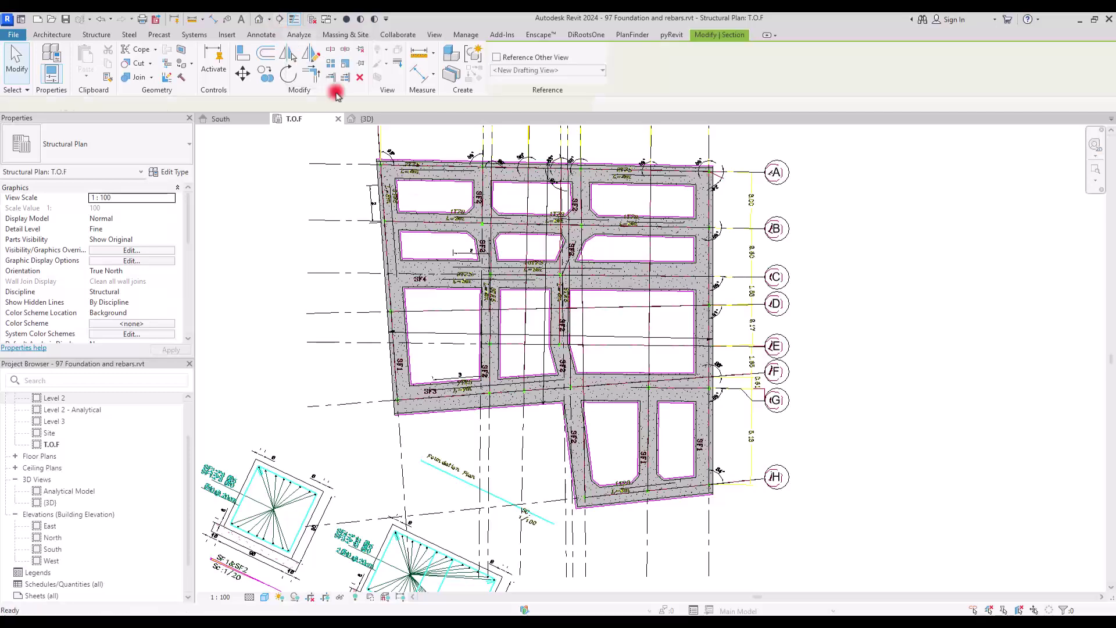
{"action": "scroll", "coordinate": [668, 521], "scroll_direction": "up", "scroll_amount": 6}
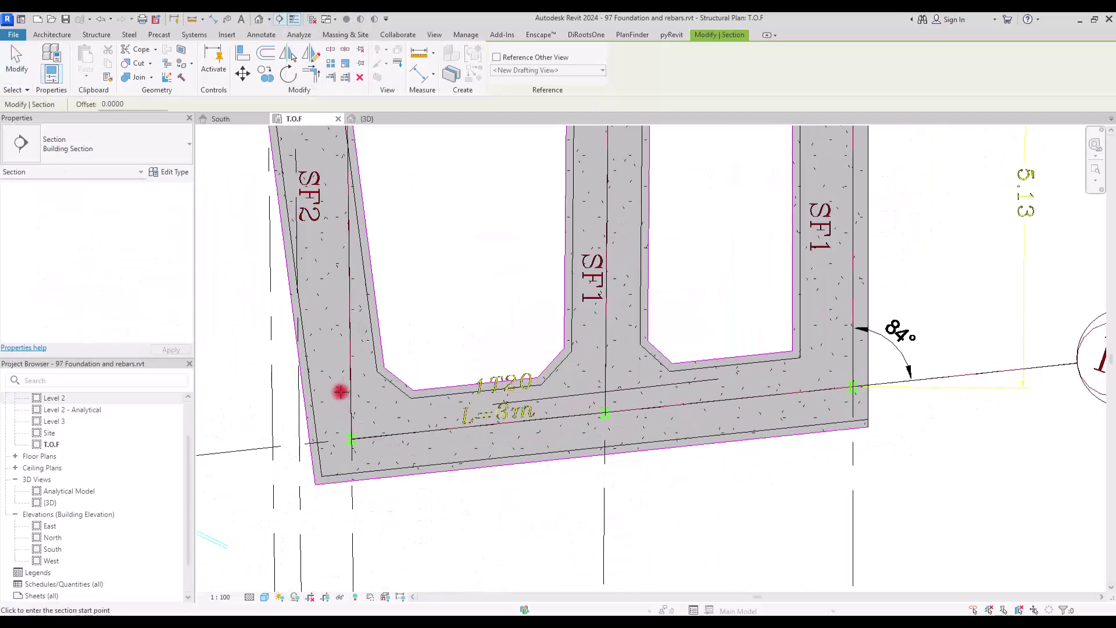
{"action": "left_click", "coordinate": [701, 339]}
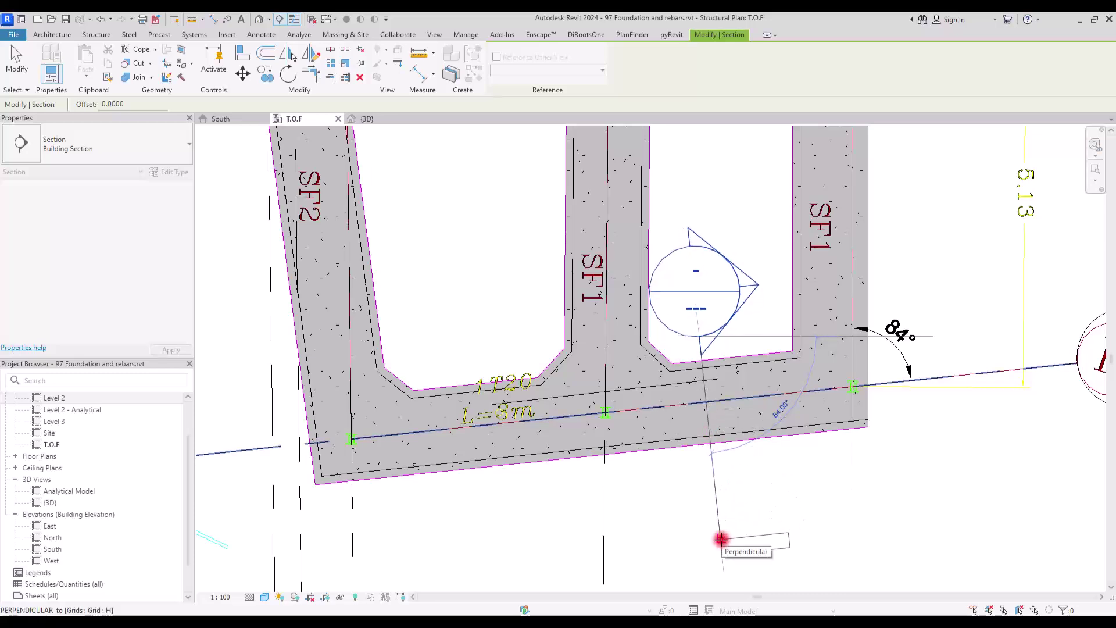
{"action": "left_click", "coordinate": [718, 521]}
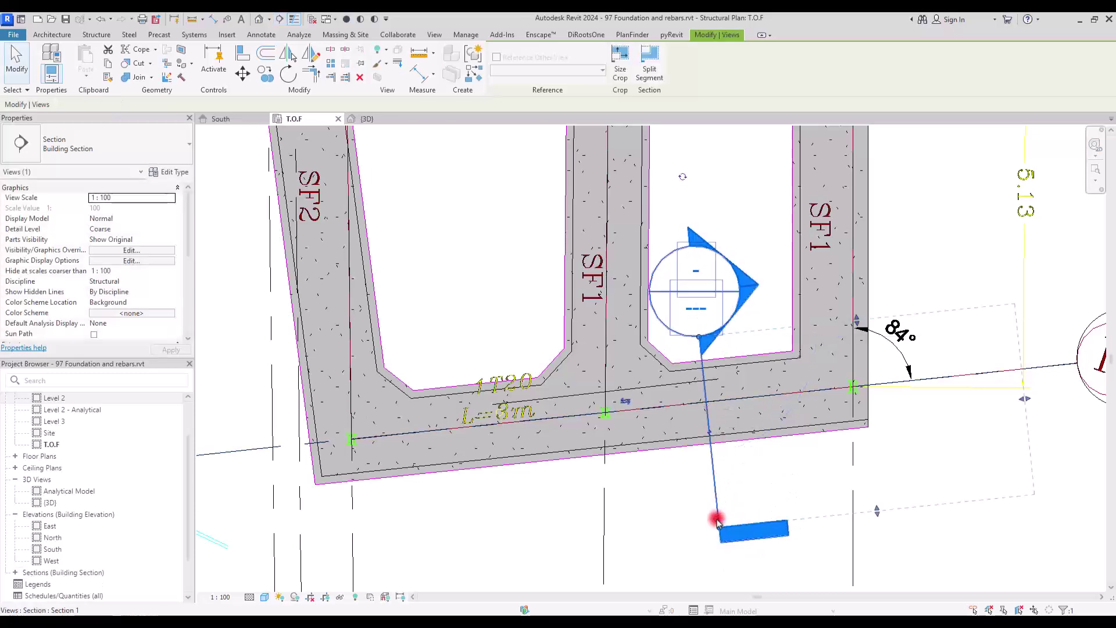
{"action": "key", "text": "Escape"}
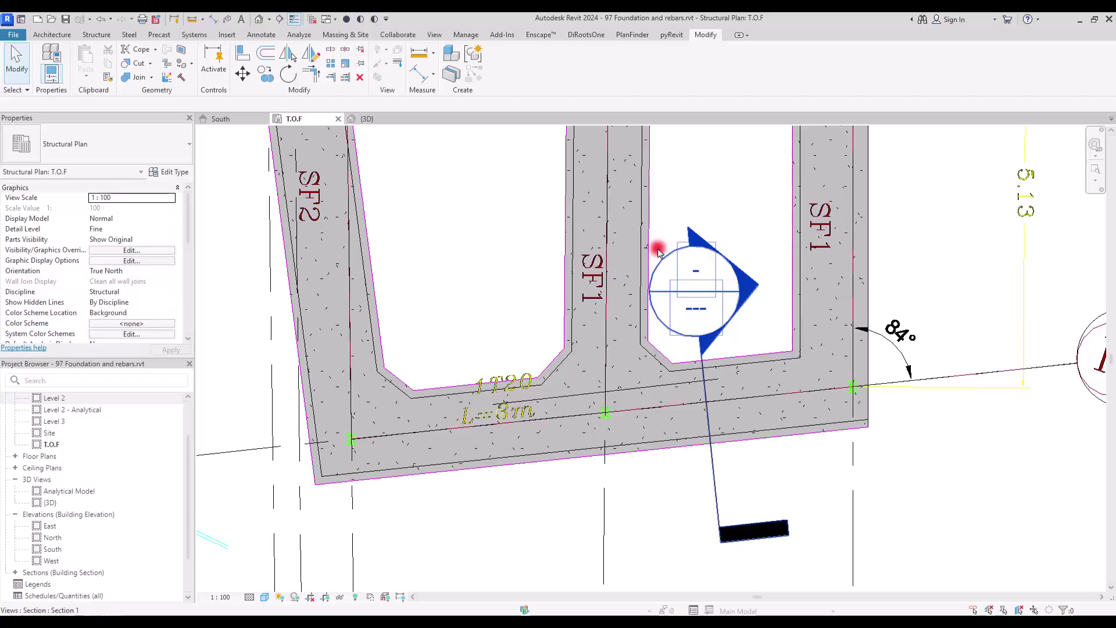
{"action": "double_click", "coordinate": [685, 266]}
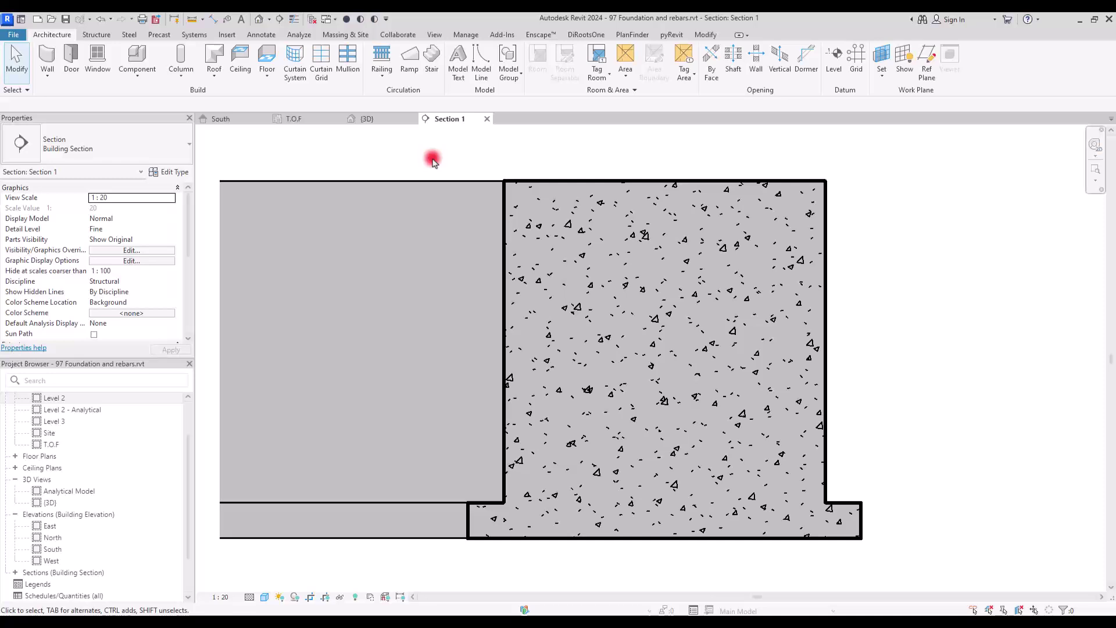
{"action": "left_click", "coordinate": [525, 184]}
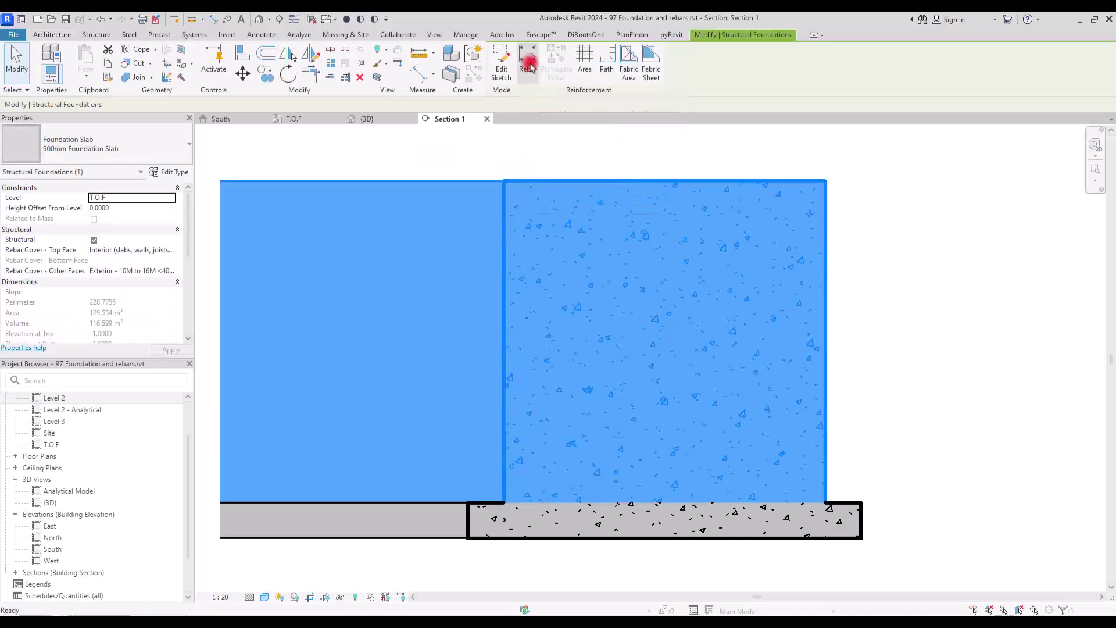
{"action": "left_click", "coordinate": [528, 64]}
{"action": "left_click", "coordinate": [577, 344]}
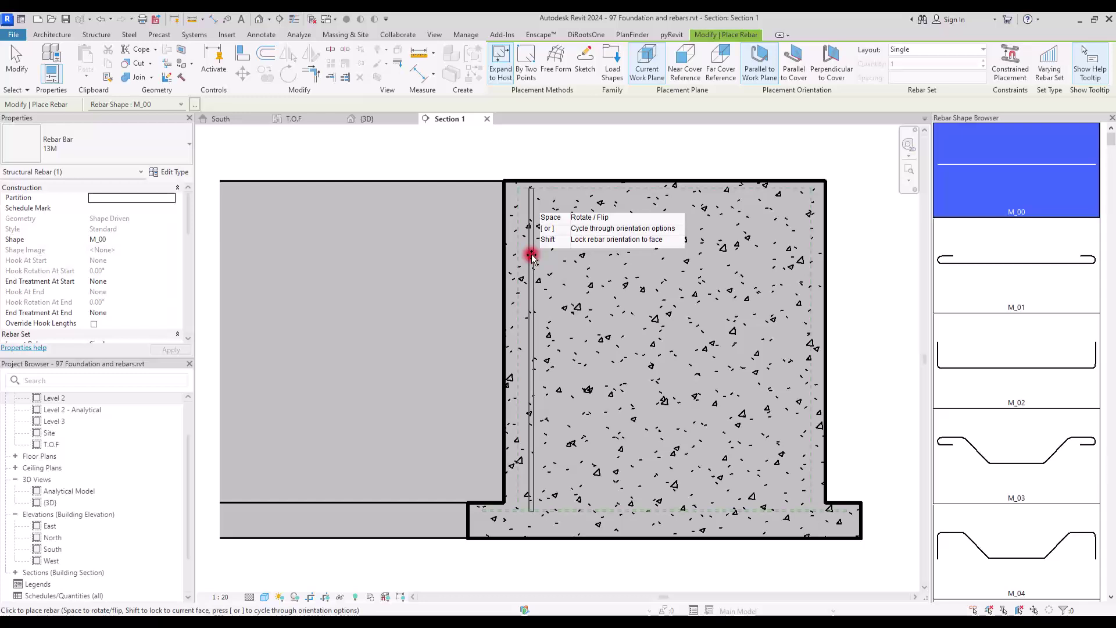
{"action": "key", "text": "Escape"}
{"action": "key", "text": "Escape"}
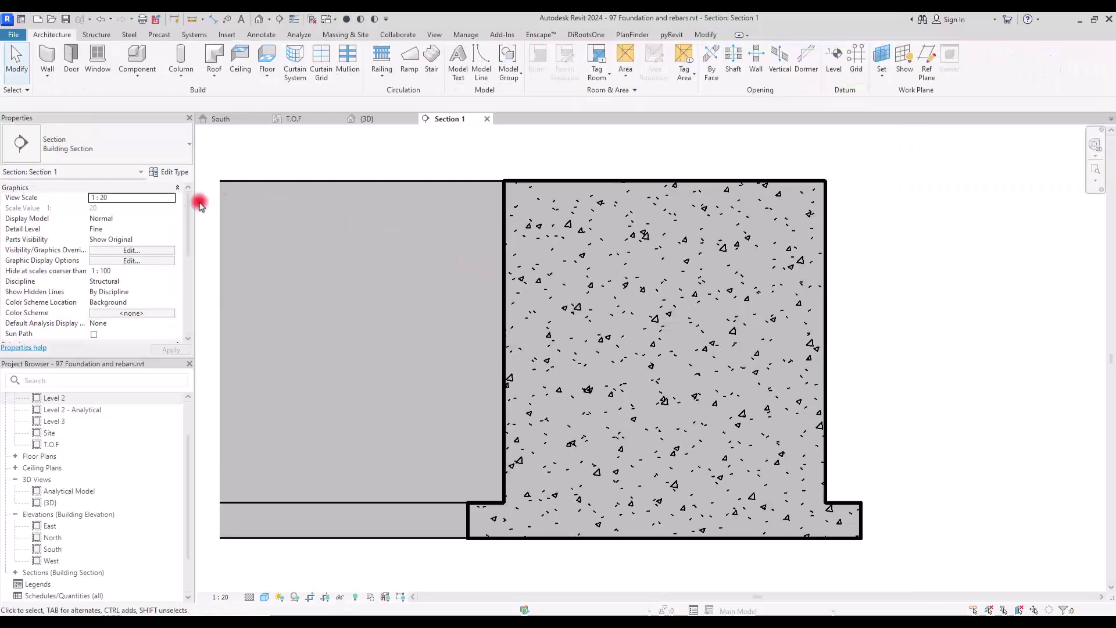
Add a rebar cover setting named Foundation Rebar with a 60 mm cover.
{"action": "left_click", "coordinate": [97, 35]}
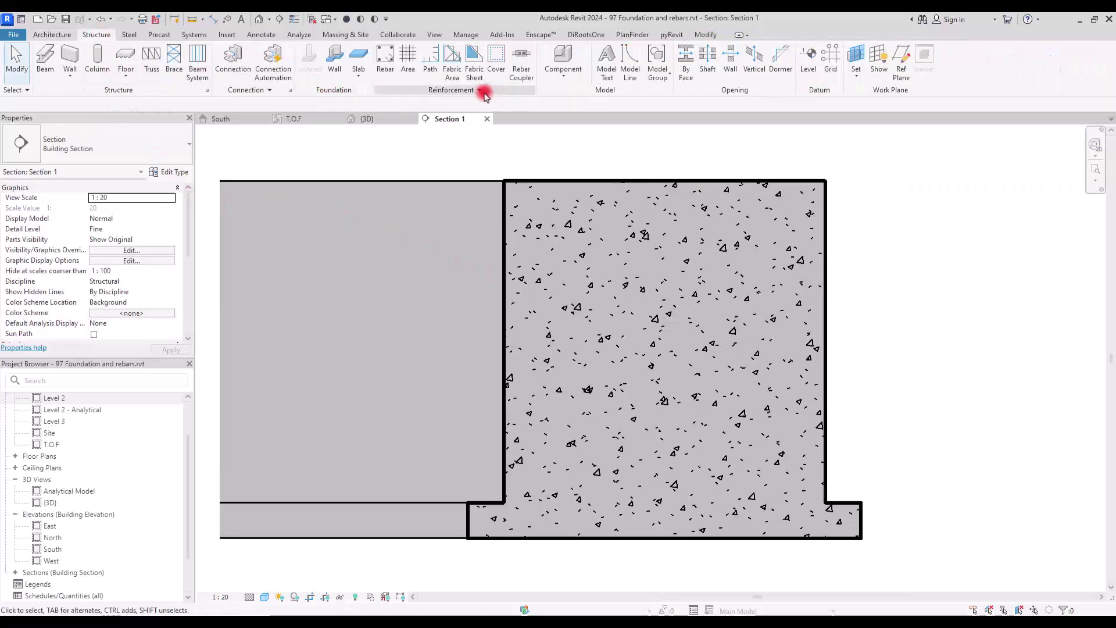
{"action": "left_click", "coordinate": [463, 89]}
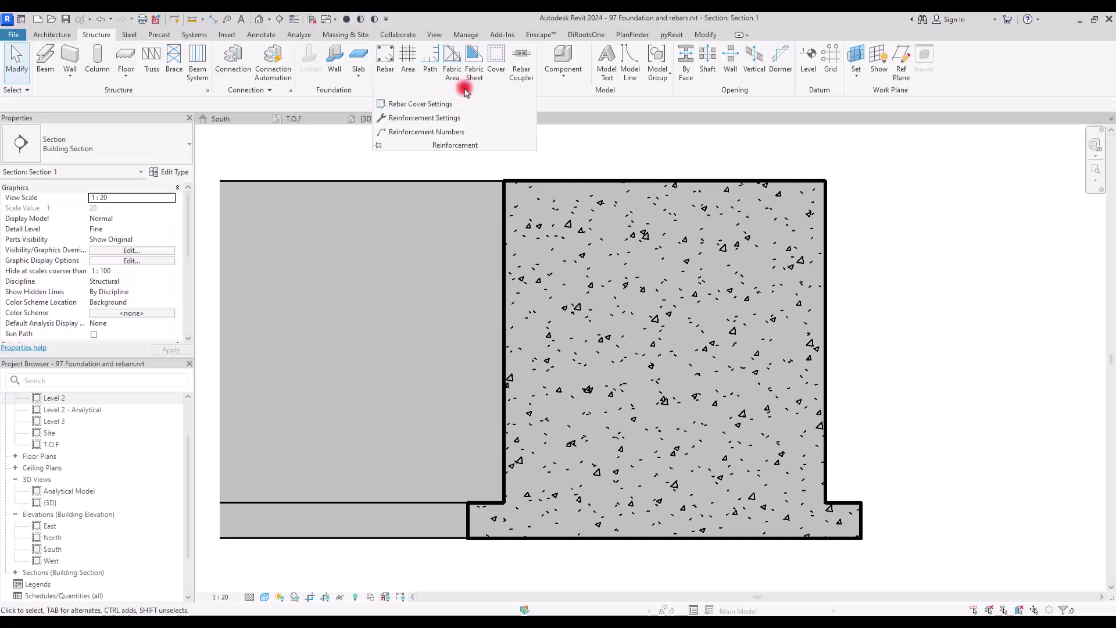
{"action": "left_click", "coordinate": [425, 105]}
{"action": "left_click", "coordinate": [640, 206]}
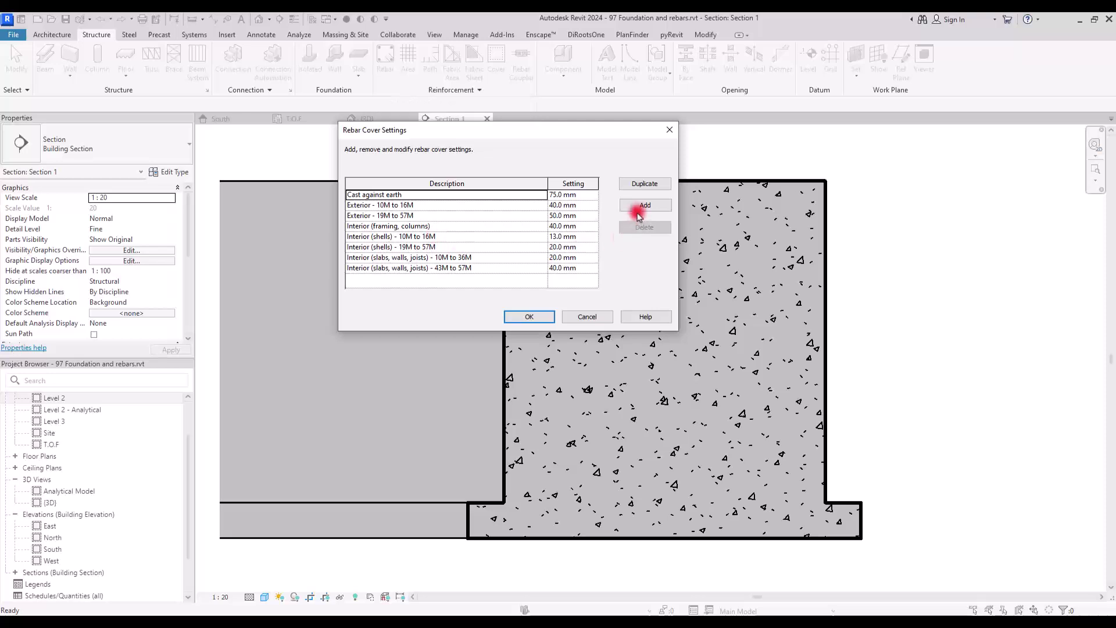
{"action": "left_click", "coordinate": [389, 279]}
{"action": "type", "text": "Foundation Rebar"}
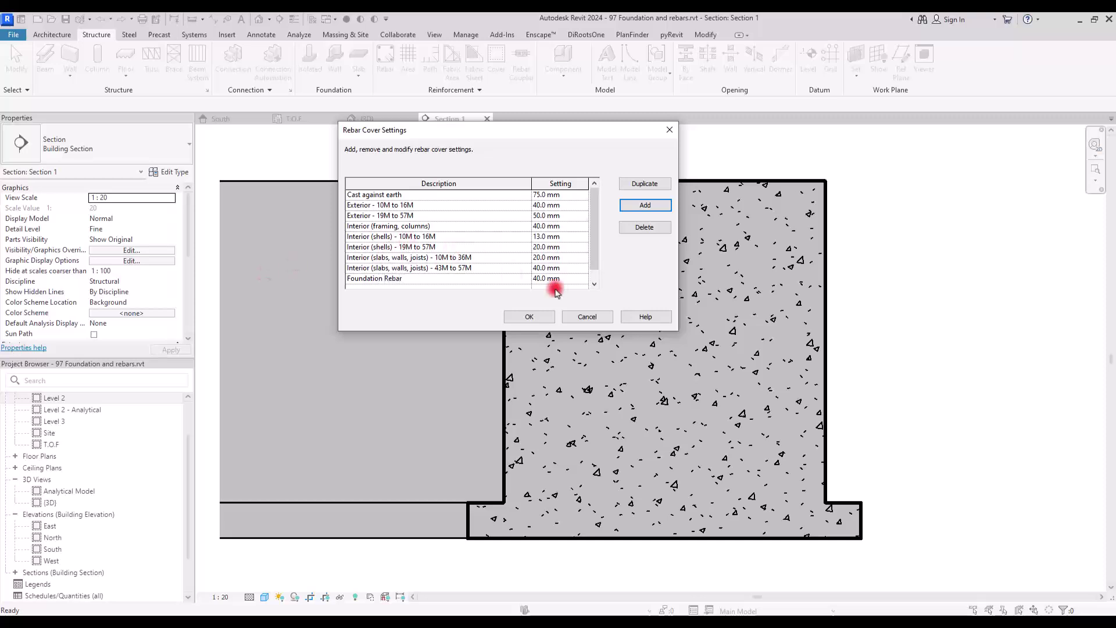
{"action": "left_click_drag", "start_coordinate": [539, 279], "coordinate": [525, 285]}
{"action": "type", "text": "60"}
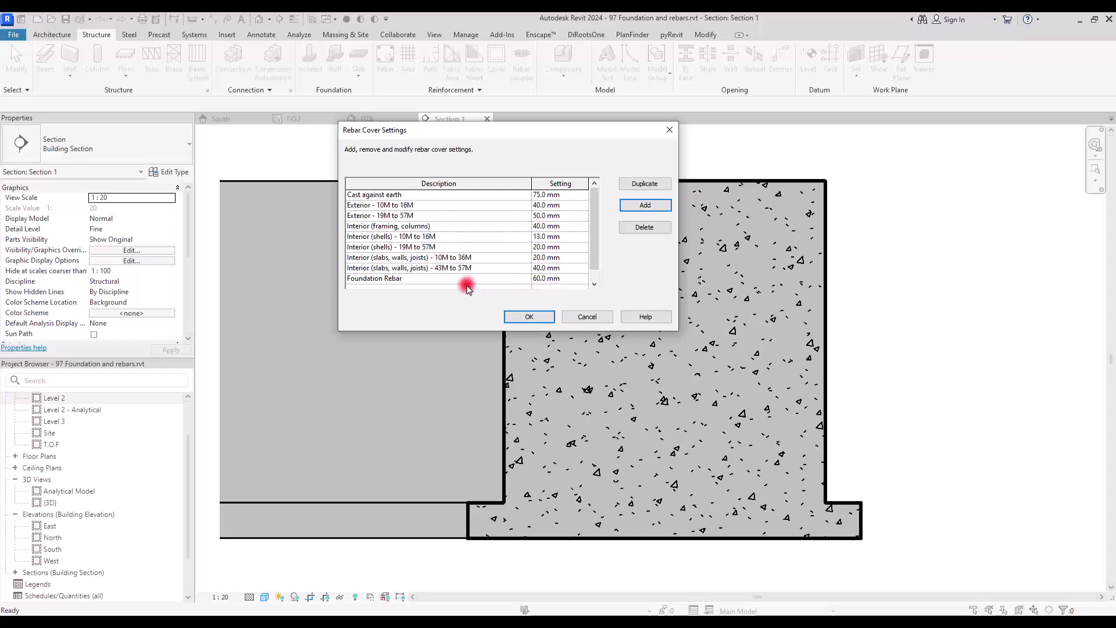
{"action": "left_click", "coordinate": [531, 317]}
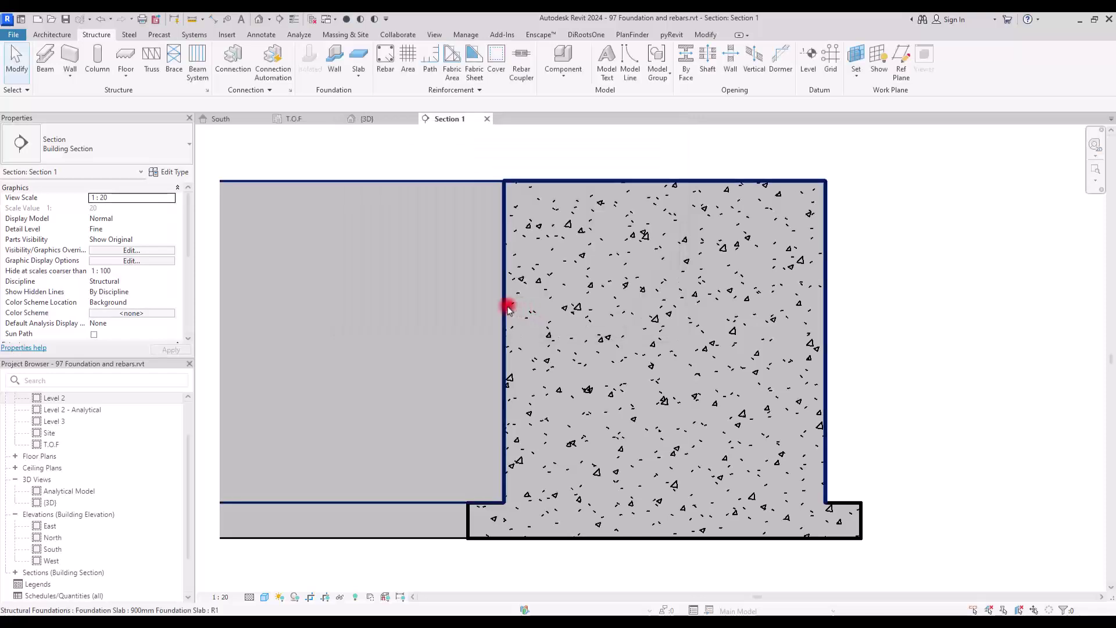
Assign the Foundation Rebar <60 mm> cover to the top face and other faces of the 900 mm foundation slab.
{"action": "left_click", "coordinate": [508, 308]}
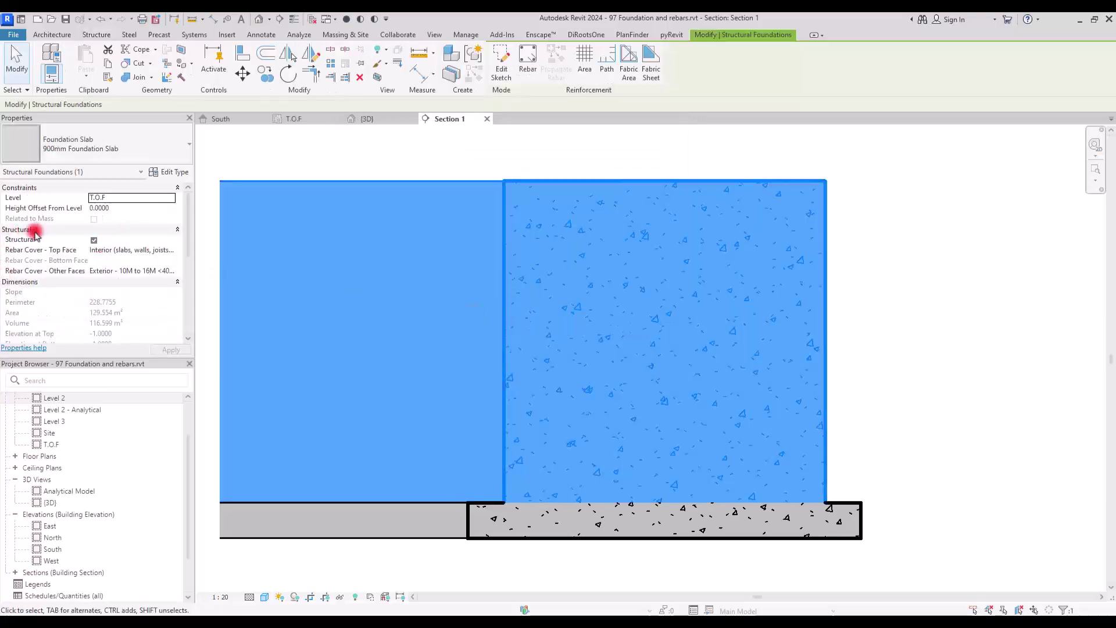
{"action": "mouse_move", "coordinate": [47, 257]}
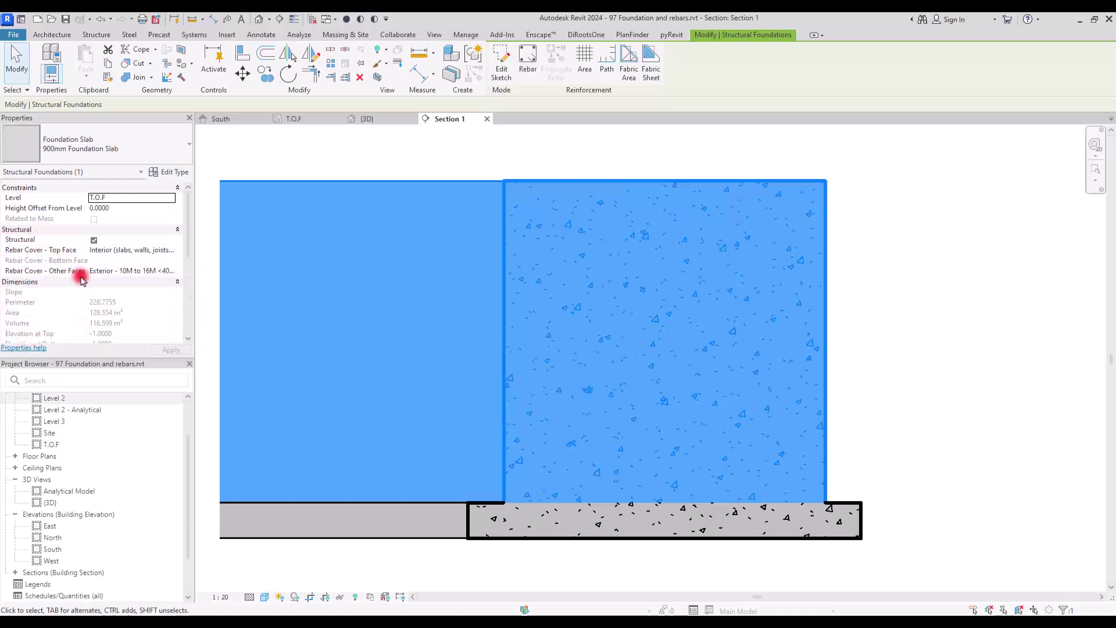
{"action": "left_click", "coordinate": [168, 251]}
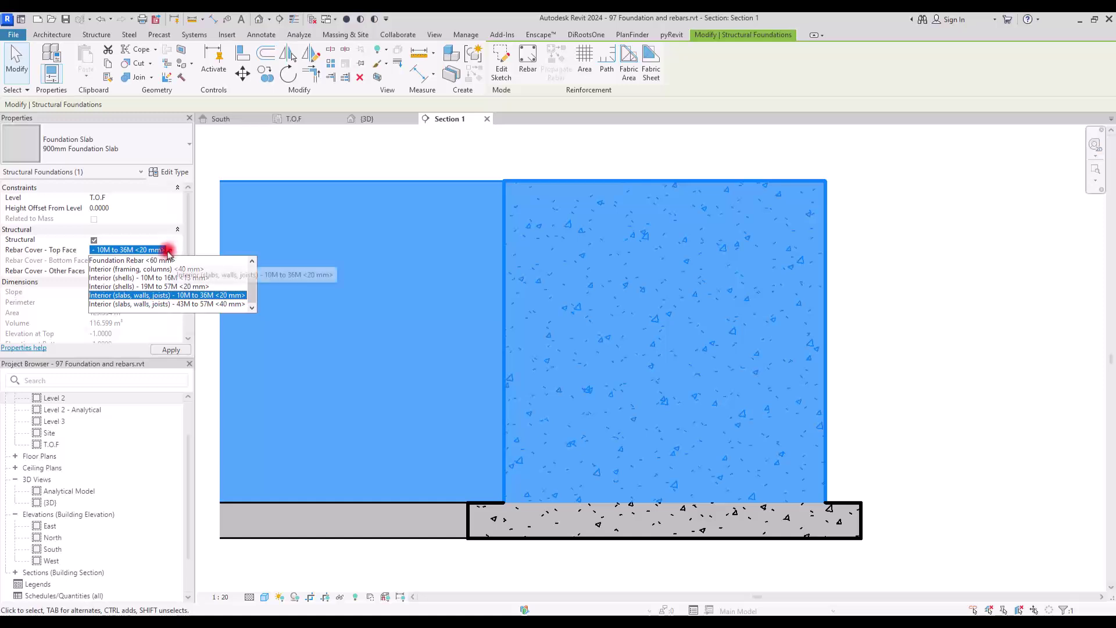
{"action": "left_click", "coordinate": [114, 262]}
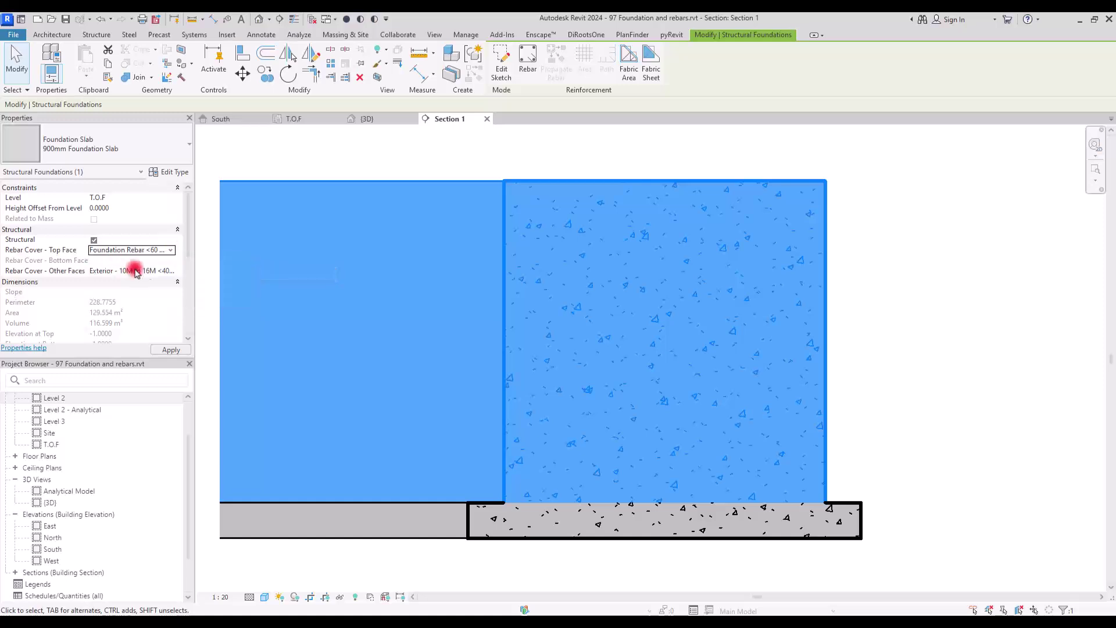
{"action": "left_click", "coordinate": [169, 271]}
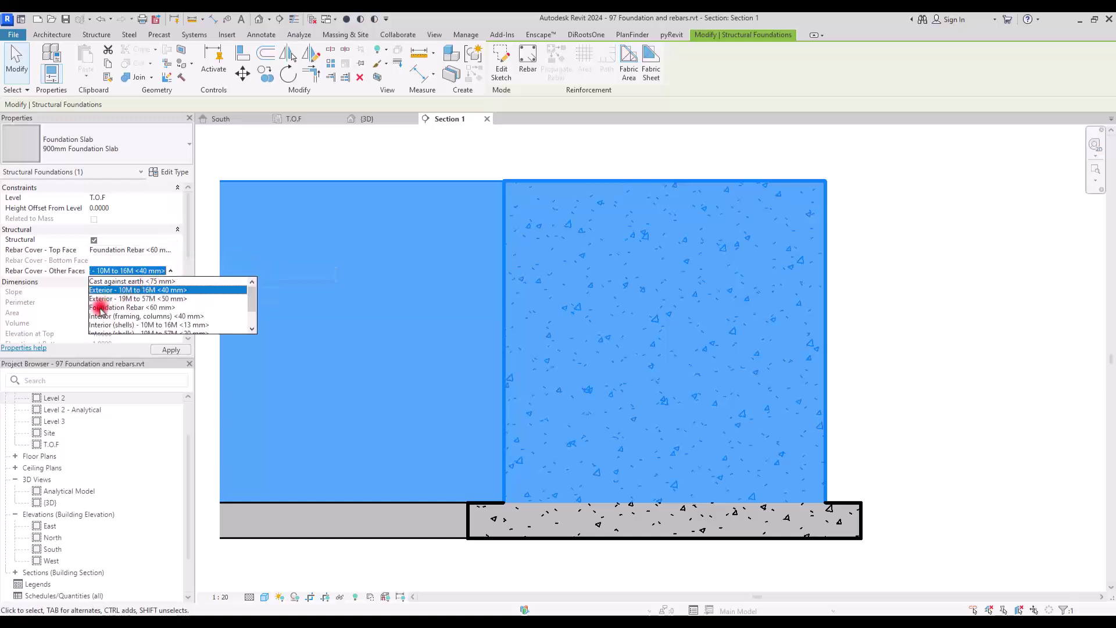
{"action": "left_click", "coordinate": [137, 307]}
{"action": "left_click", "coordinate": [865, 292]}
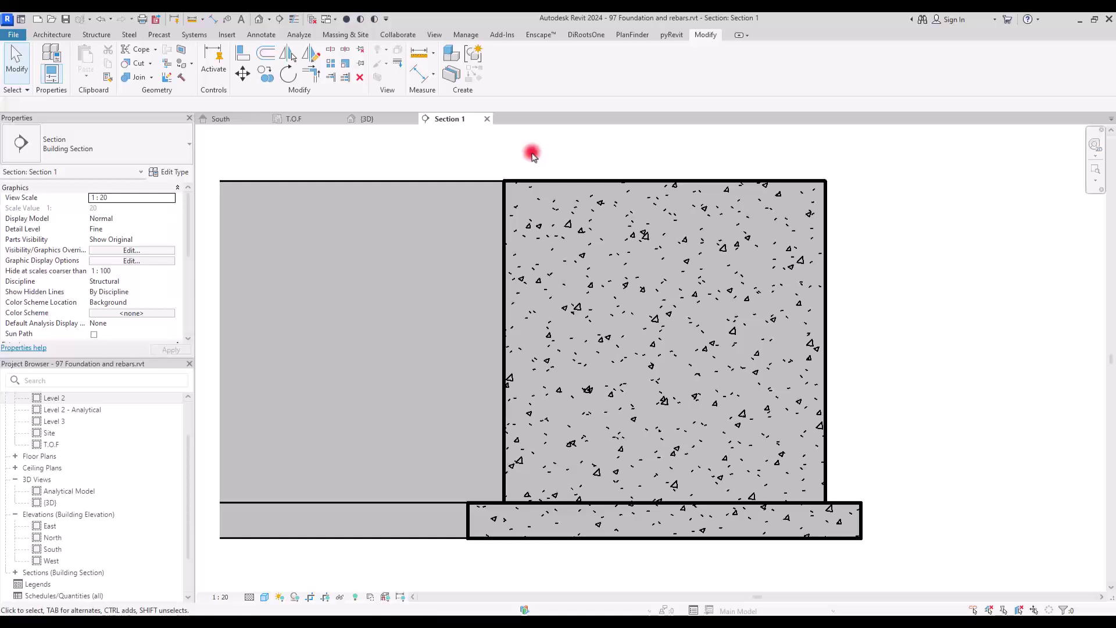
Place a single M_T1 stirrup in the 900 mm foundation slab's cut section, parallel to the work plane, with its hooks at the upper-left corner.
{"action": "left_click", "coordinate": [534, 184]}
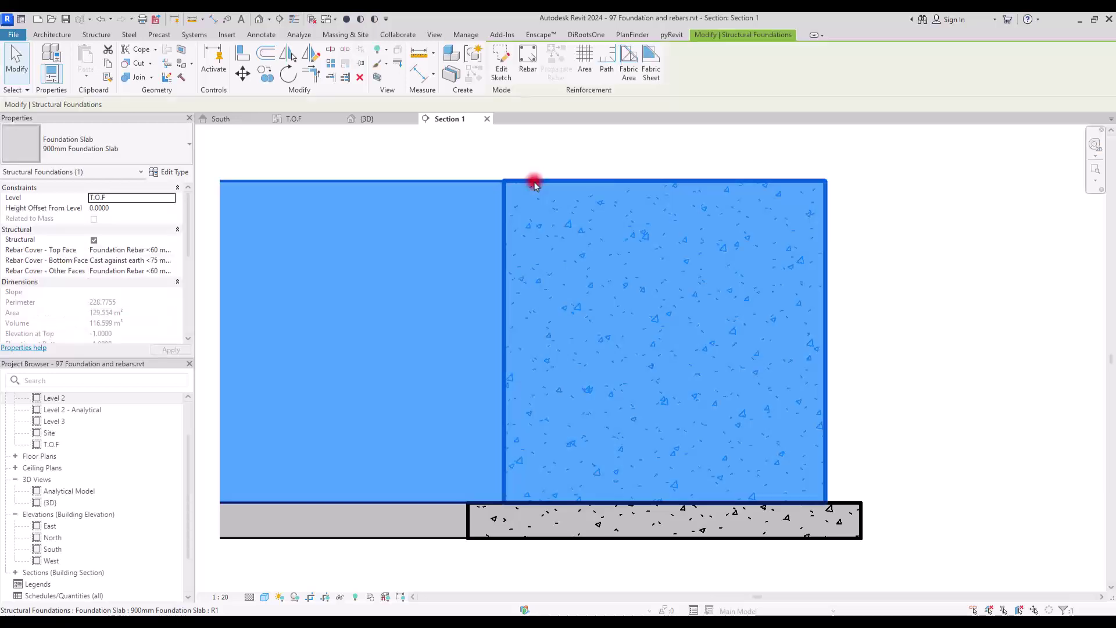
{"action": "left_click", "coordinate": [527, 64]}
{"action": "left_click", "coordinate": [584, 343]}
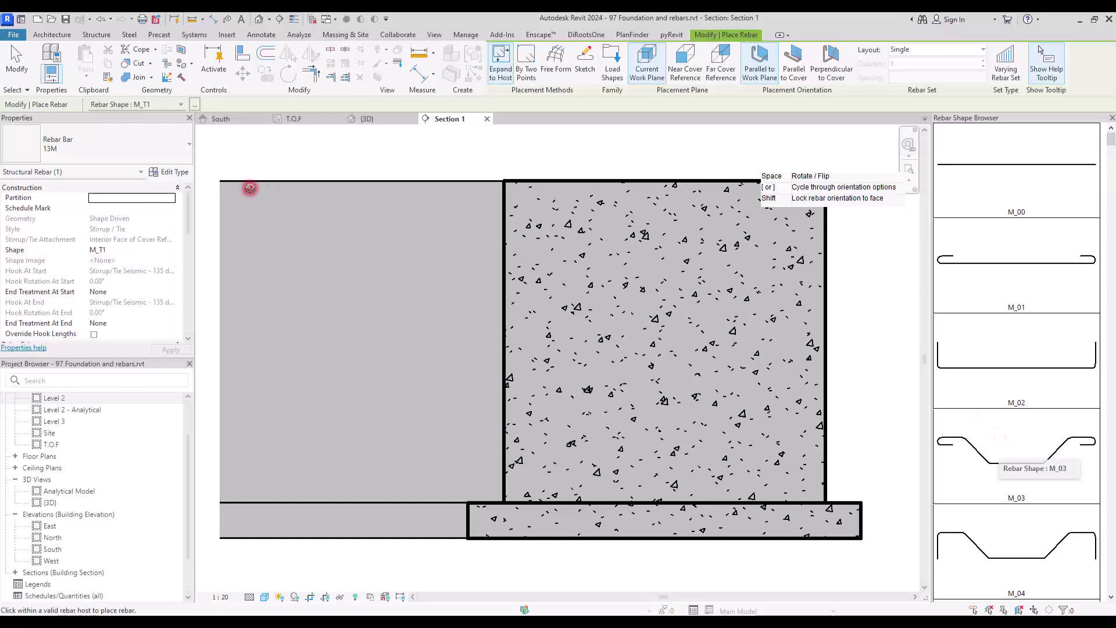
{"action": "left_click", "coordinate": [178, 104]}
{"action": "left_click_drag", "start_coordinate": [176, 204], "coordinate": [163, 110]}
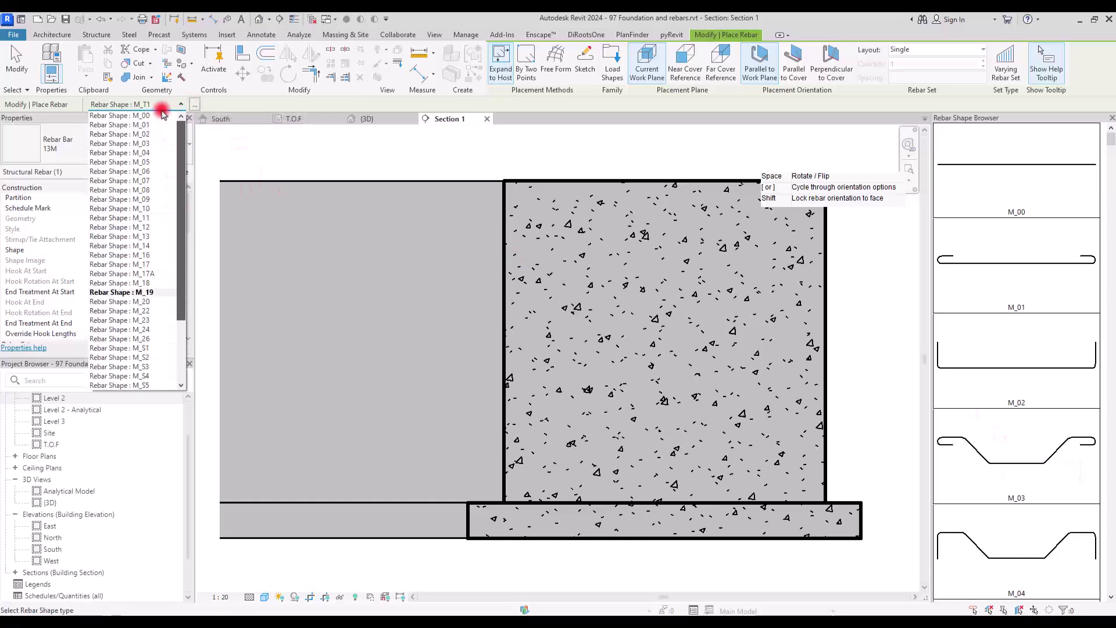
{"action": "left_click", "coordinate": [279, 108]}
{"action": "left_click_drag", "start_coordinate": [1111, 135], "coordinate": [1111, 538]}
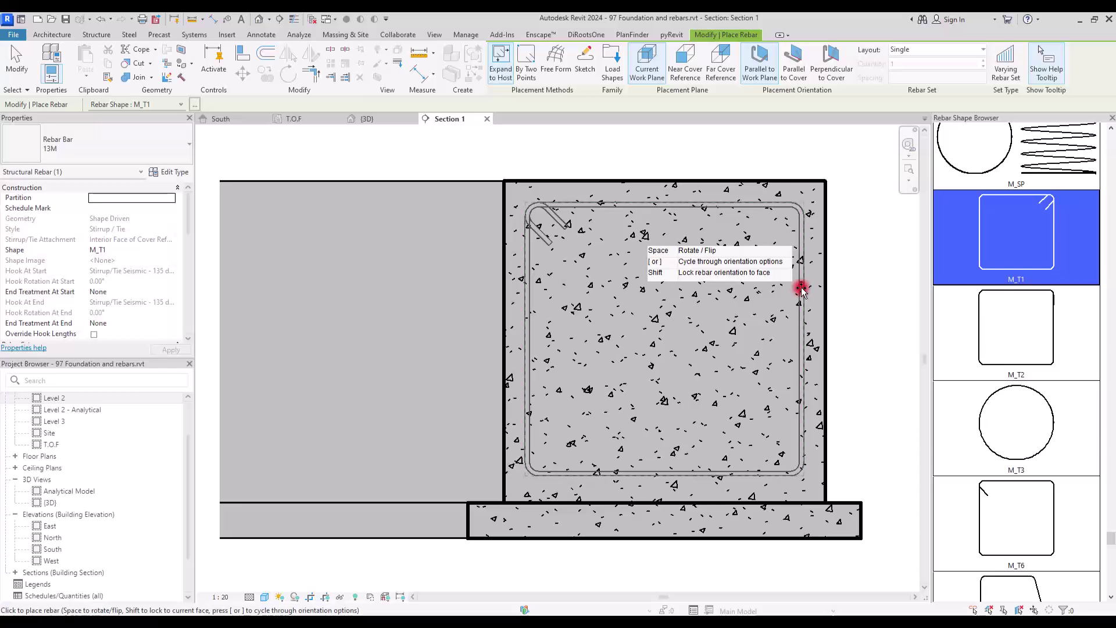
{"action": "left_click", "coordinate": [801, 288]}
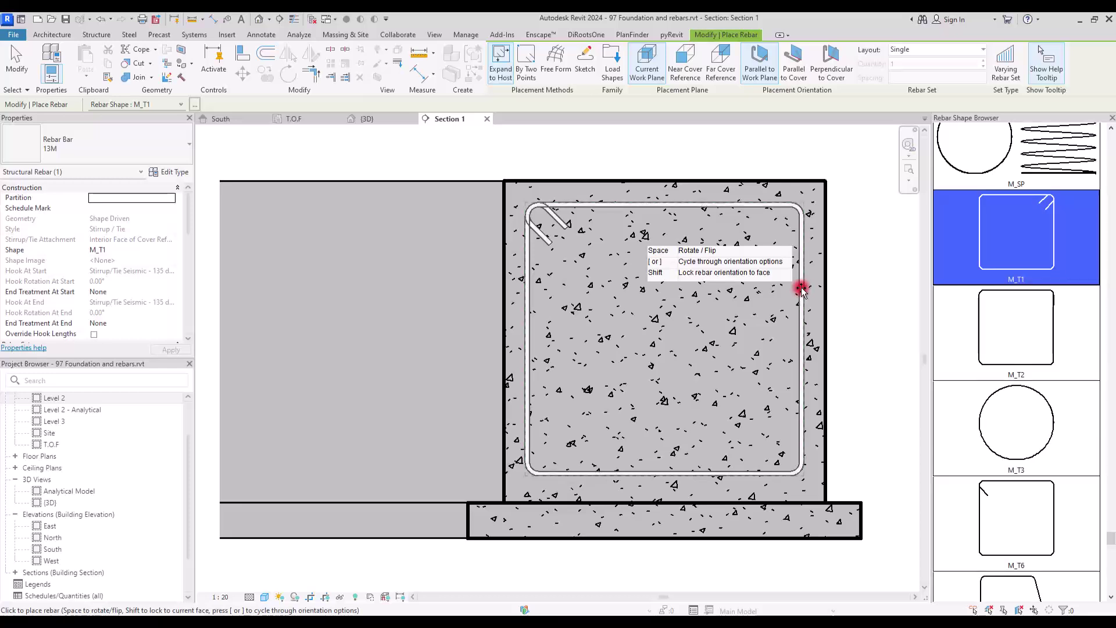
{"action": "key", "text": "space"}
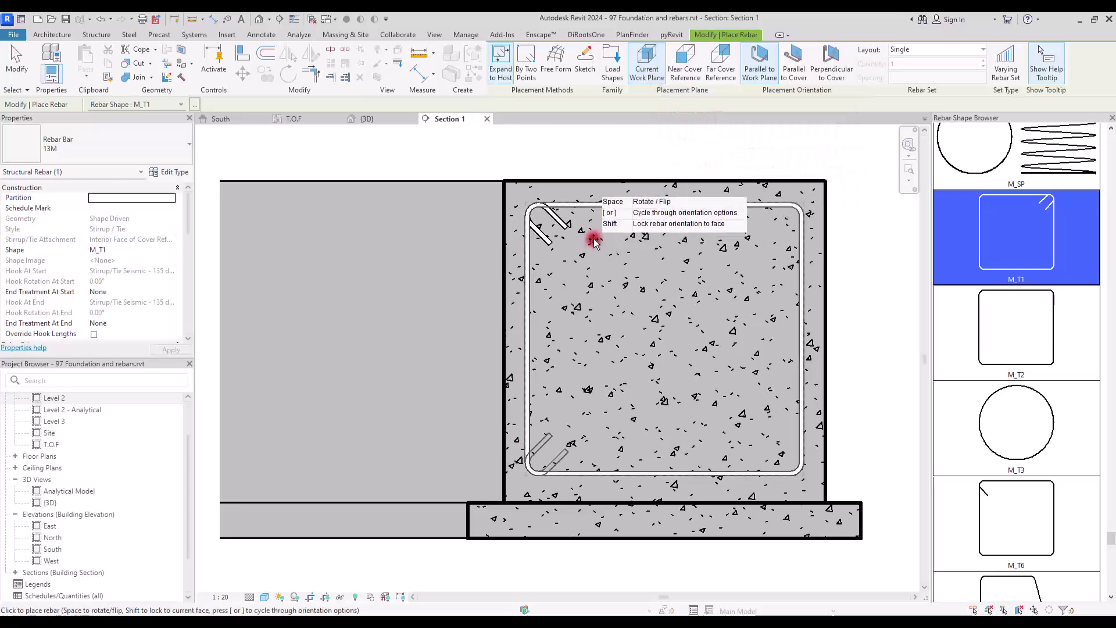
{"action": "key", "text": "Escape"}
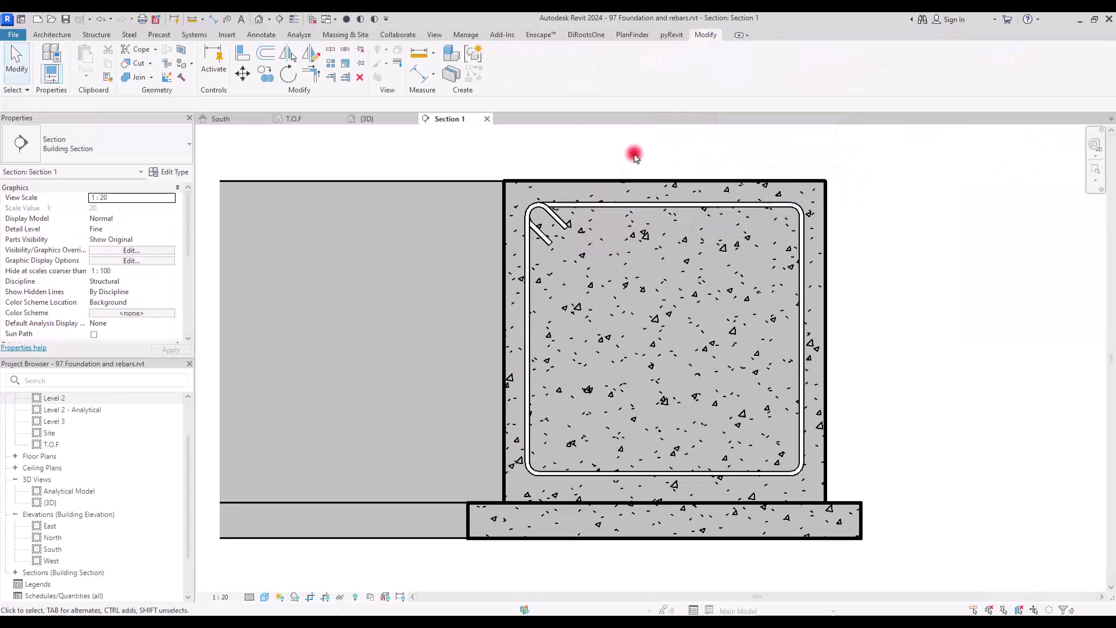
Change the stirrup's bar type to 10M and check its diameter and spacing against the SF1&SF2 detail in AutoCAD.
{"action": "left_click", "coordinate": [620, 207]}
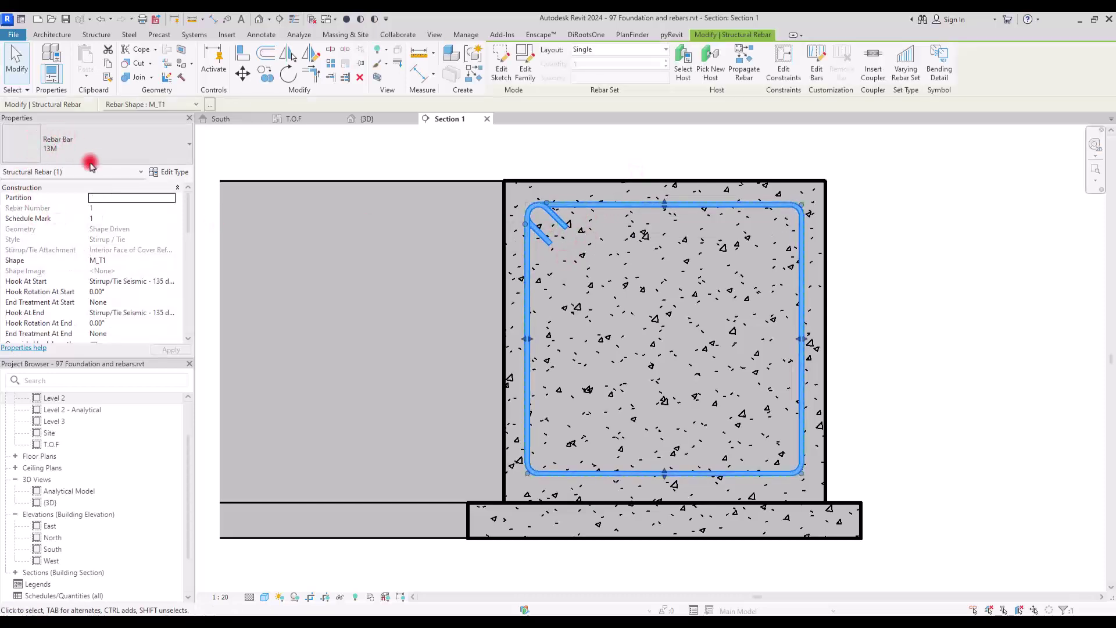
{"action": "left_click", "coordinate": [68, 137]}
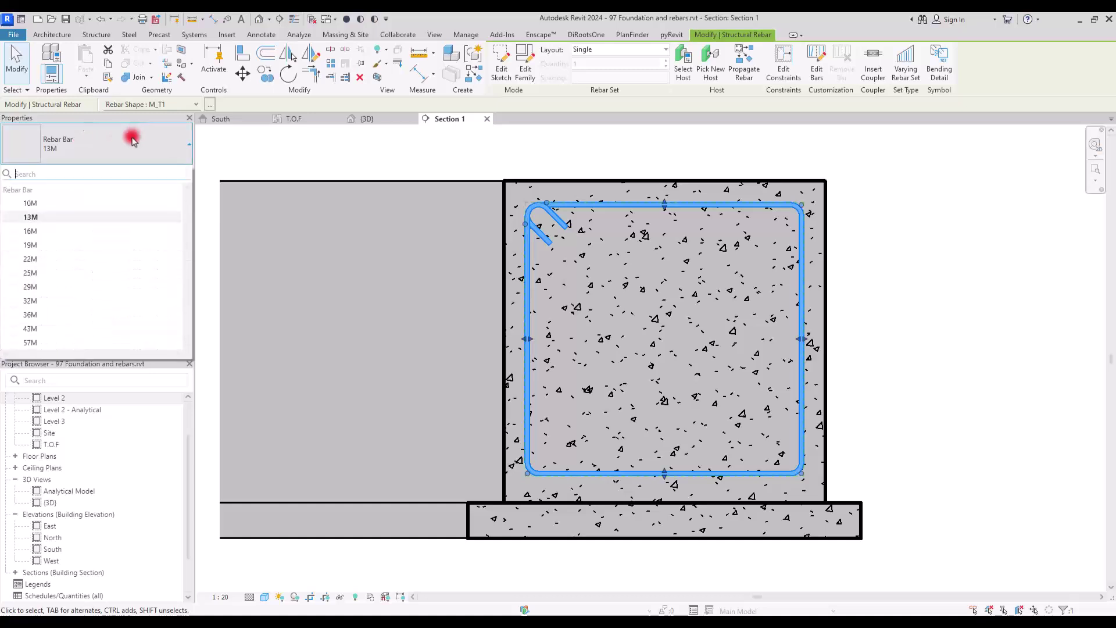
{"action": "left_click", "coordinate": [30, 204]}
{"action": "left_click", "coordinate": [567, 297]}
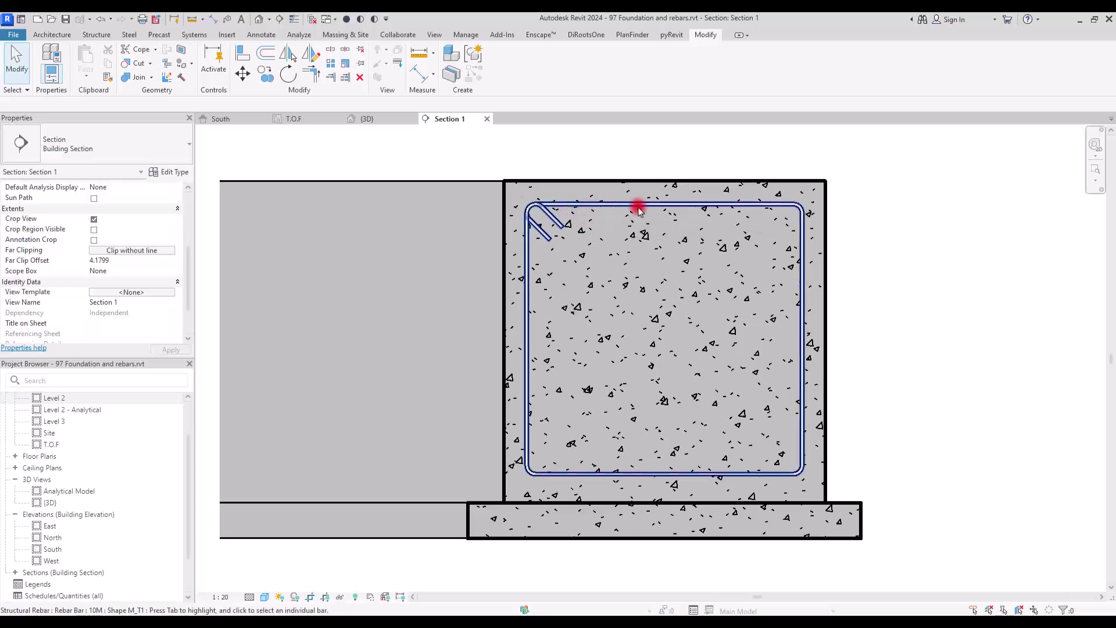
{"action": "left_click", "coordinate": [752, 622]}
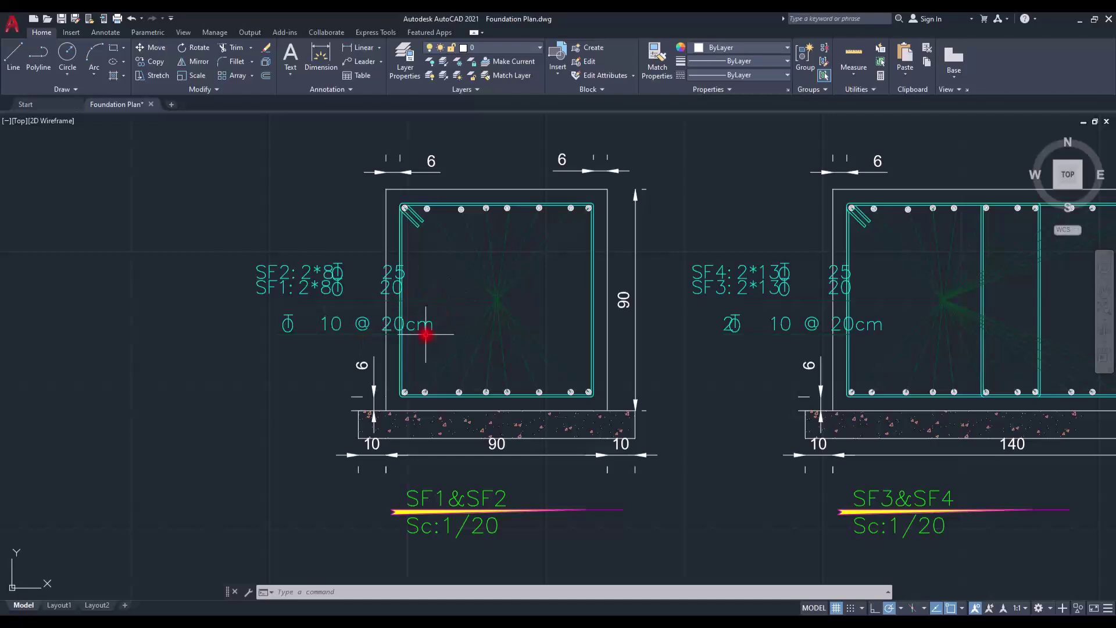
{"action": "left_click", "coordinate": [1078, 22]}
In Revit's 3D view, locate the stirrup in the southernmost strip footing and show the model in Wireframe style.
{"action": "left_click", "coordinate": [372, 118]}
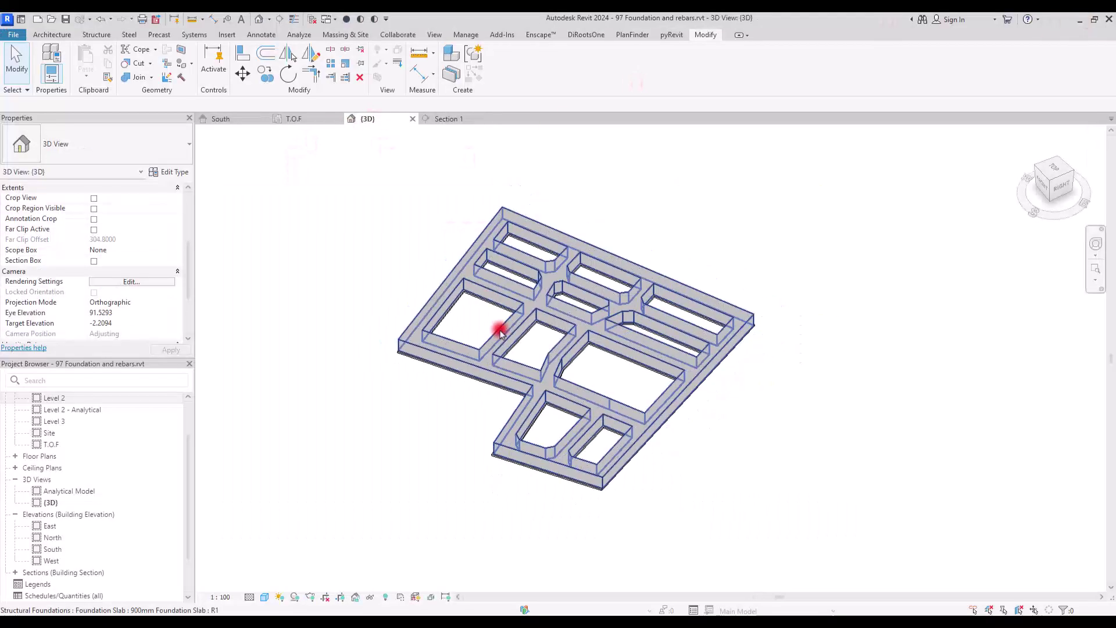
{"action": "middle_click_drag", "start_coordinate": [501, 330], "coordinate": [748, 368], "text": "shift"}
{"action": "left_click_drag", "start_coordinate": [478, 536], "coordinate": [673, 443]}
{"action": "scroll", "coordinate": [551, 489], "scroll_direction": "up", "scroll_amount": 6}
{"action": "middle_click_drag", "start_coordinate": [562, 362], "coordinate": [578, 338]}
{"action": "left_click", "coordinate": [264, 597]}
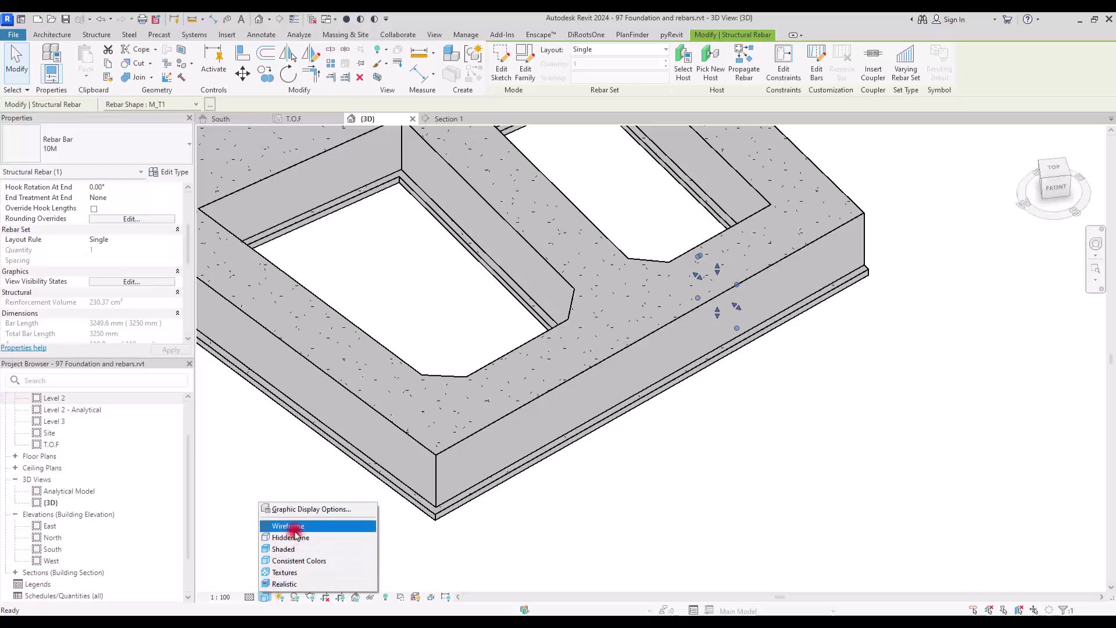
{"action": "left_click", "coordinate": [294, 528]}
{"action": "scroll", "coordinate": [802, 279], "scroll_direction": "up", "scroll_amount": 3}
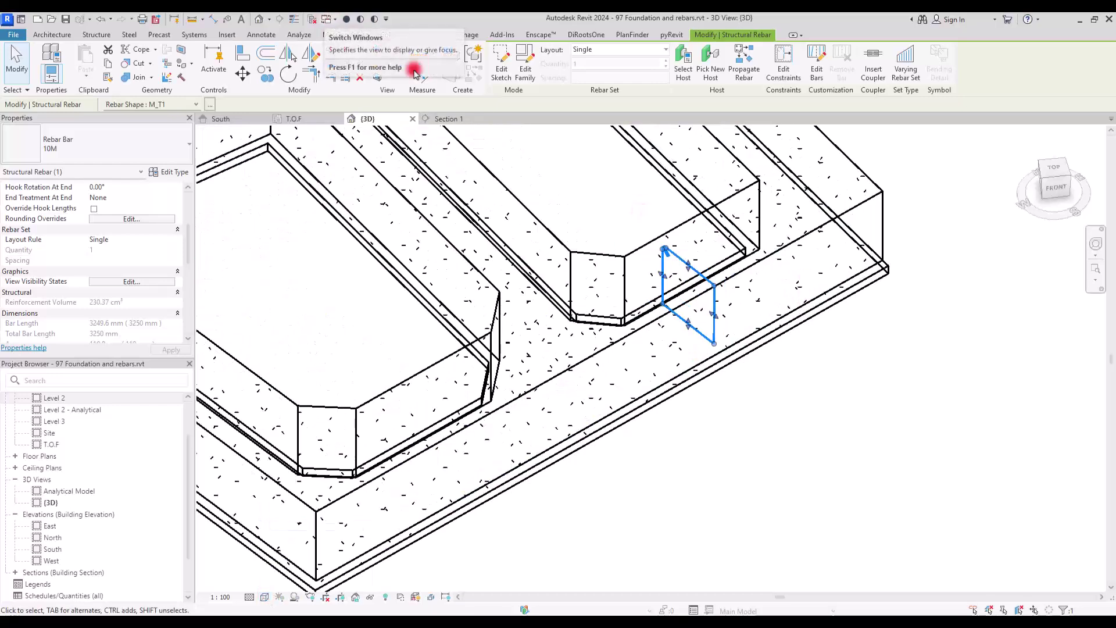
{"action": "left_click", "coordinate": [587, 187]}
{"action": "scroll", "coordinate": [588, 186], "scroll_direction": "down", "scroll_amount": 3}
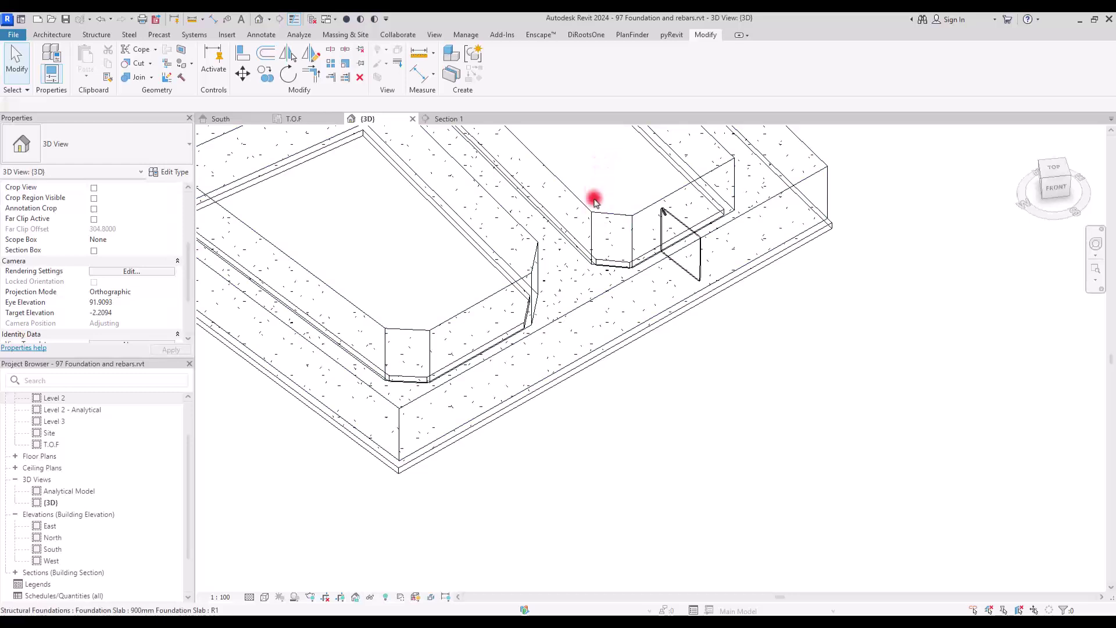
Distribute the stirrup along the footing using the Maximum Spacing layout with a spacing of 200 mm.
{"action": "left_click", "coordinate": [671, 220]}
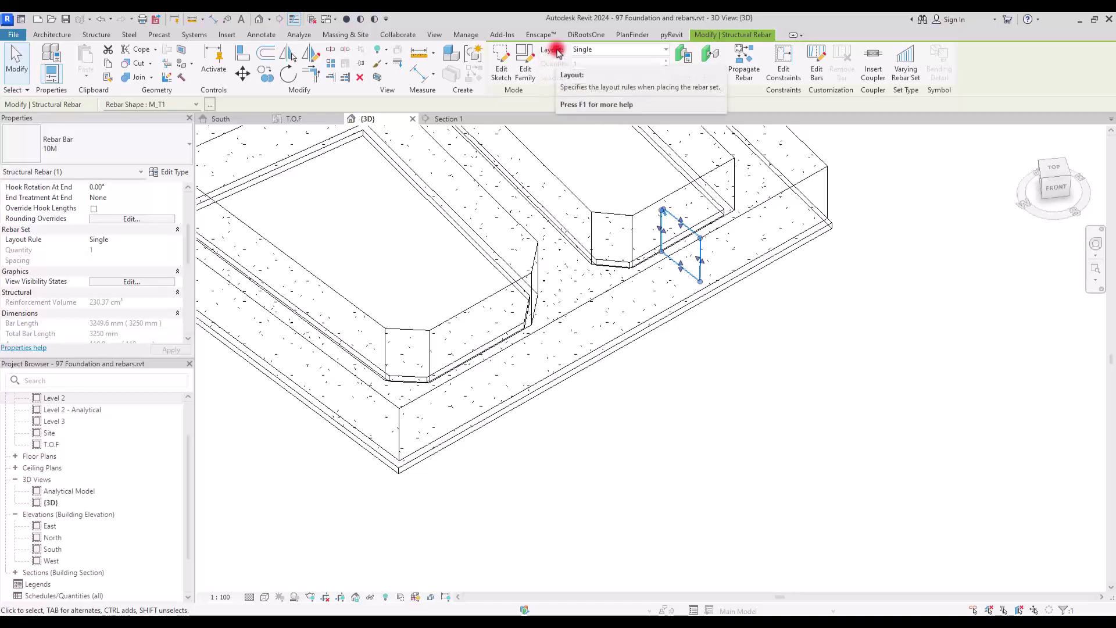
{"action": "left_click", "coordinate": [601, 49]}
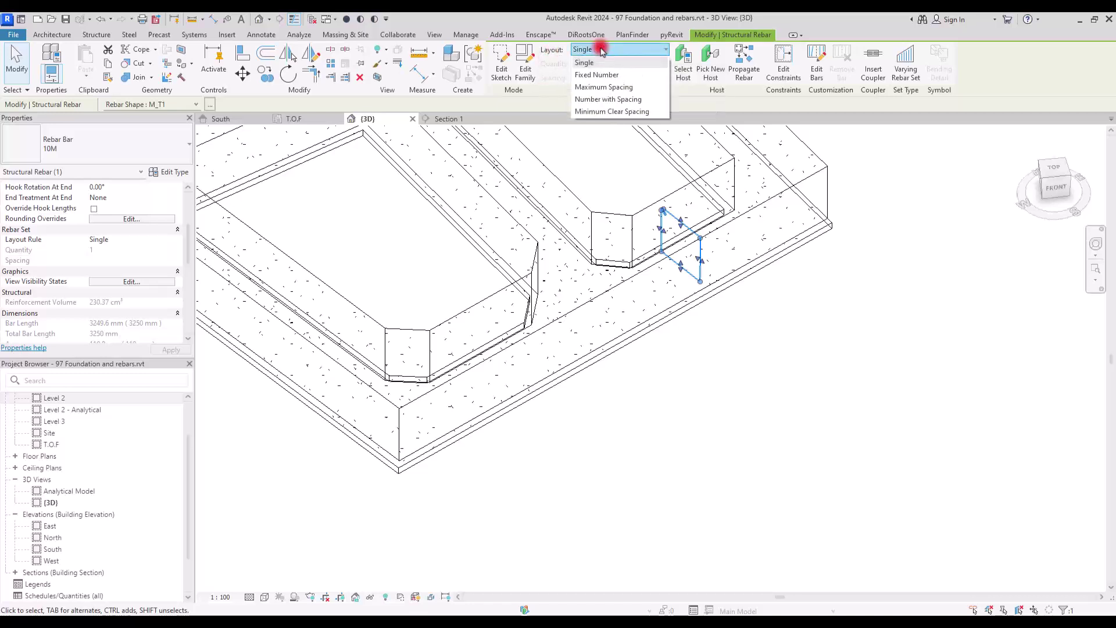
{"action": "left_click", "coordinate": [603, 86]}
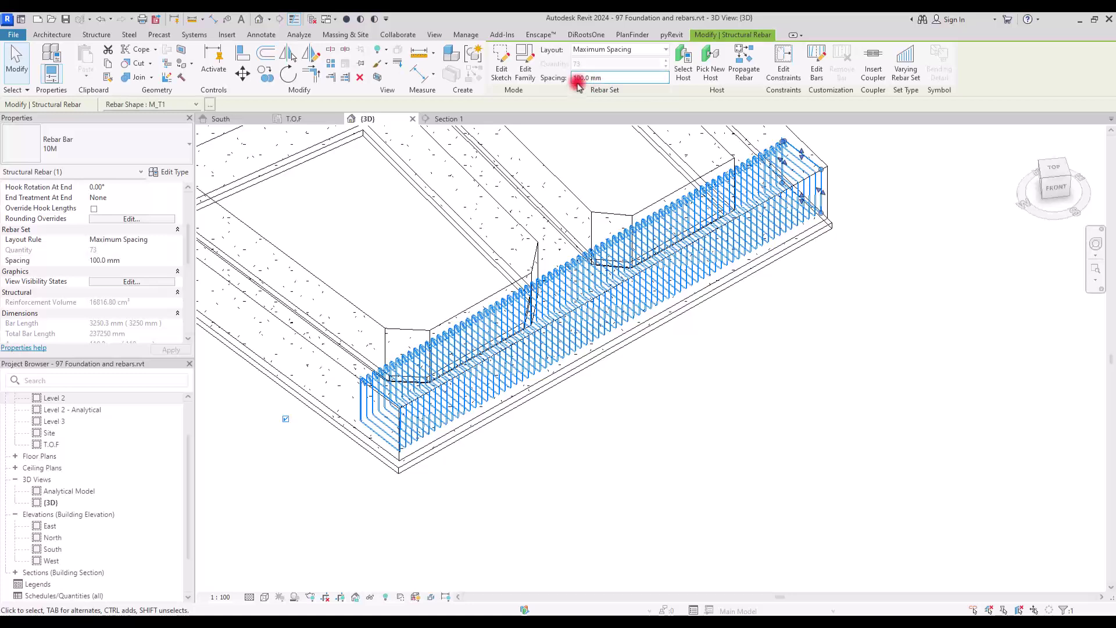
{"action": "left_click", "coordinate": [578, 82]}
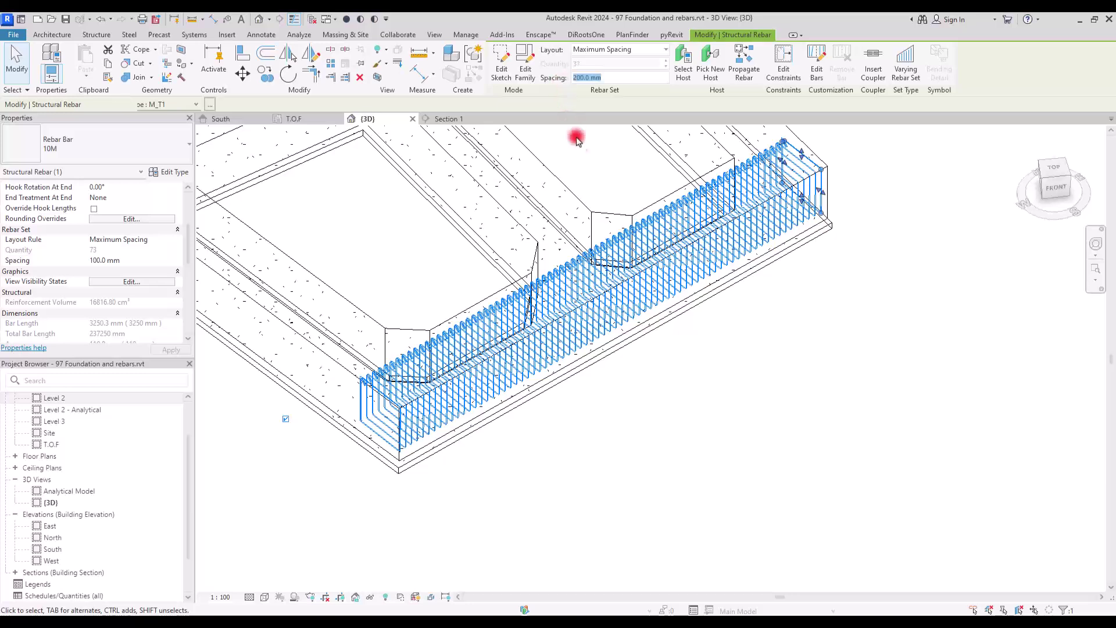
{"action": "key", "text": "Return"}
{"action": "key", "text": "Escape"}
{"action": "middle_click_drag", "start_coordinate": [637, 212], "coordinate": [593, 231], "text": "shift"}
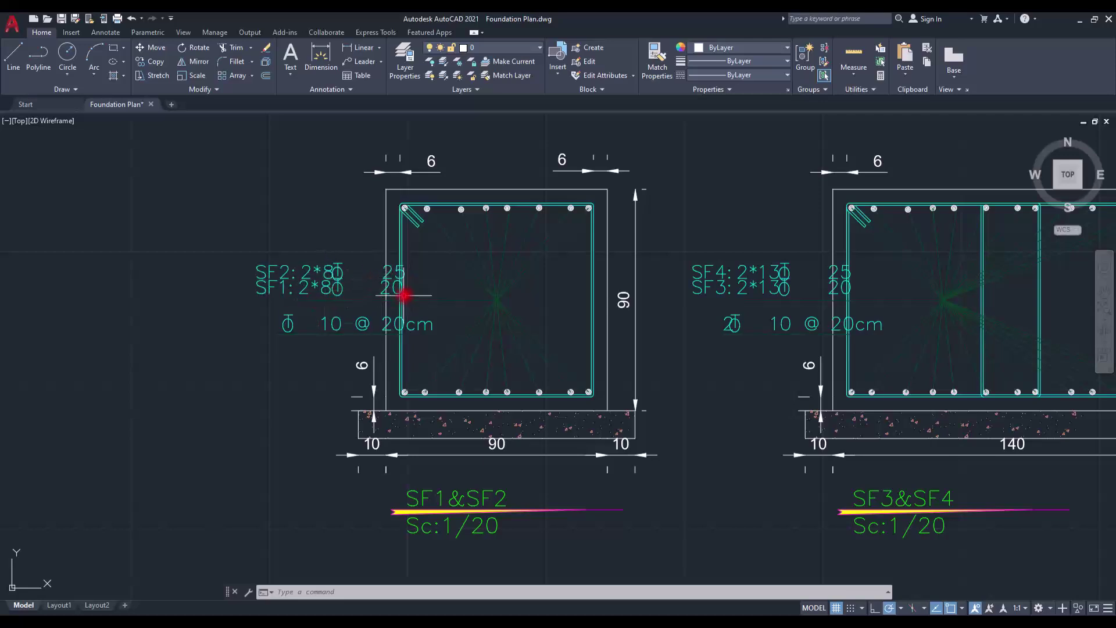
Return to Revit's Section 1 view and place an M_02 bar perpendicular to cover, under the stirrup's top leg beside its hooks.
{"action": "left_click", "coordinate": [1081, 19]}
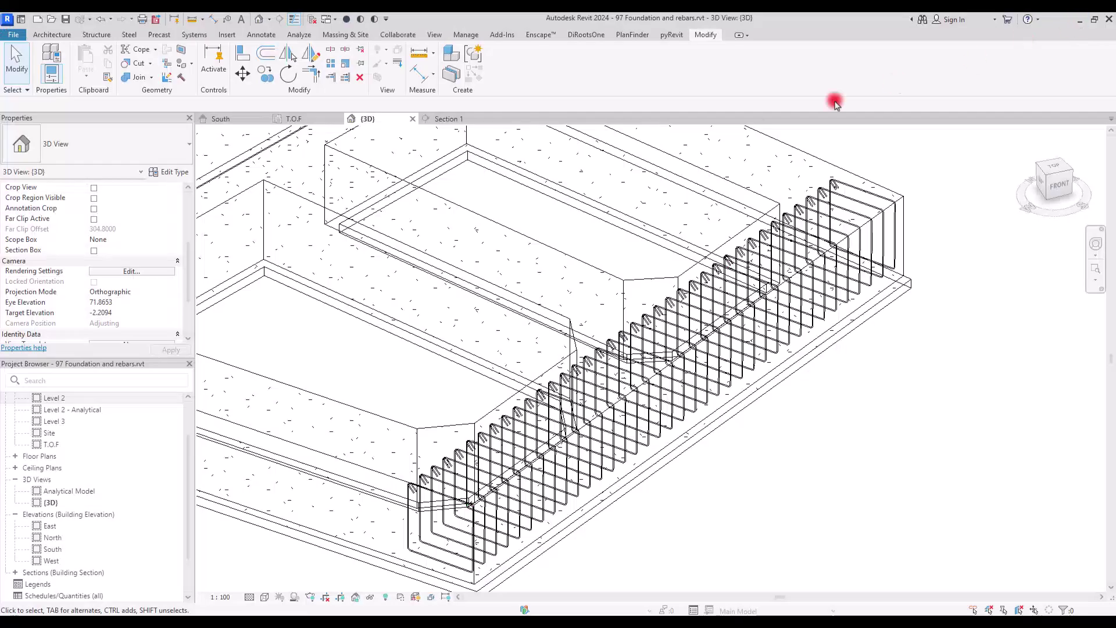
{"action": "left_click", "coordinate": [458, 120]}
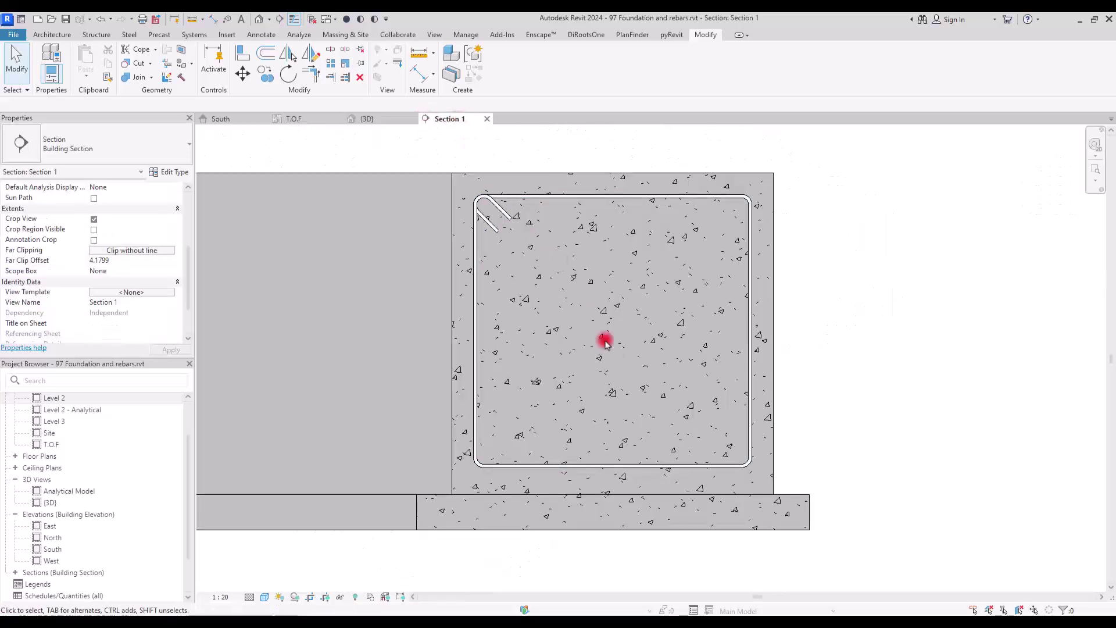
{"action": "left_click", "coordinate": [596, 175]}
{"action": "left_click", "coordinate": [531, 68]}
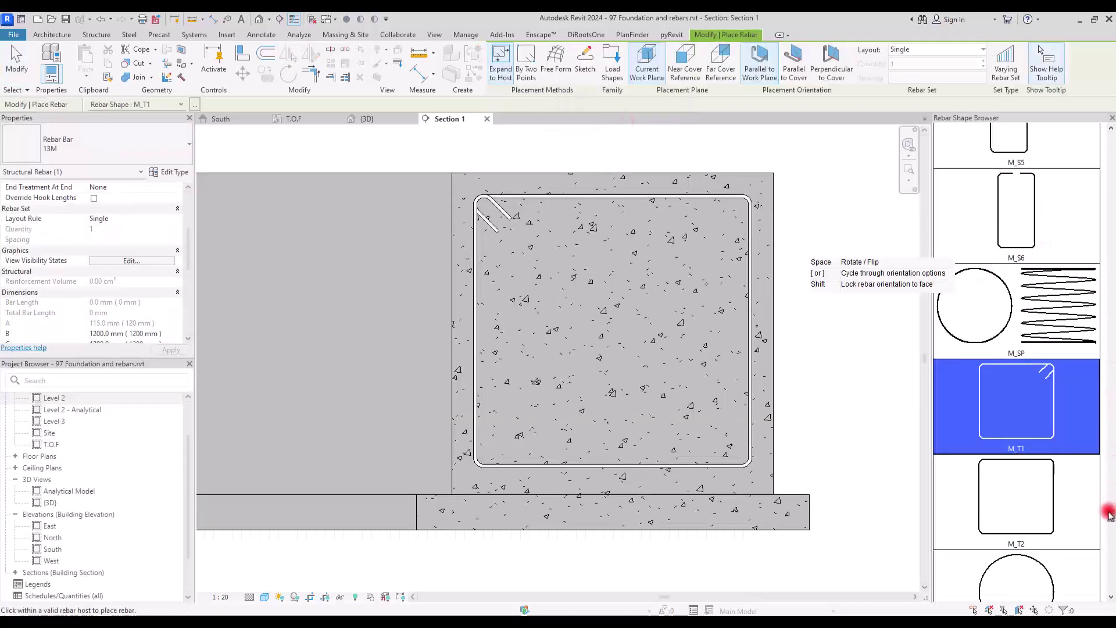
{"action": "left_click_drag", "start_coordinate": [1111, 514], "coordinate": [1111, 131]}
{"action": "left_click", "coordinate": [954, 356]}
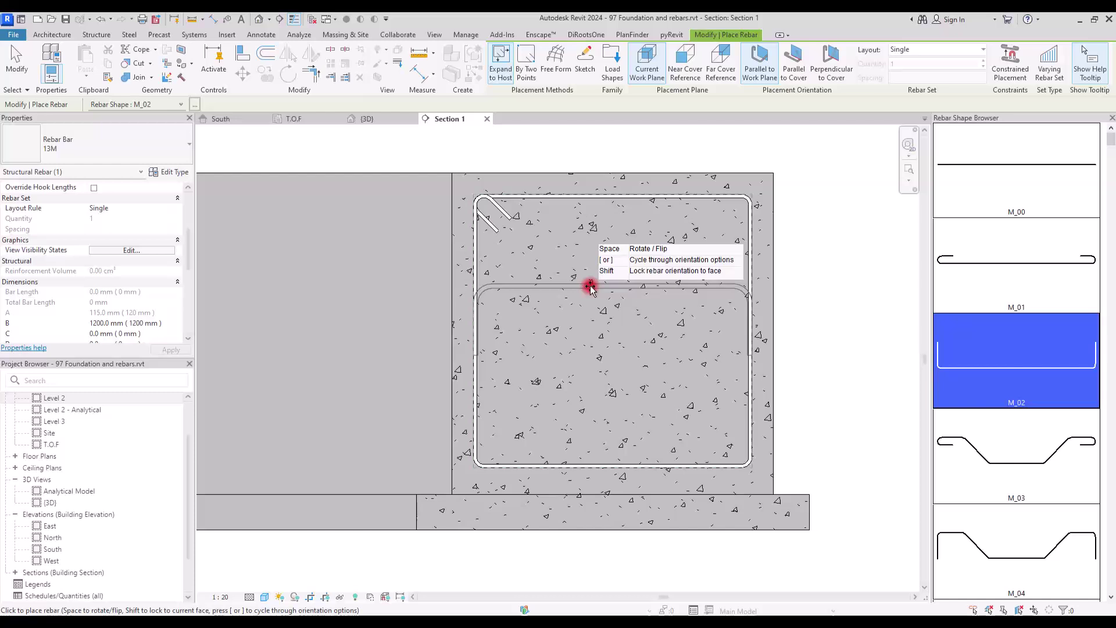
{"action": "left_click", "coordinate": [794, 64]}
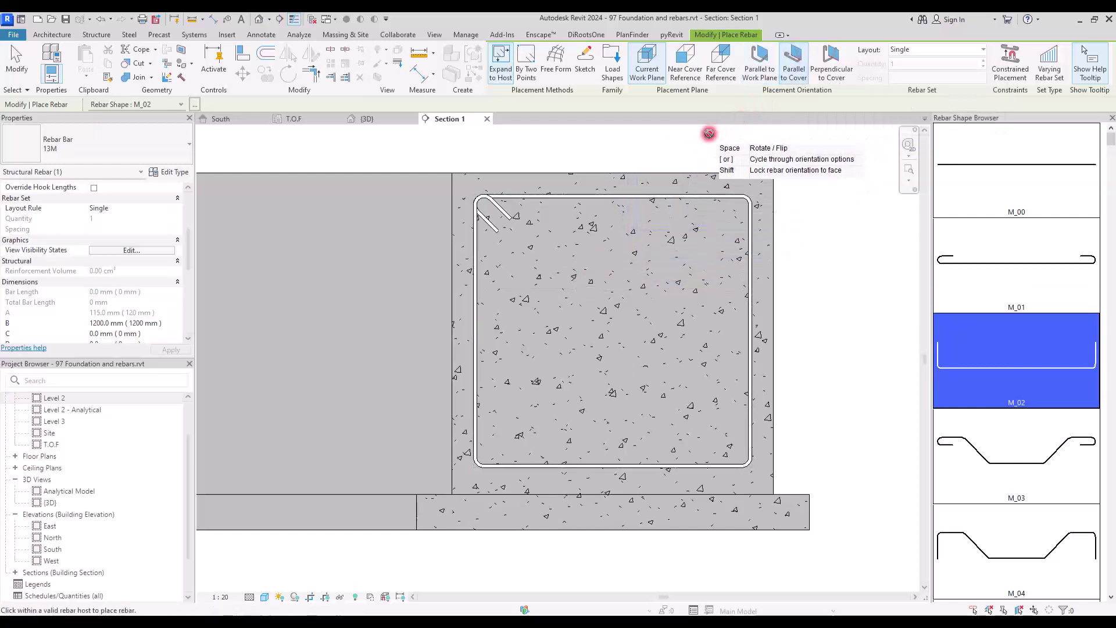
{"action": "left_click", "coordinate": [818, 76]}
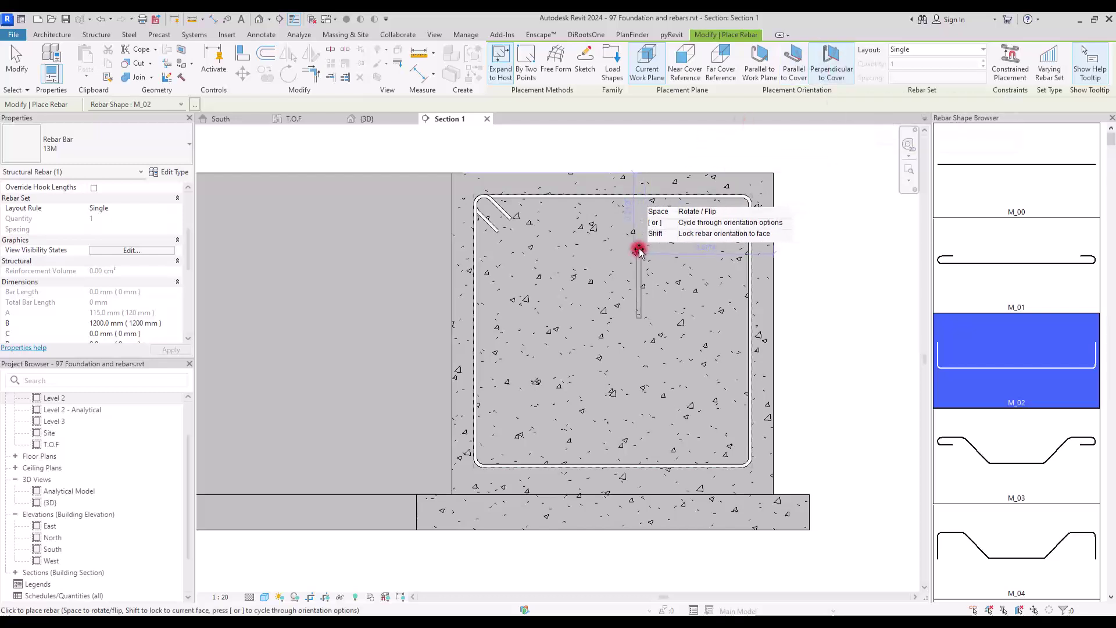
{"action": "left_click", "coordinate": [508, 203]}
{"action": "key", "text": "Escape"}
{"action": "left_click", "coordinate": [382, 132]}
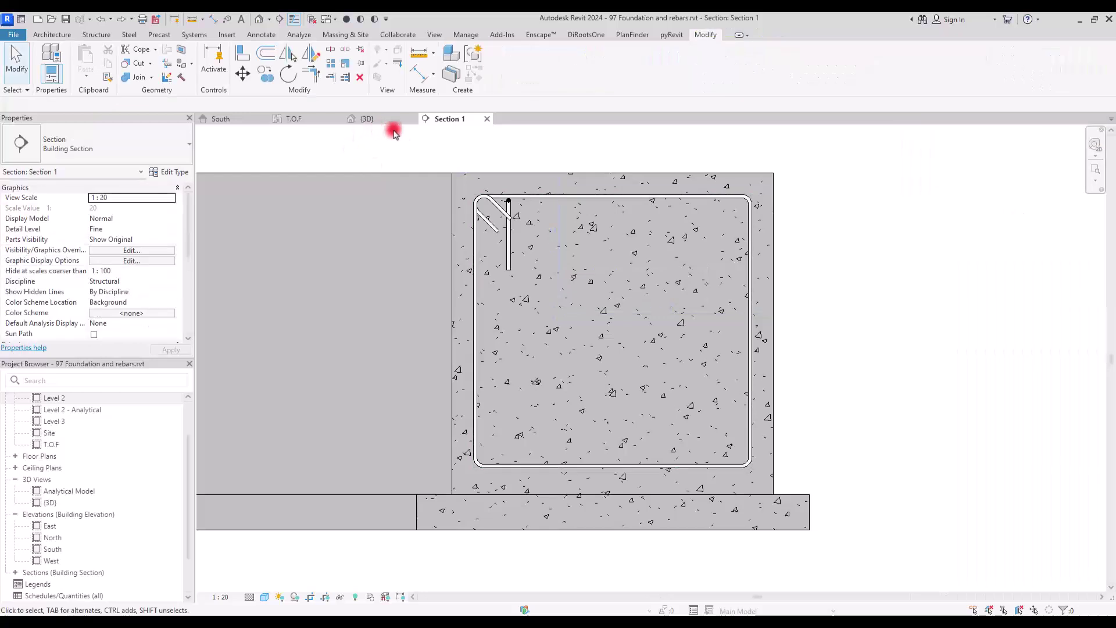
Duplicate the M_02 bar's 13M type as 20M, update its model bar diameter and apply the new type.
{"action": "left_click", "coordinate": [507, 249]}
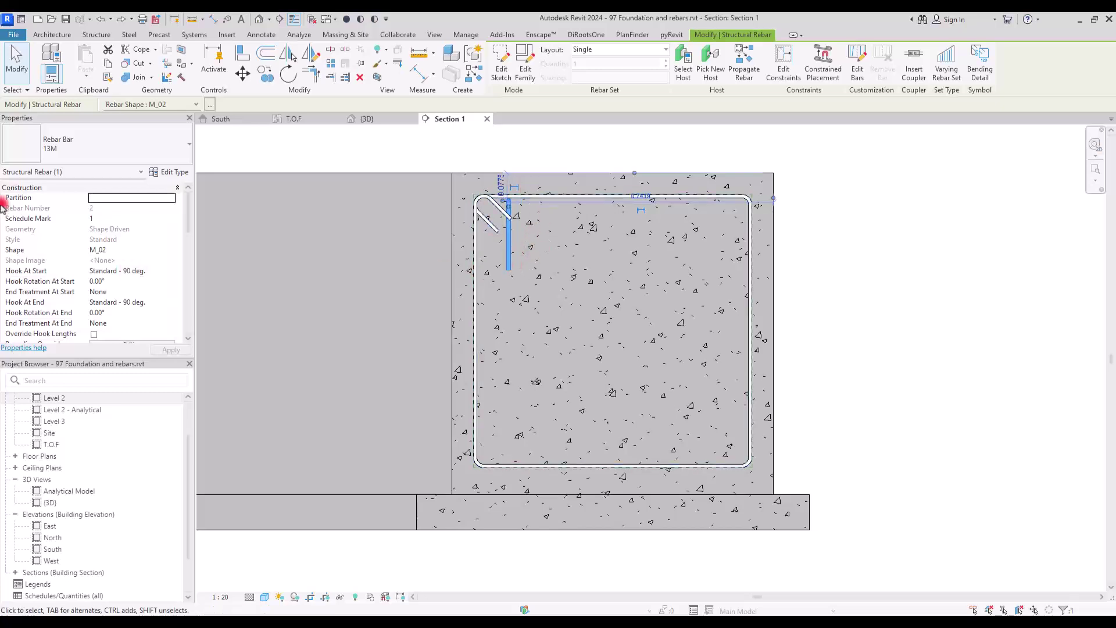
{"action": "left_click", "coordinate": [95, 146]}
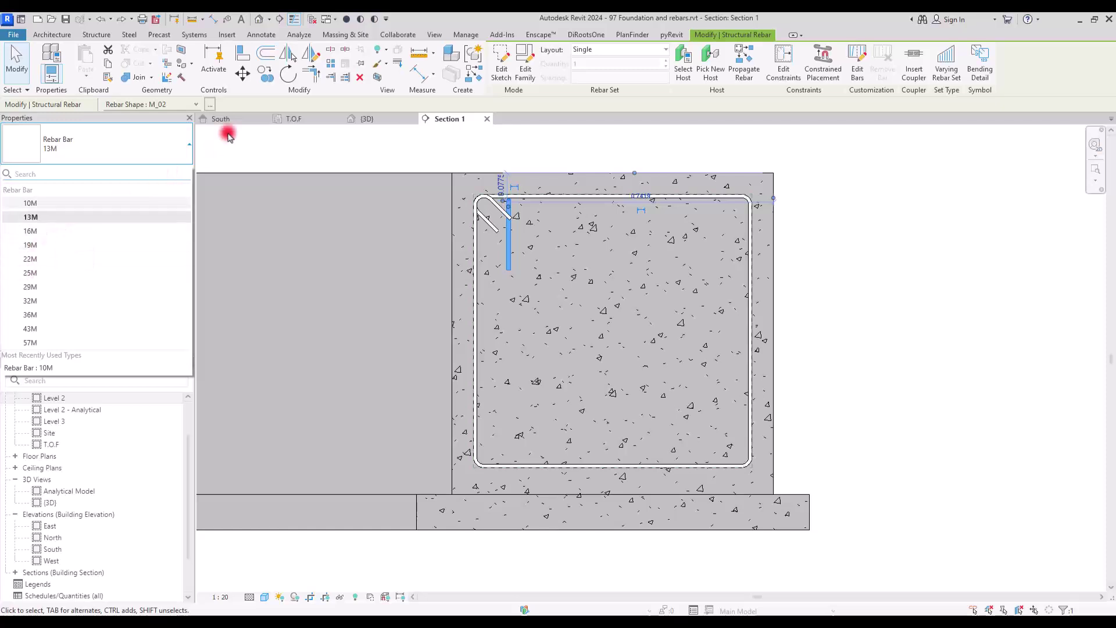
{"action": "left_click", "coordinate": [245, 108]}
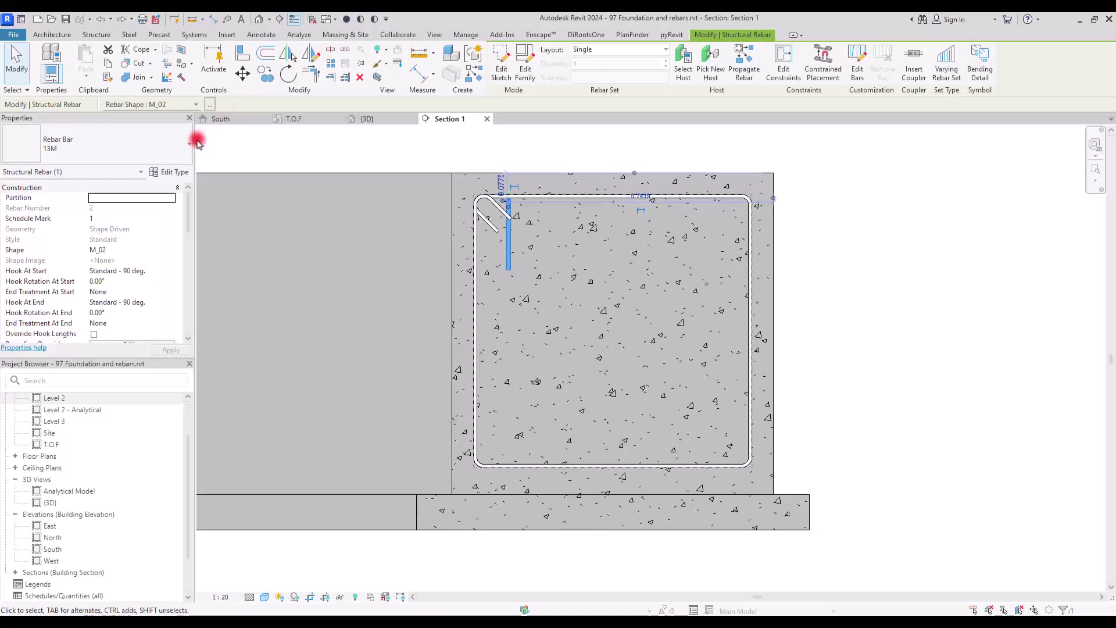
{"action": "left_click", "coordinate": [166, 174]}
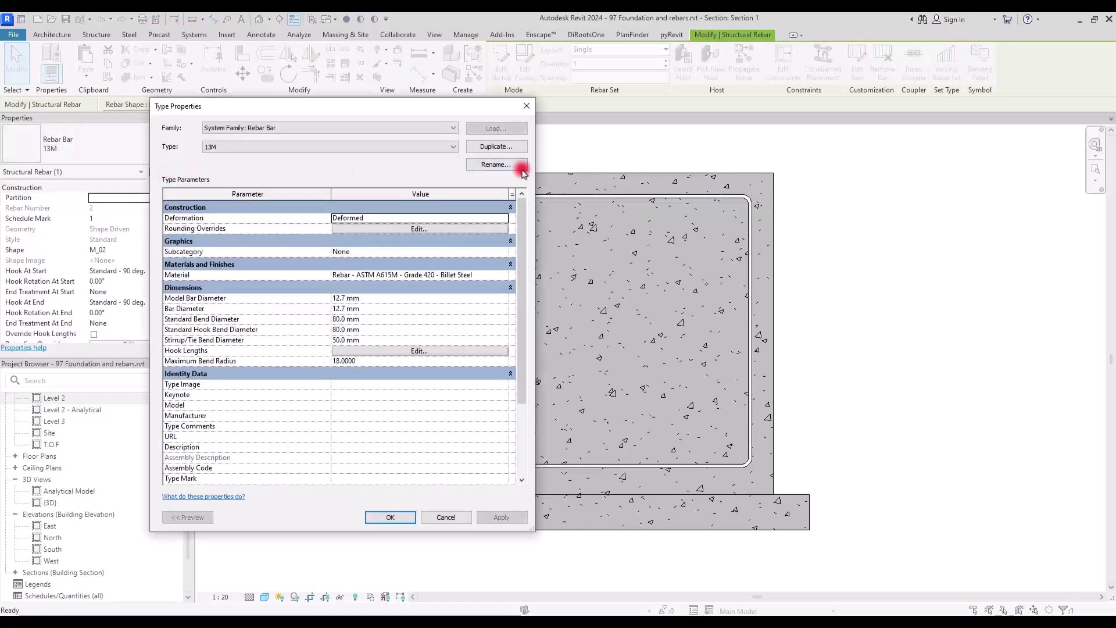
{"action": "left_click", "coordinate": [494, 147]}
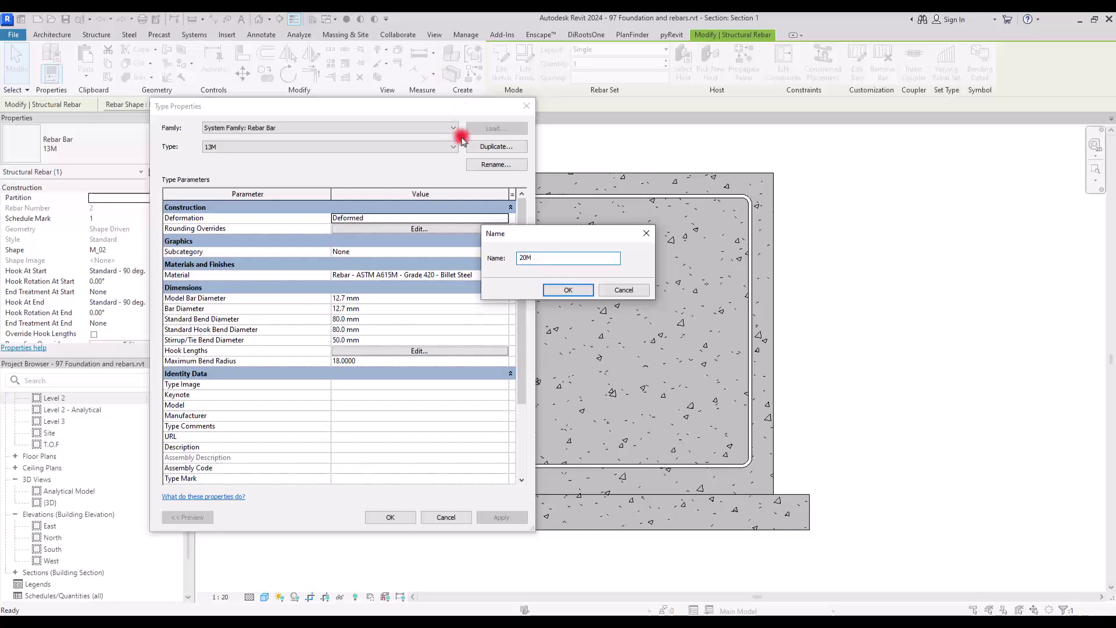
{"action": "left_click", "coordinate": [565, 289]}
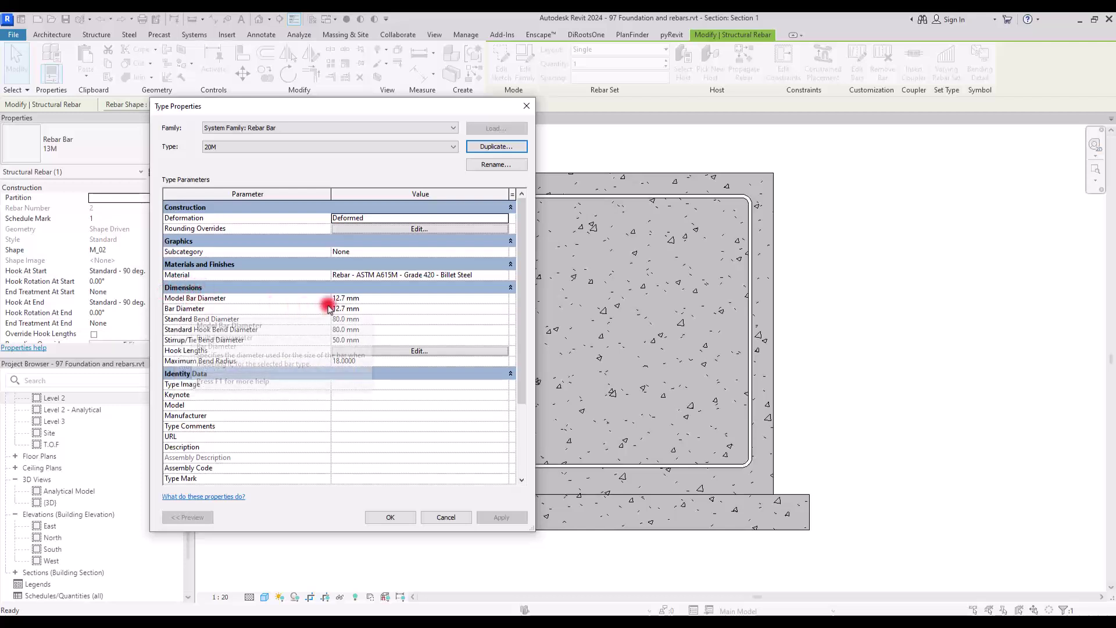
{"action": "left_click", "coordinate": [344, 298]}
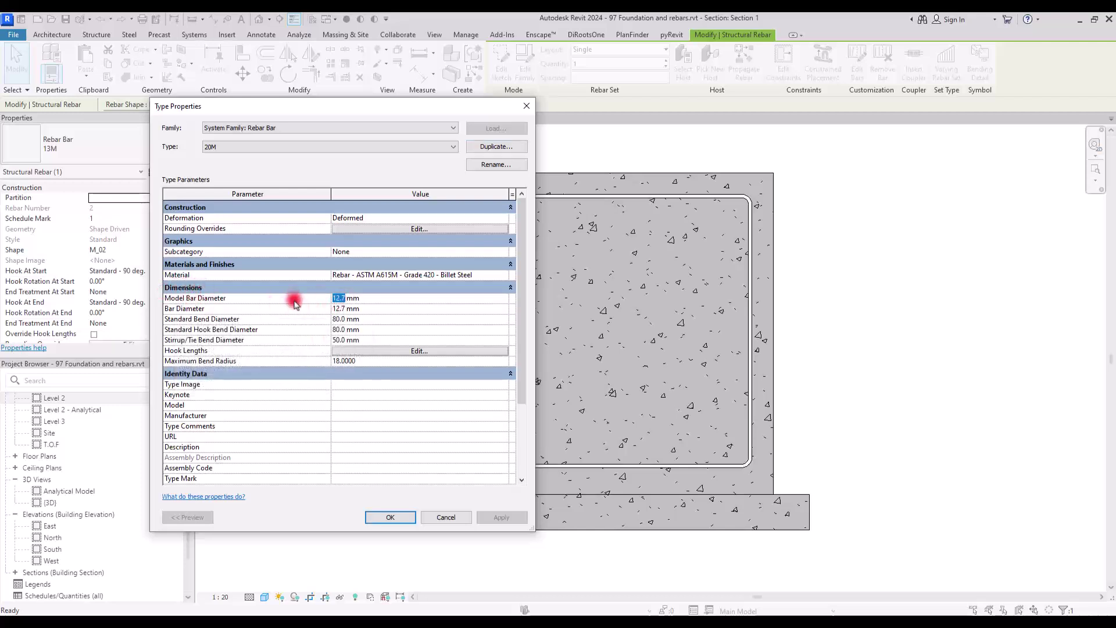
{"action": "left_click", "coordinate": [374, 518]}
{"action": "left_click", "coordinate": [420, 136]}
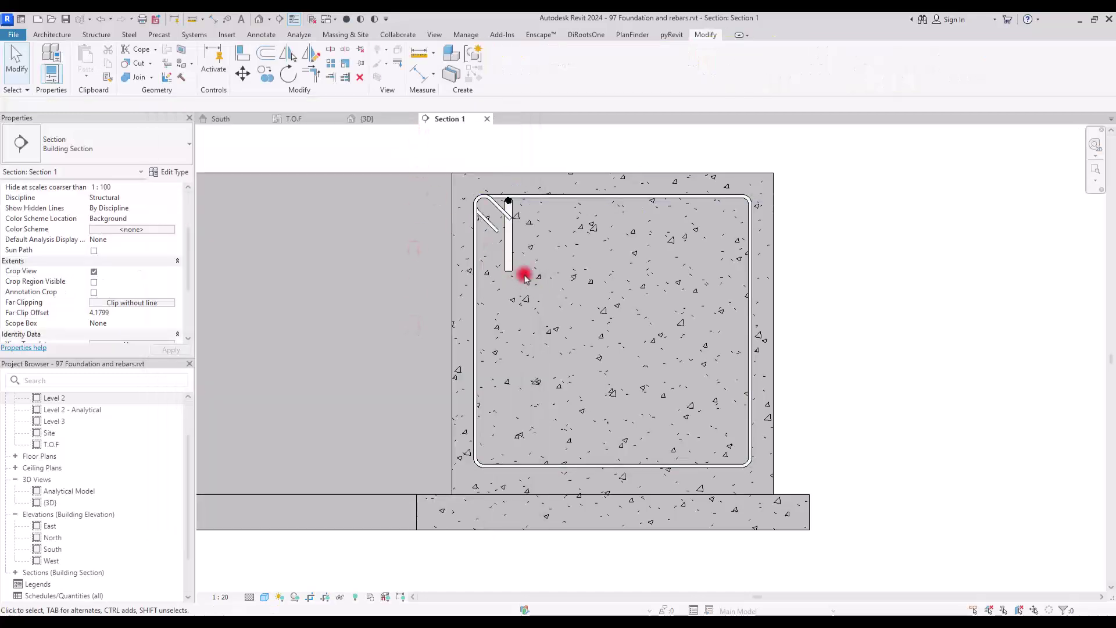
Move the 20M bar into the stirrup's hooked corner and set its layout to Fixed Number with a quantity of 9.
{"action": "left_click", "coordinate": [510, 241]}
{"action": "left_click_drag", "start_coordinate": [510, 237], "coordinate": [483, 239]}
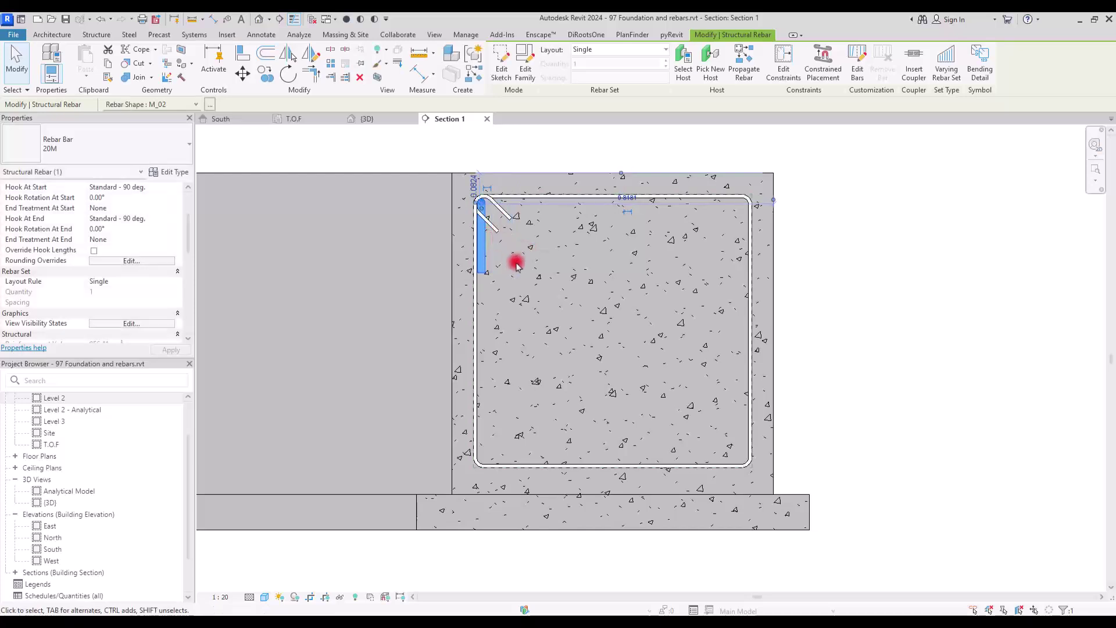
{"action": "left_click", "coordinate": [602, 51]}
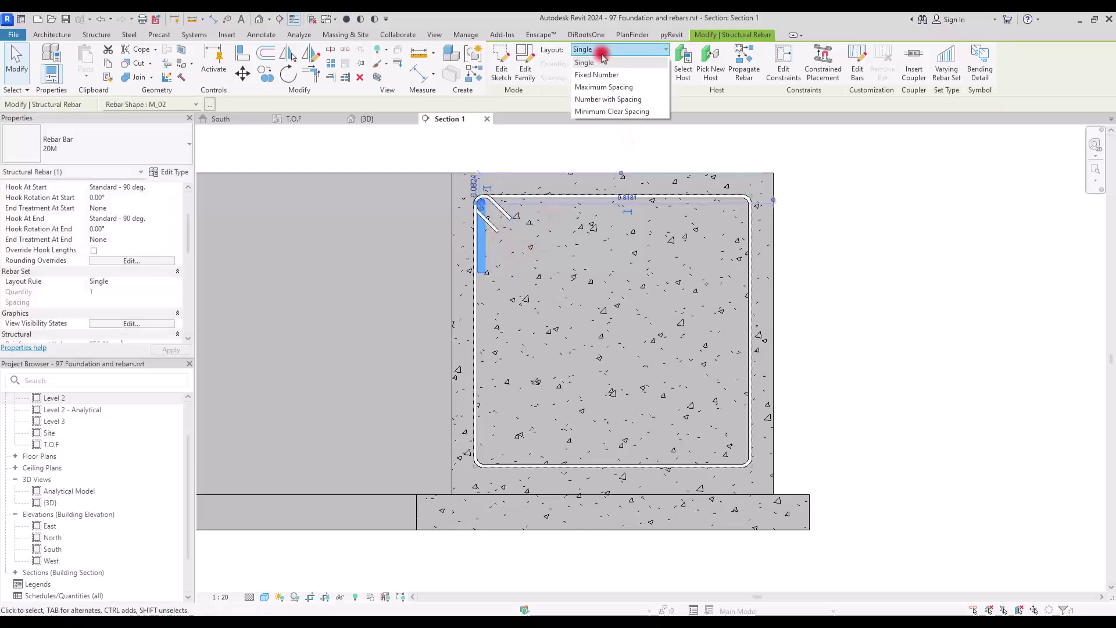
{"action": "left_click", "coordinate": [602, 75]}
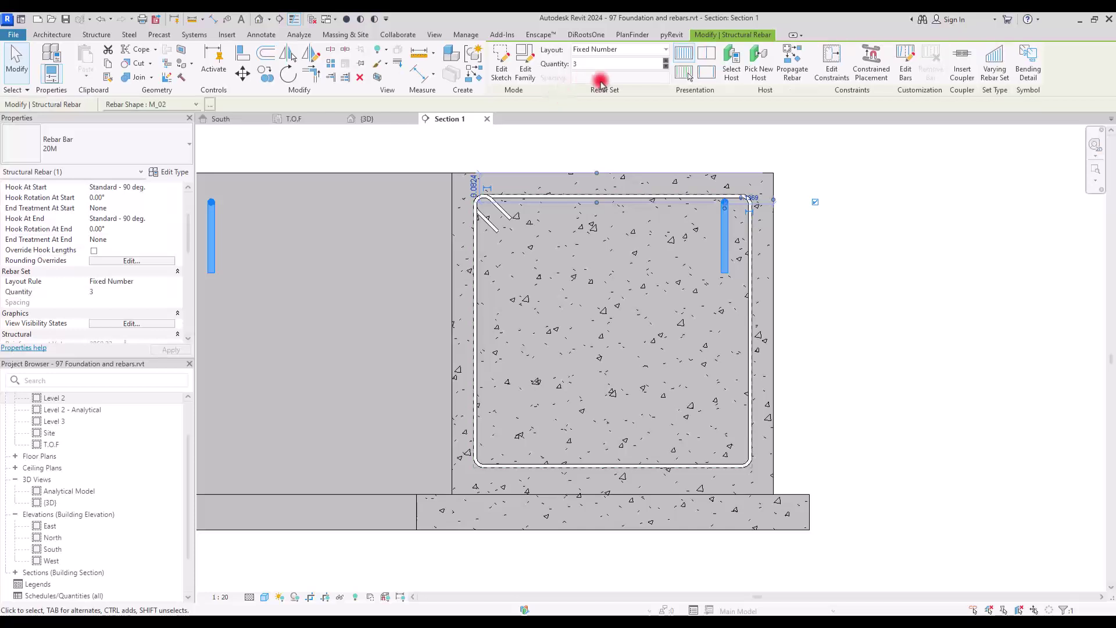
{"action": "left_click", "coordinate": [666, 61]}
{"action": "left_click", "coordinate": [667, 62]}
{"action": "left_click", "coordinate": [667, 62]}
{"action": "left_click", "coordinate": [666, 61]}
{"action": "left_click", "coordinate": [666, 62]}
{"action": "left_click", "coordinate": [666, 61]}
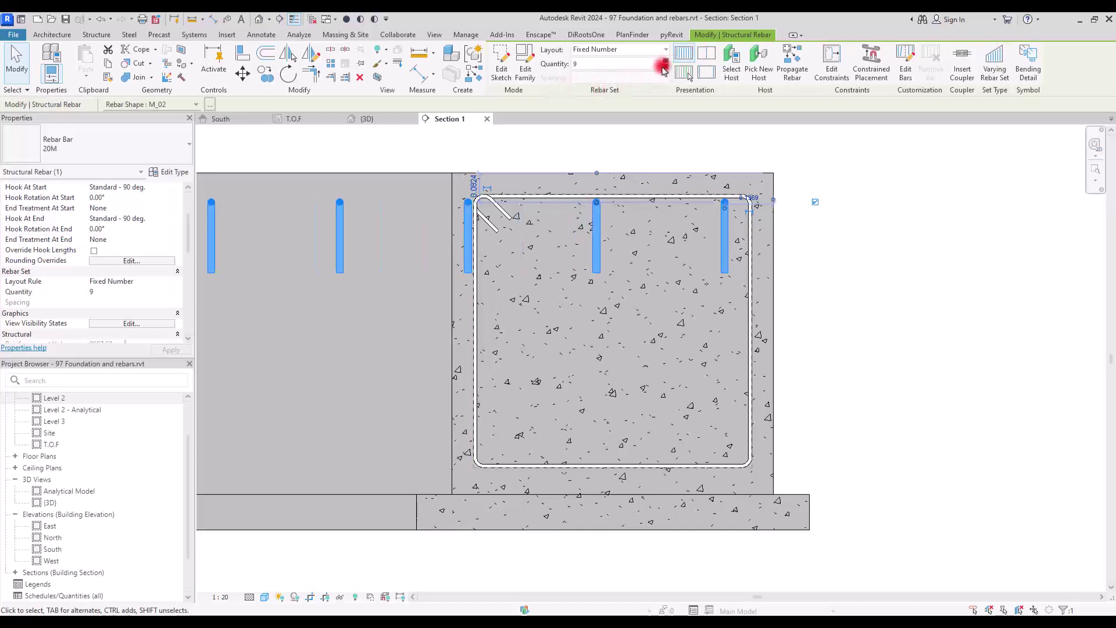
{"action": "left_click", "coordinate": [885, 270]}
Stretch the 20M bar set so its outermost bars sit against the inner faces of the stirrup's two vertical legs.
{"action": "middle_click_drag", "start_coordinate": [545, 230], "coordinate": [605, 236]}
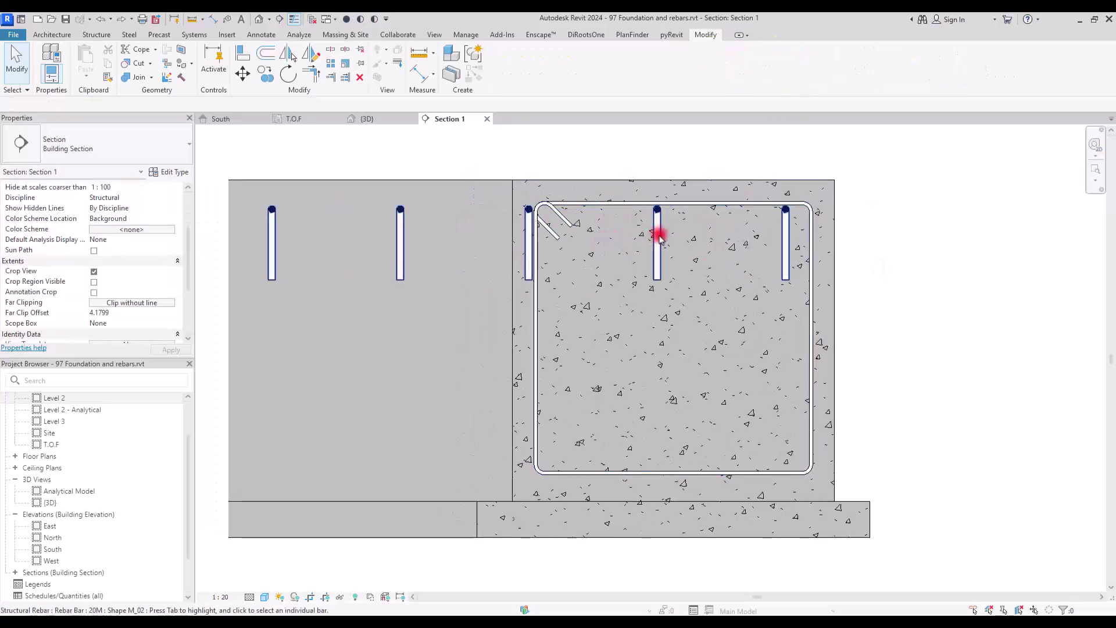
{"action": "left_click", "coordinate": [670, 236]}
{"action": "scroll", "coordinate": [803, 229], "scroll_direction": "down", "scroll_amount": 4}
{"action": "left_click_drag", "start_coordinate": [605, 244], "coordinate": [678, 242]}
{"action": "scroll", "coordinate": [742, 222], "scroll_direction": "up", "scroll_amount": 4}
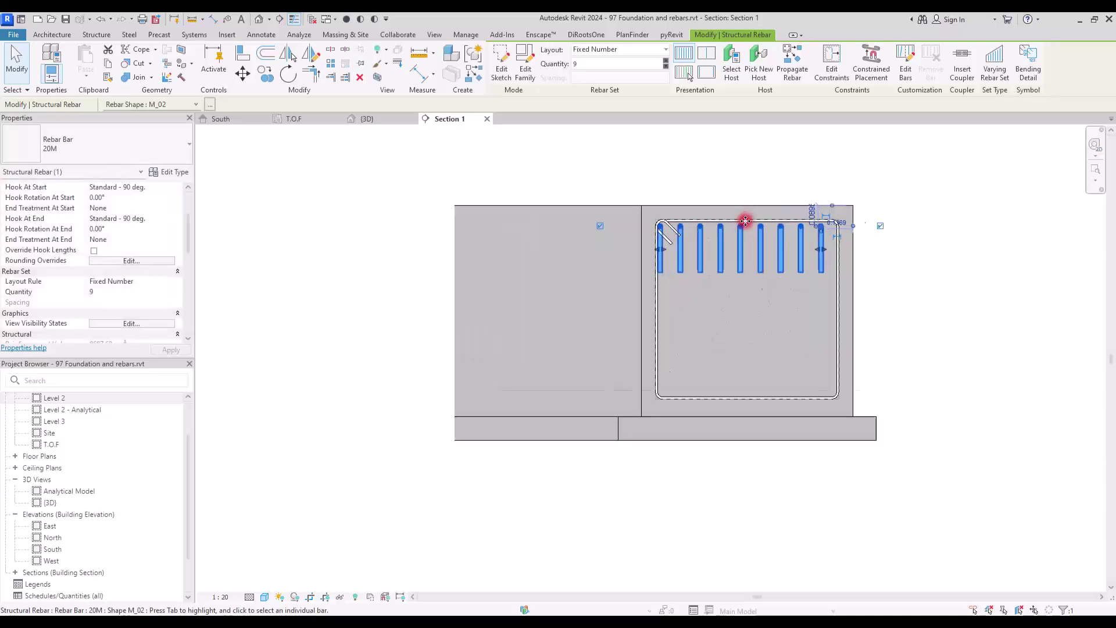
{"action": "scroll", "coordinate": [730, 237], "scroll_direction": "up", "scroll_amount": 1}
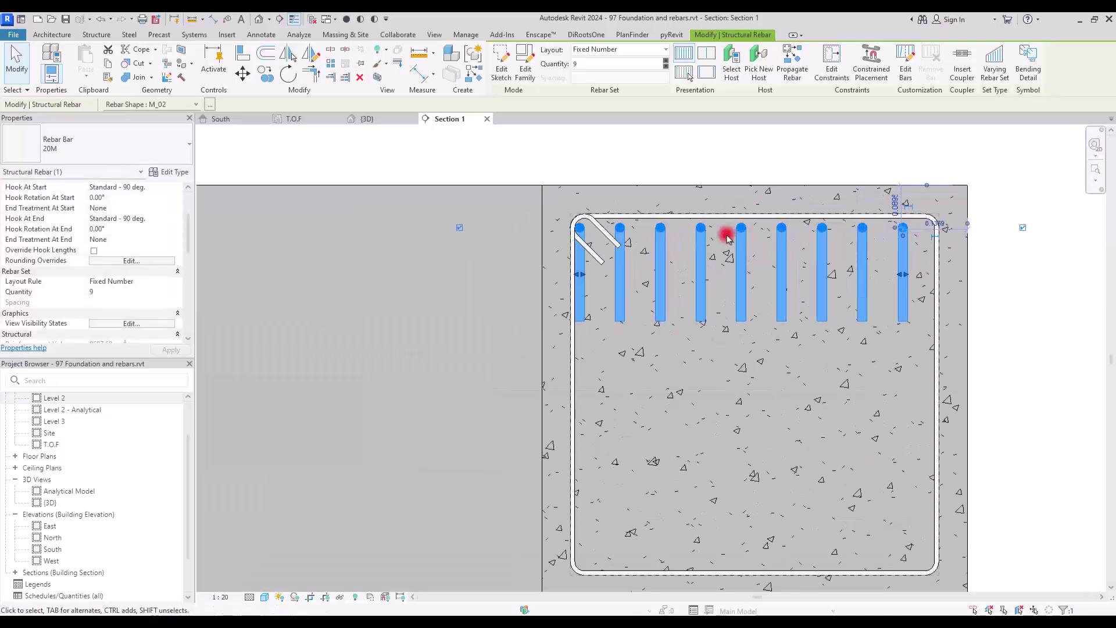
{"action": "left_click_drag", "start_coordinate": [903, 272], "coordinate": [927, 267]}
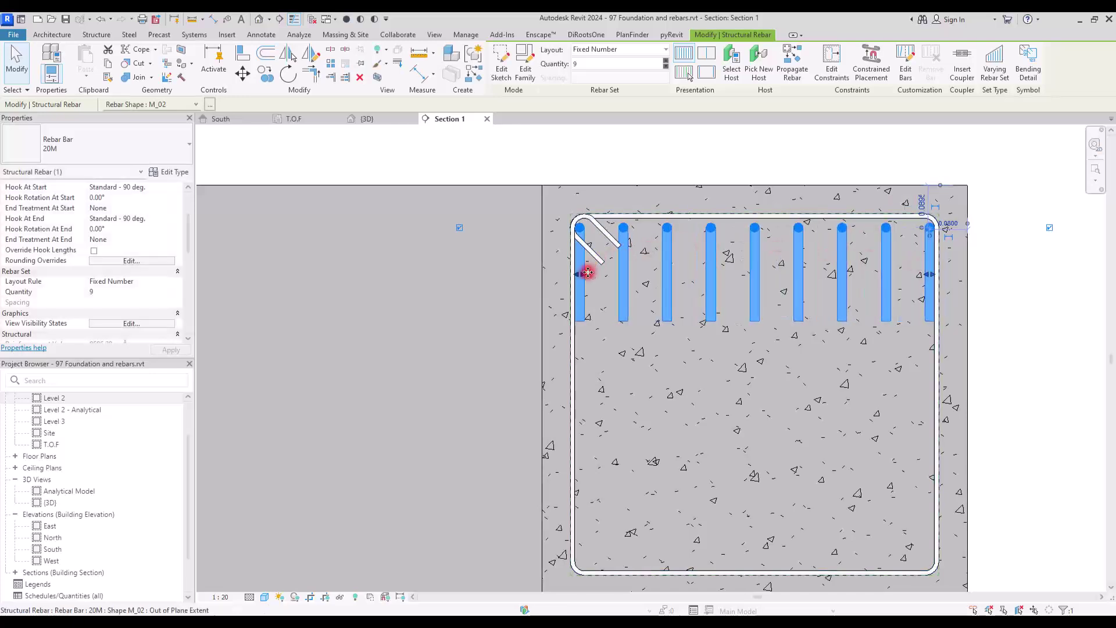
{"action": "key", "text": "Escape"}
Mirror a copy of the top bar set to the stirrup's bottom about a drawn horizontal axis at the footing's mid-height.
{"action": "scroll", "coordinate": [611, 239], "scroll_direction": "down", "scroll_amount": 1}
{"action": "left_click", "coordinate": [589, 230]}
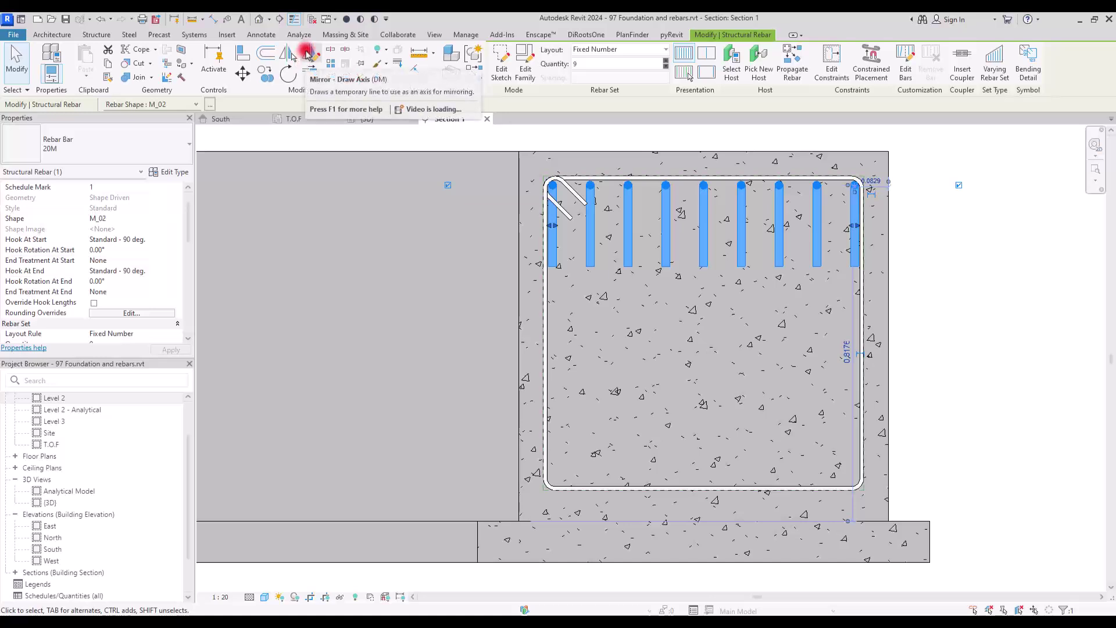
{"action": "left_click", "coordinate": [307, 54]}
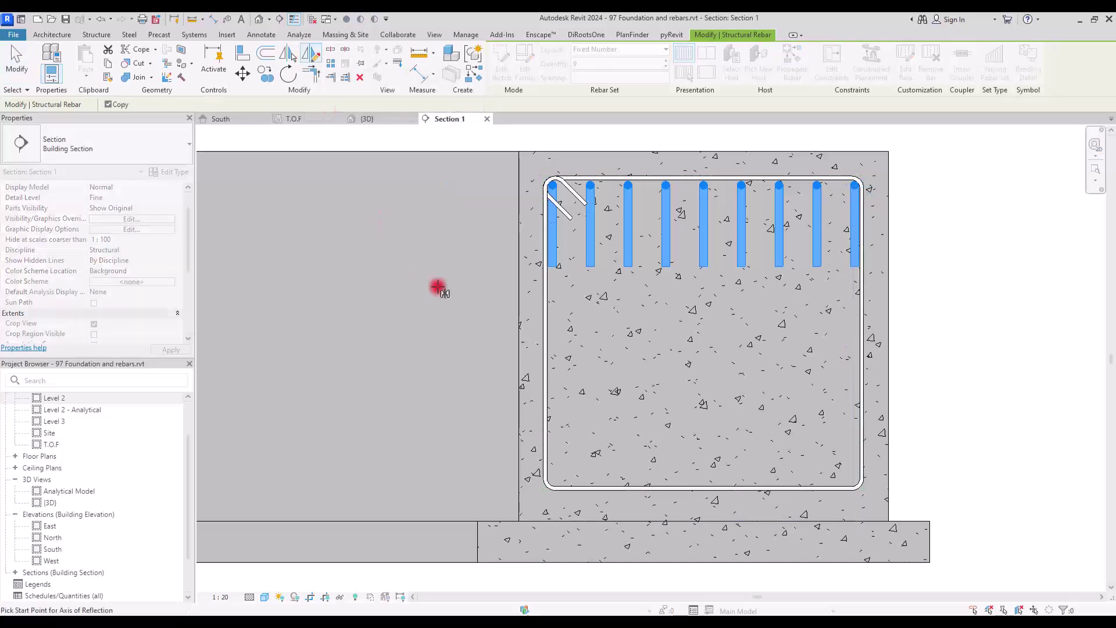
{"action": "left_click", "coordinate": [517, 336]}
{"action": "left_click", "coordinate": [399, 335]}
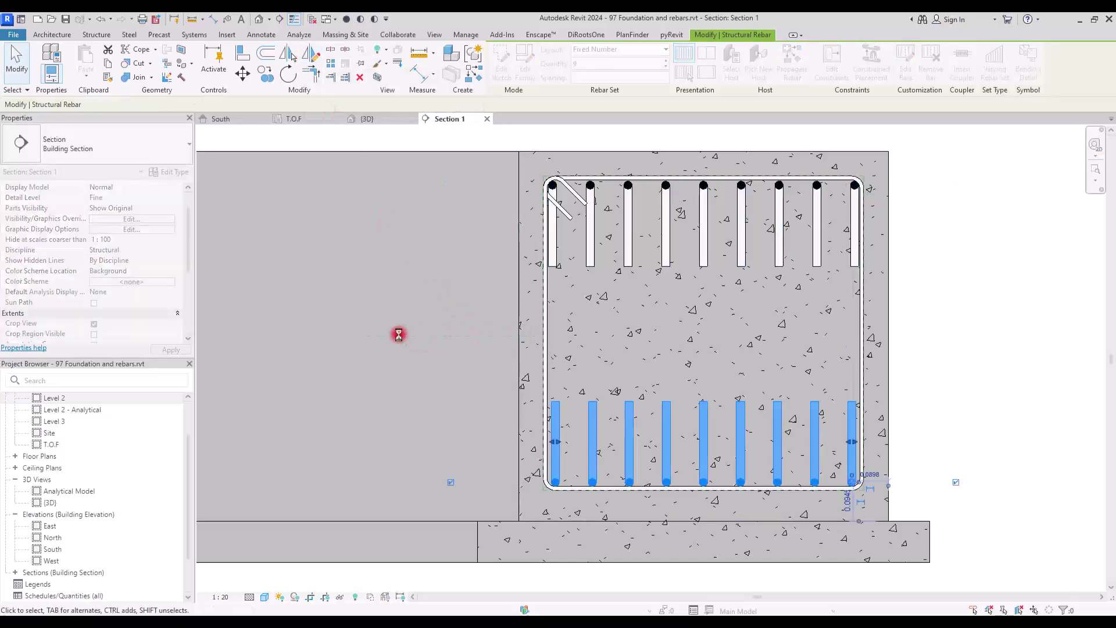
{"action": "key", "text": "Escape"}
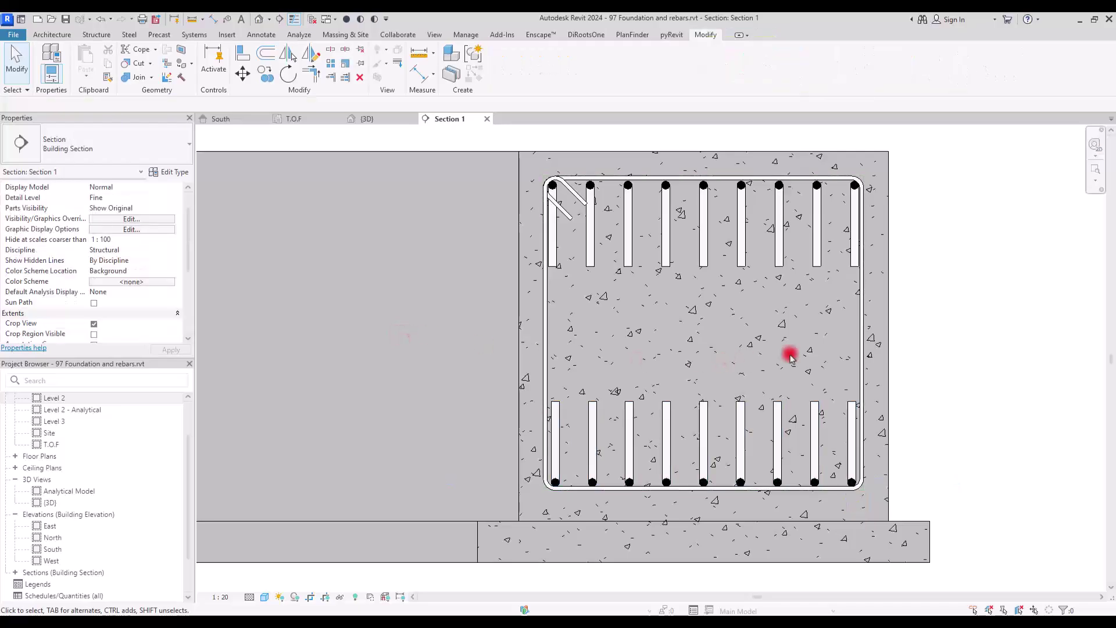
In the 3D view, examine the top and bottom longitudinal bars inside the stirrups at the southernmost footing's end.
{"action": "left_click", "coordinate": [372, 119]}
{"action": "scroll", "coordinate": [737, 416], "scroll_direction": "up", "scroll_amount": 3}
{"action": "middle_click_drag", "start_coordinate": [738, 417], "coordinate": [661, 259], "text": "shift"}
{"action": "scroll", "coordinate": [661, 260], "scroll_direction": "down", "scroll_amount": 2}
{"action": "middle_click_drag", "start_coordinate": [612, 501], "coordinate": [710, 378], "text": "shift"}
{"action": "scroll", "coordinate": [491, 456], "scroll_direction": "up", "scroll_amount": 3}
{"action": "scroll", "coordinate": [364, 424], "scroll_direction": "up", "scroll_amount": 2}
{"action": "middle_click_drag", "start_coordinate": [364, 424], "coordinate": [362, 356]}
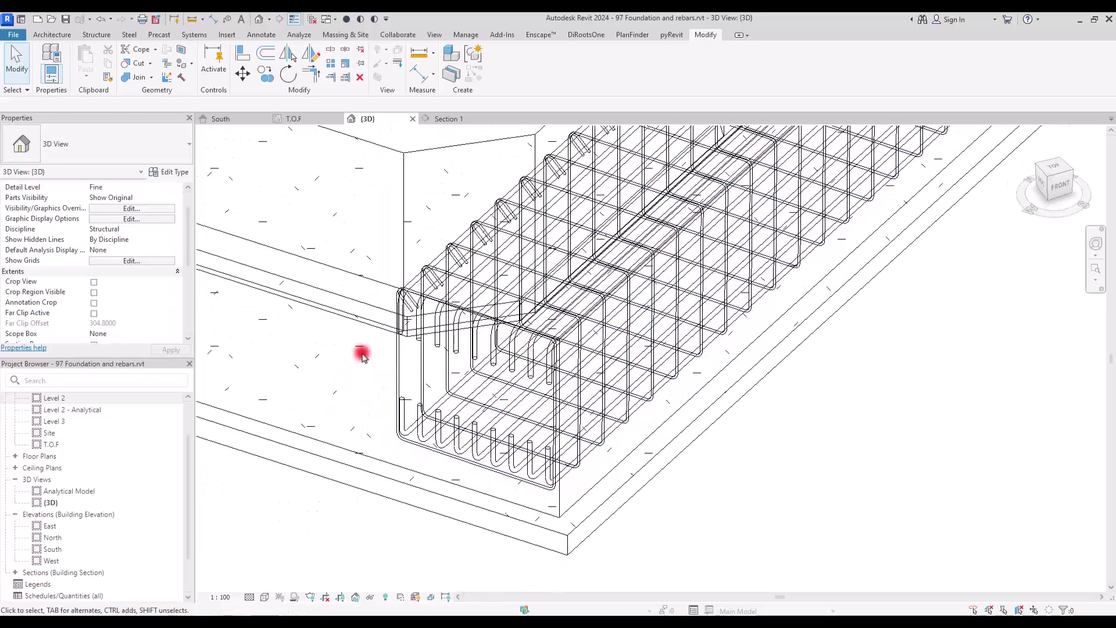
Switch the 3D view from Wireframe to a solid-surface style and make the stirrups and both bar sets unobscured in {3D}.
{"action": "left_click", "coordinate": [264, 597]}
{"action": "left_click", "coordinate": [286, 561]}
{"action": "scroll", "coordinate": [411, 523], "scroll_direction": "down", "scroll_amount": 4}
{"action": "left_click_drag", "start_coordinate": [302, 157], "coordinate": [717, 559]}
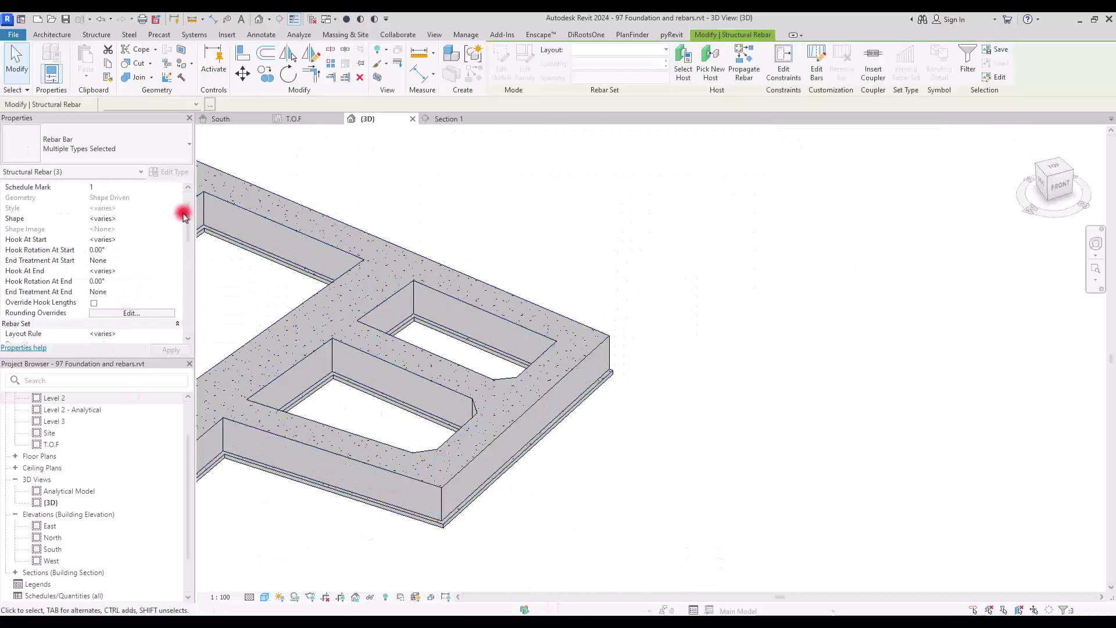
{"action": "left_click_drag", "start_coordinate": [187, 215], "coordinate": [189, 249]}
{"action": "left_click", "coordinate": [121, 233]}
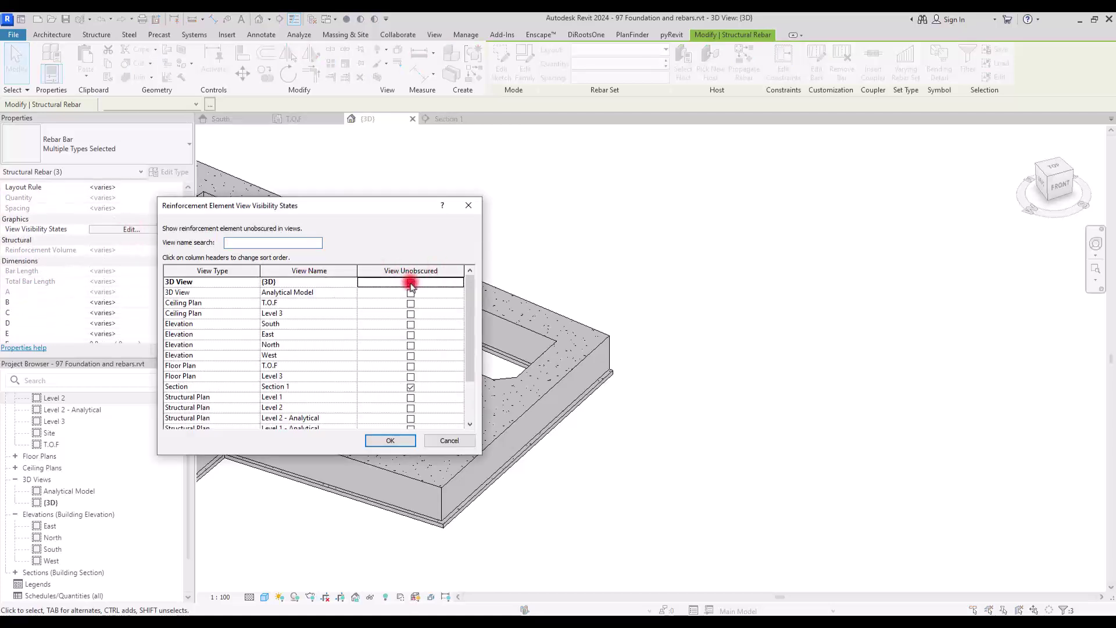
{"action": "left_click", "coordinate": [391, 441]}
{"action": "scroll", "coordinate": [523, 477], "scroll_direction": "up", "scroll_amount": 4}
{"action": "left_click", "coordinate": [500, 522]}
{"action": "scroll", "coordinate": [367, 460], "scroll_direction": "up", "scroll_amount": 6}
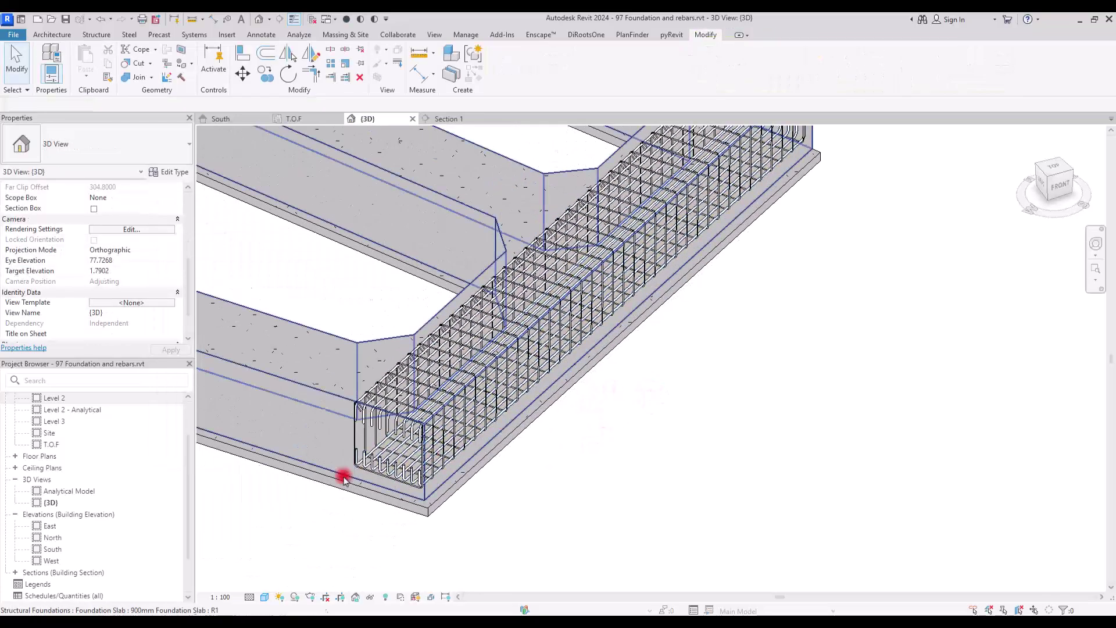
Open the material of the stirrups' 10M bar type and create a new material named Rebar 10.
{"action": "left_click", "coordinate": [375, 400]}
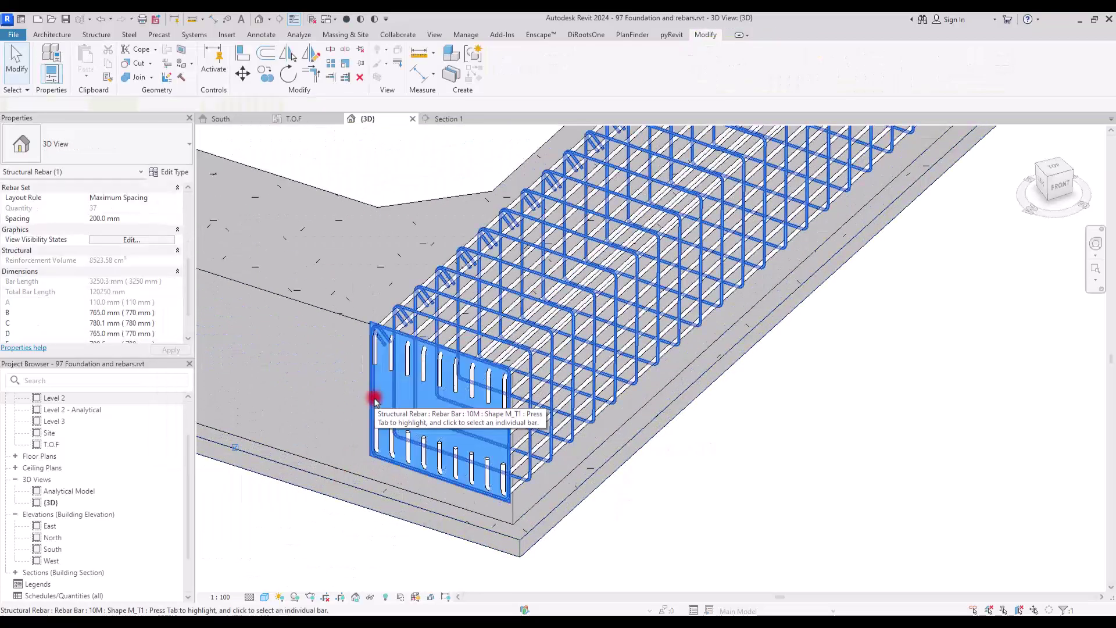
{"action": "left_click", "coordinate": [155, 173]}
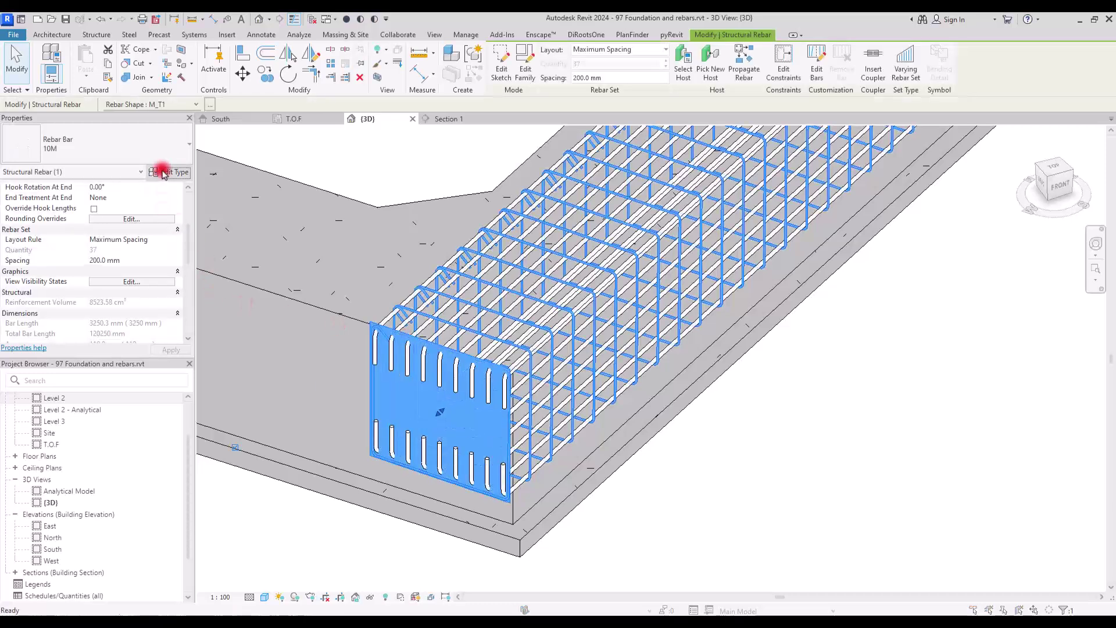
{"action": "left_click", "coordinate": [502, 276]}
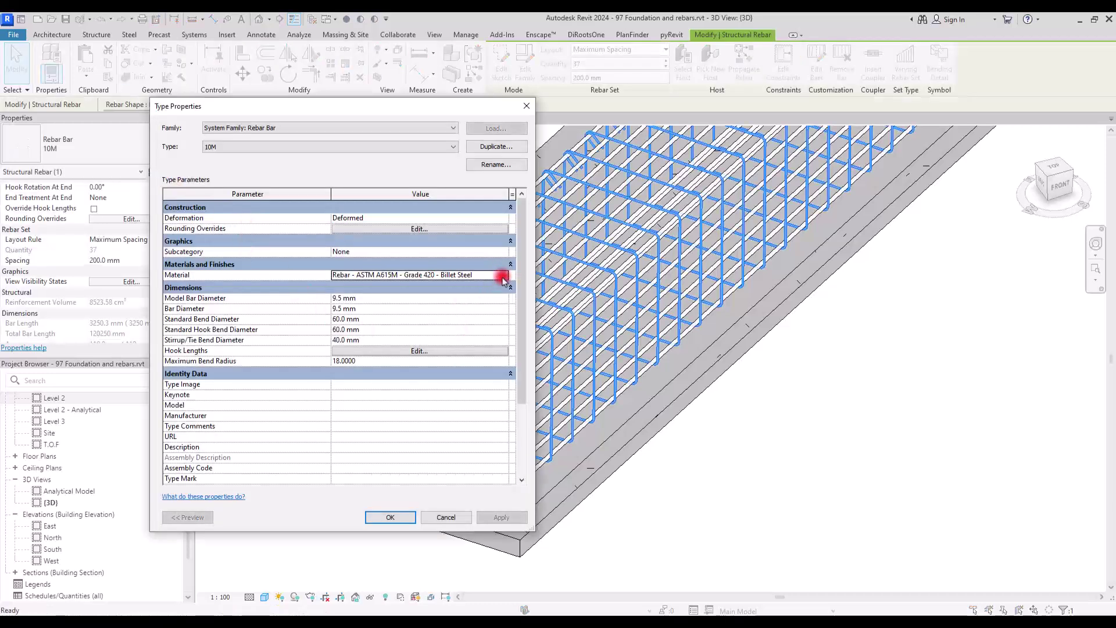
{"action": "left_click", "coordinate": [503, 276]}
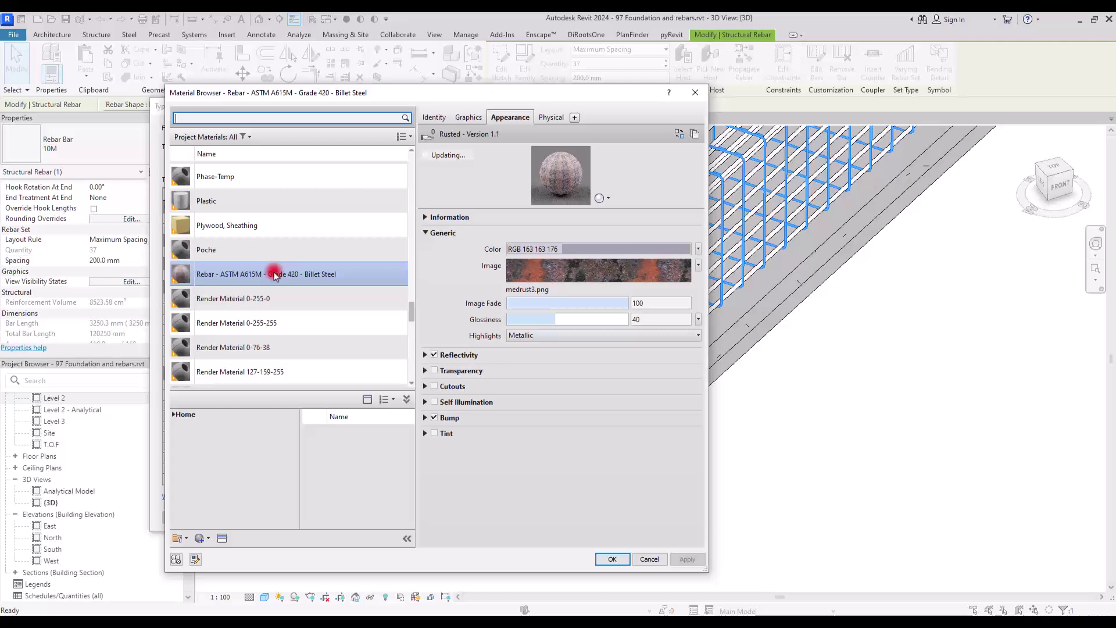
{"action": "left_click", "coordinate": [216, 538]}
{"action": "left_click", "coordinate": [221, 552]}
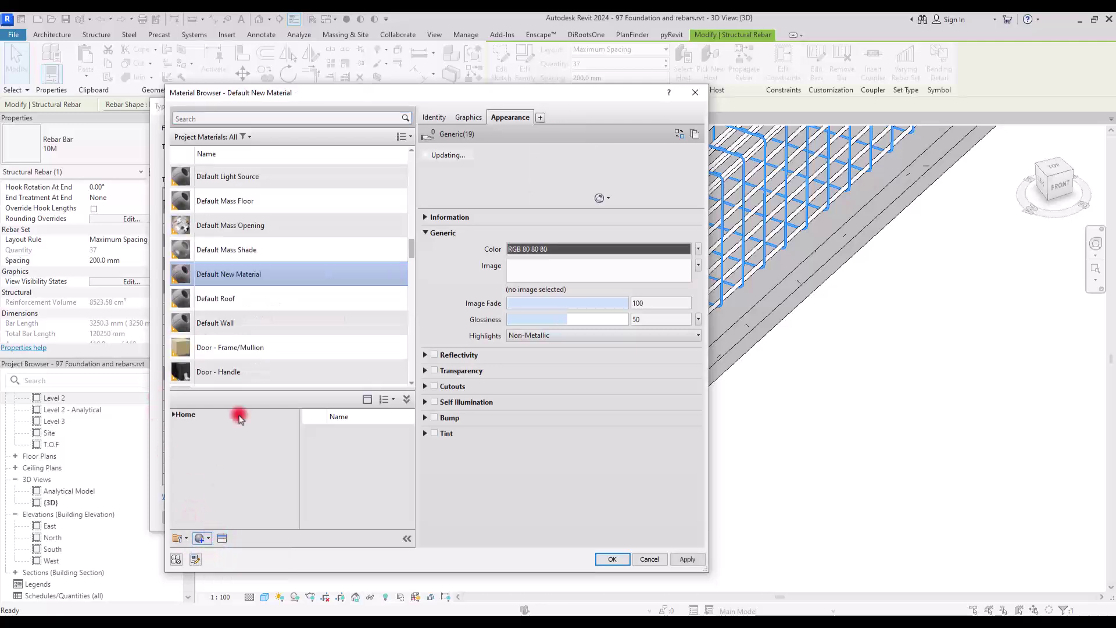
{"action": "right_click", "coordinate": [266, 273]}
{"action": "left_click", "coordinate": [285, 324]}
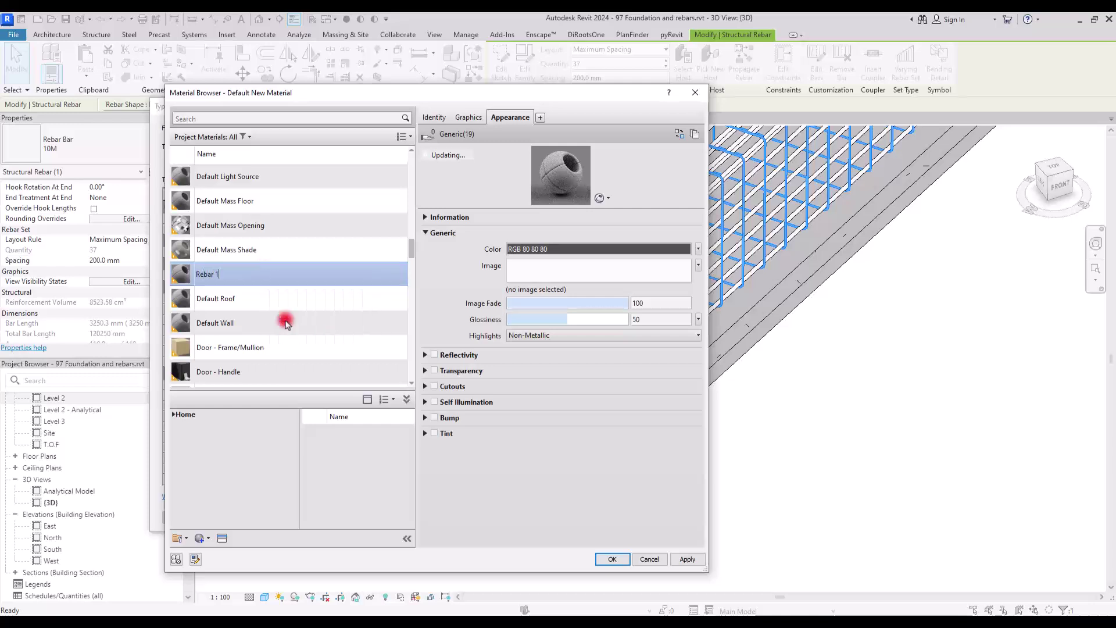
Set the shading color of Rebar 10 to red (255, 0, 0) and apply the material to the 10M type.
{"action": "left_click", "coordinate": [466, 118]}
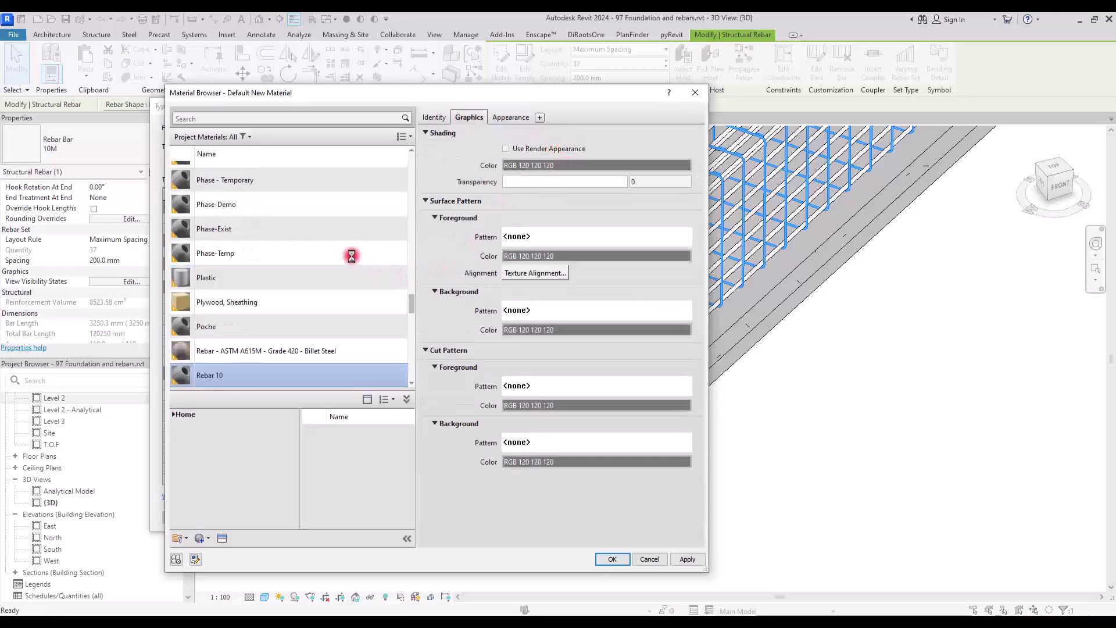
{"action": "left_click", "coordinate": [315, 262]}
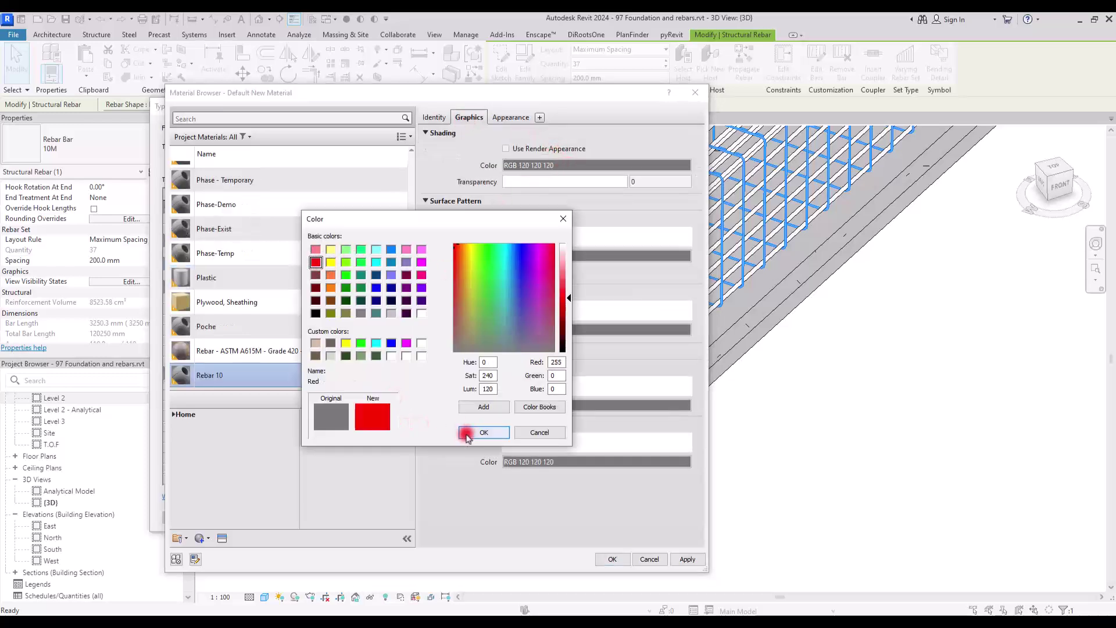
{"action": "left_click", "coordinate": [484, 432]}
{"action": "left_click", "coordinate": [609, 560]}
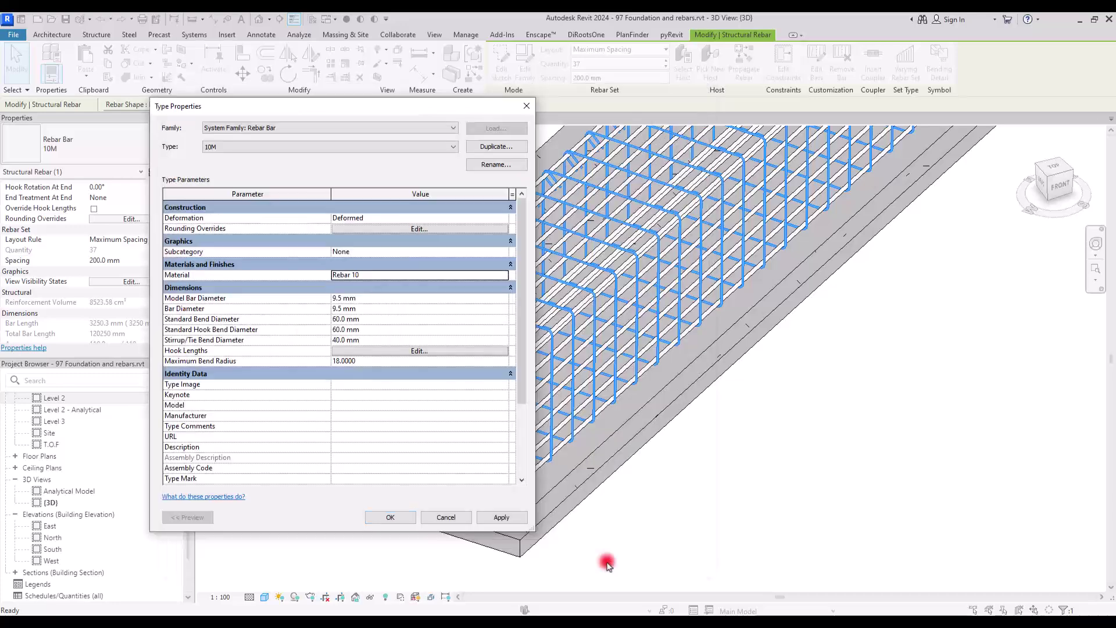
{"action": "key", "text": "Return"}
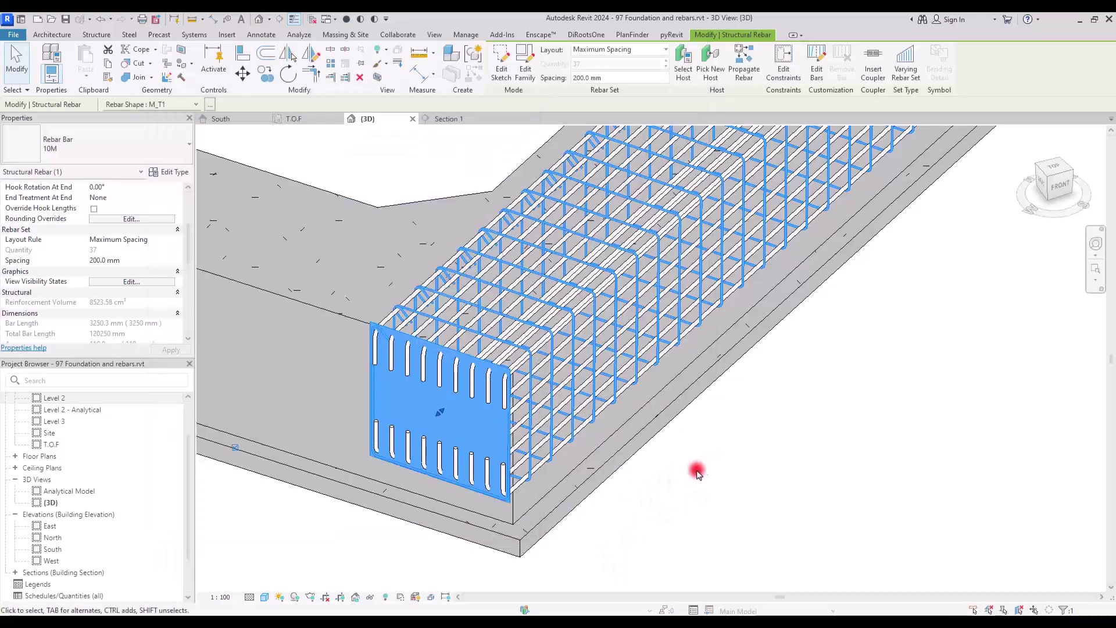
{"action": "left_click", "coordinate": [657, 496]}
Give the longitudinal 20M bars a green material and view the colored reinforcement along the footing.
{"action": "left_click", "coordinate": [407, 368]}
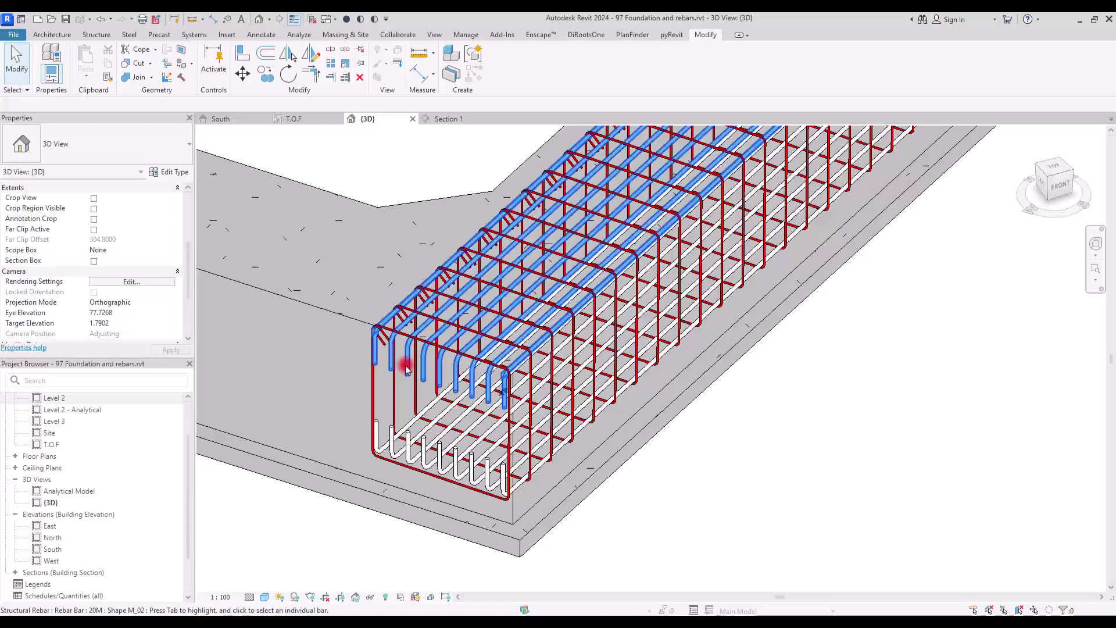
{"action": "key", "text": "Escape"}
{"action": "scroll", "coordinate": [412, 159], "scroll_direction": "down", "scroll_amount": 5}
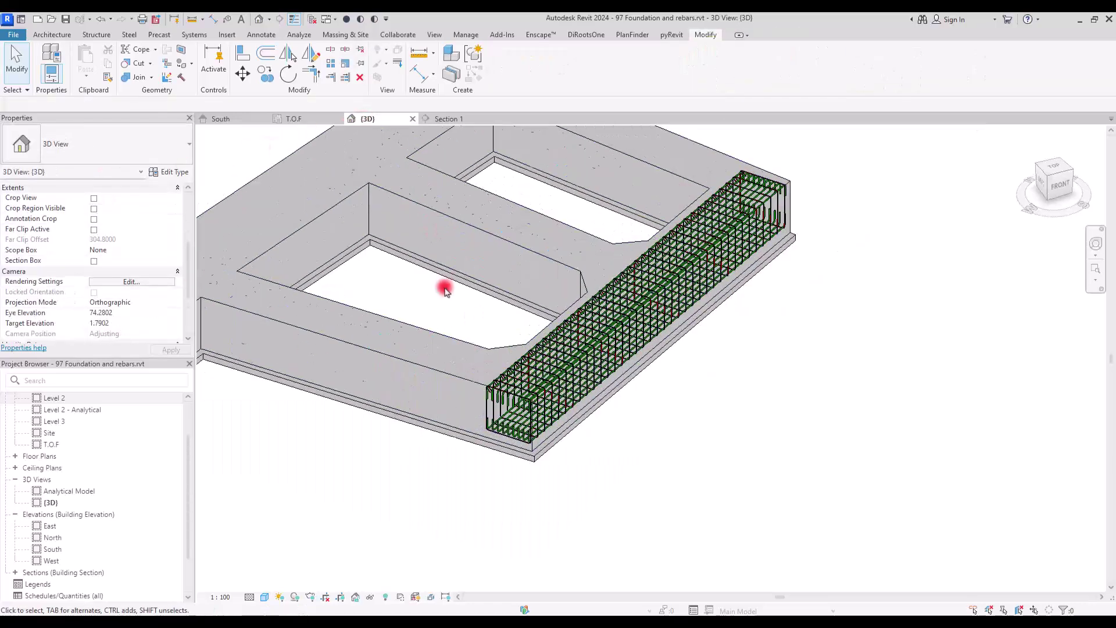
{"action": "middle_click_drag", "start_coordinate": [444, 291], "coordinate": [524, 296], "text": "shift"}
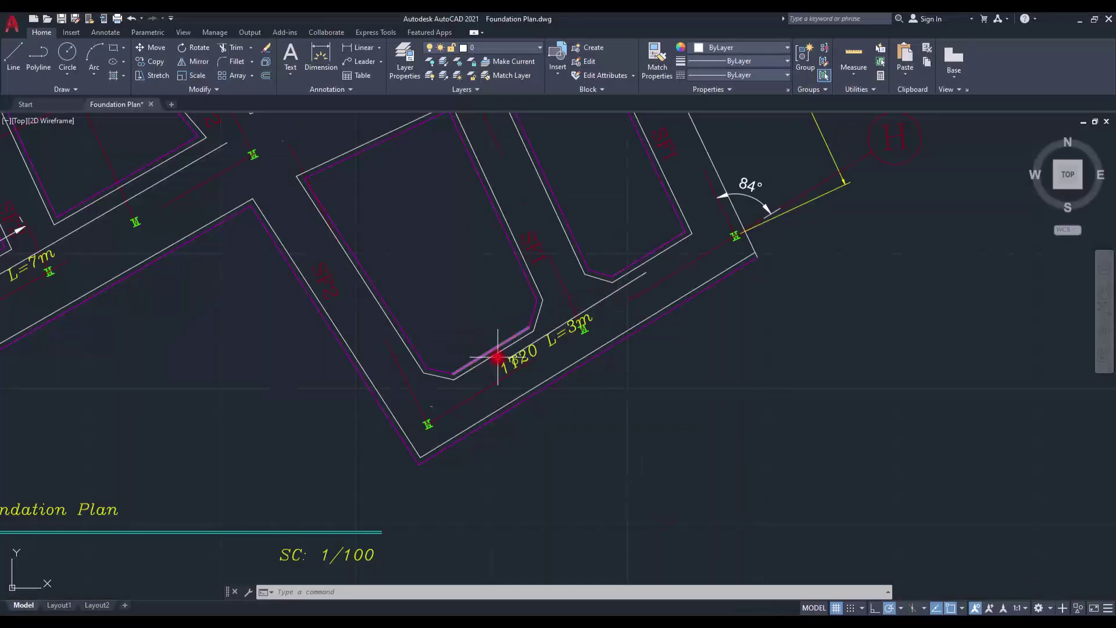
In AutoCAD's foundation plan, examine the additional 1T20 L=3m bar along the southernmost strip footing.
{"action": "scroll", "coordinate": [505, 335], "scroll_direction": "up", "scroll_amount": 2}
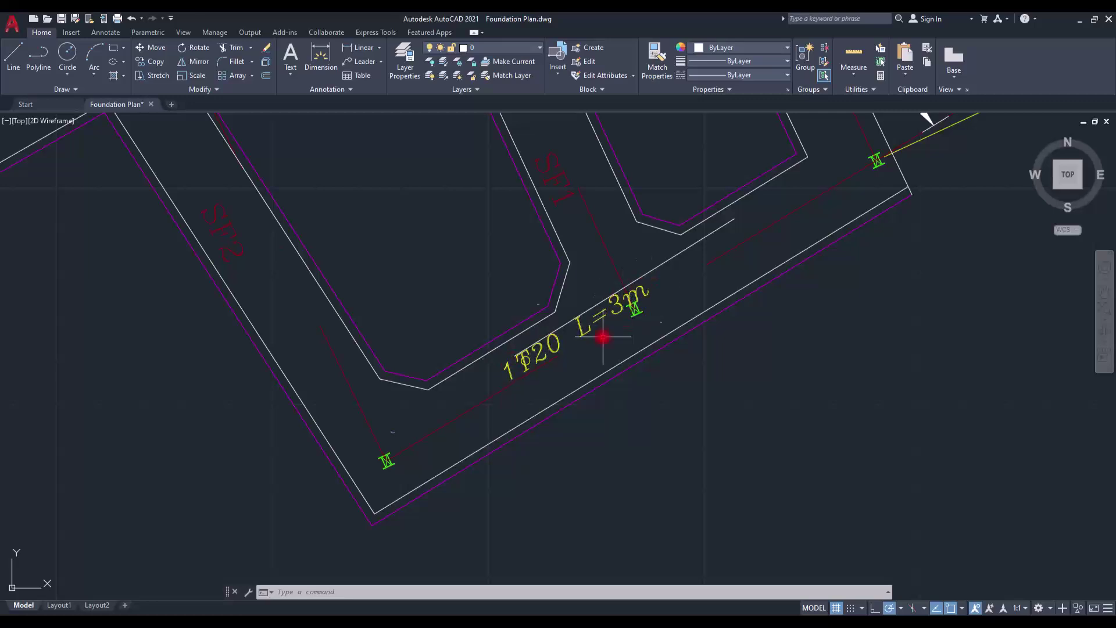
{"action": "scroll", "coordinate": [553, 383], "scroll_direction": "down", "scroll_amount": 3}
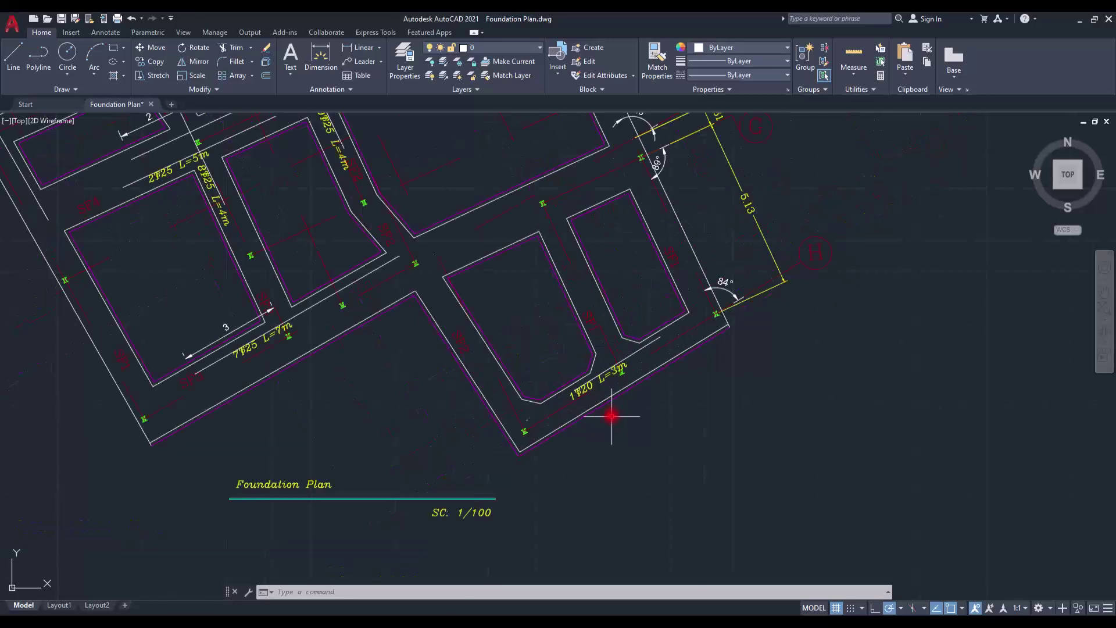
{"action": "scroll", "coordinate": [511, 404], "scroll_direction": "up", "scroll_amount": 3}
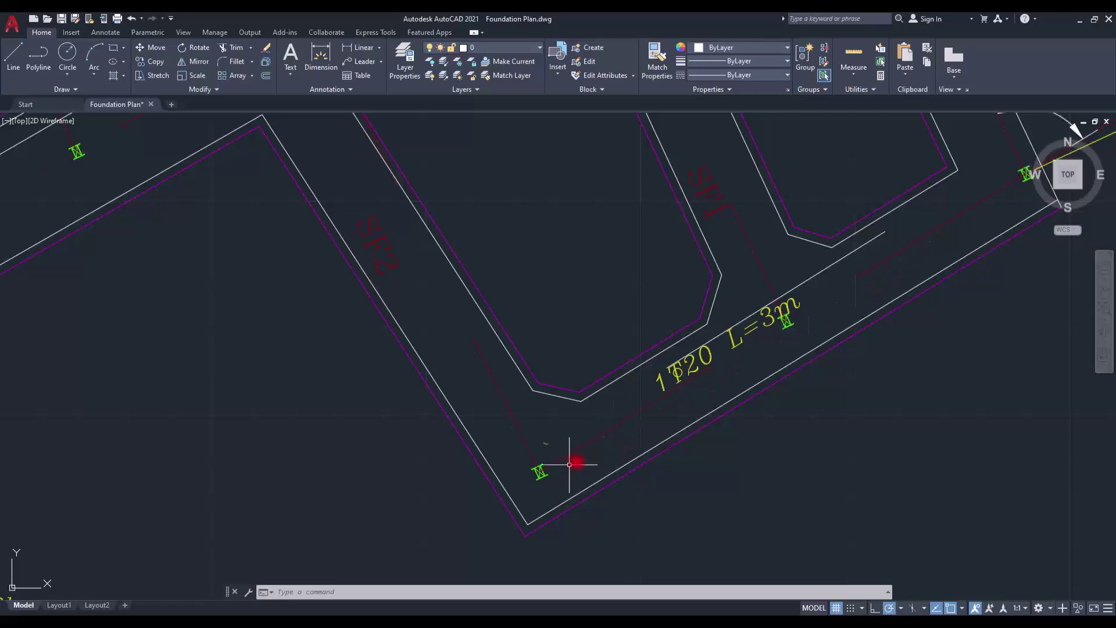
Back in Revit's T.O.F plan, cut a building section across the SF2 strip footing and open its view.
{"action": "left_click", "coordinate": [1081, 19]}
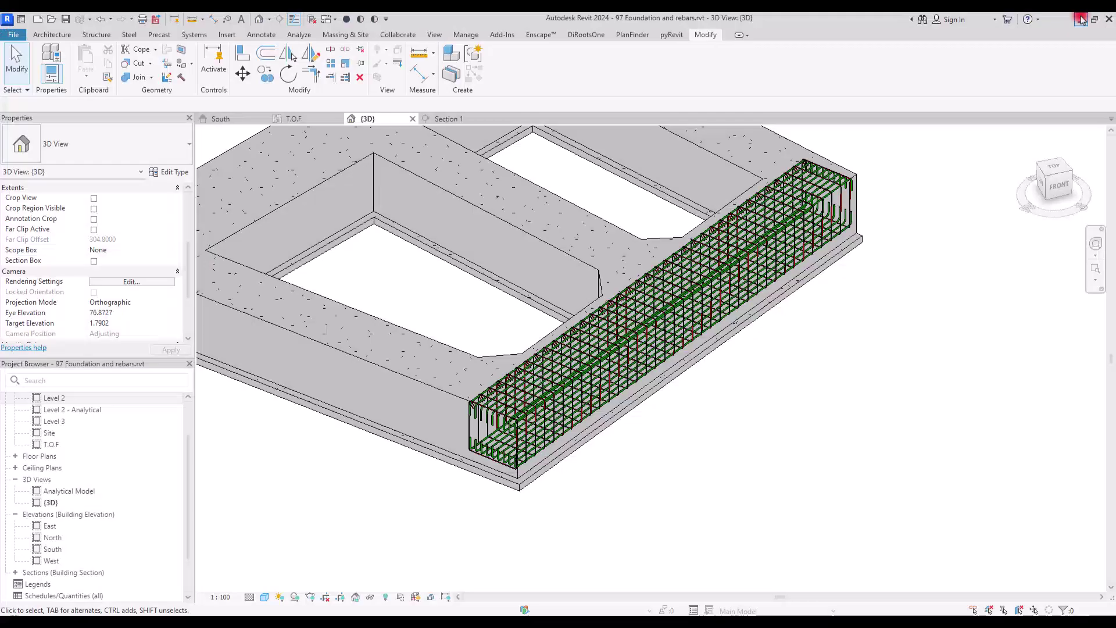
{"action": "left_click", "coordinate": [304, 121]}
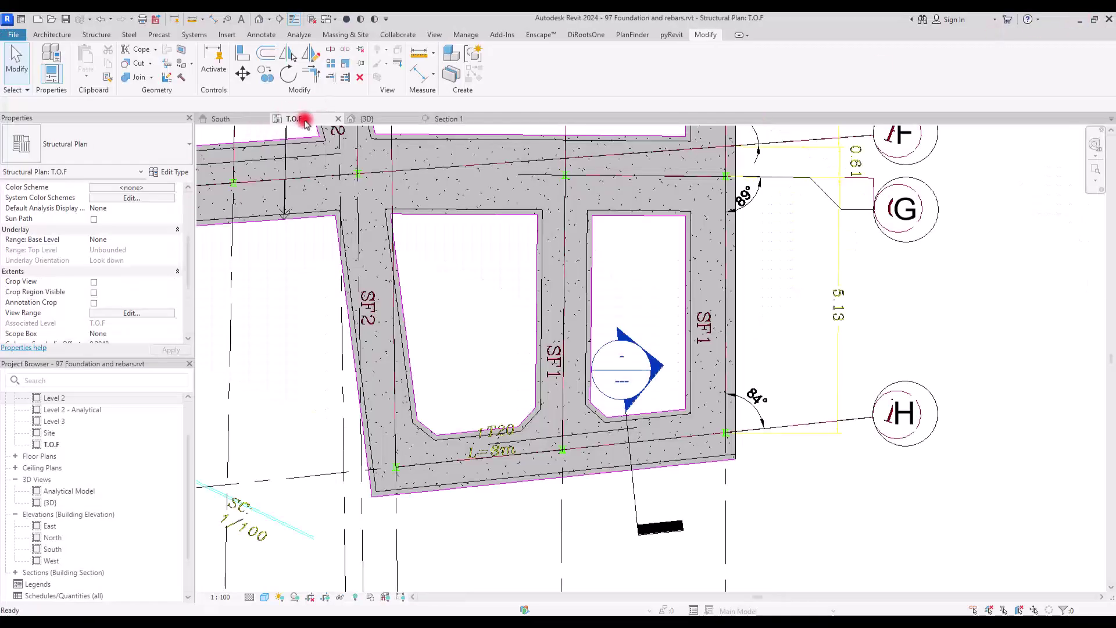
{"action": "left_click", "coordinate": [280, 19]}
{"action": "scroll", "coordinate": [471, 334], "scroll_direction": "up", "scroll_amount": 3}
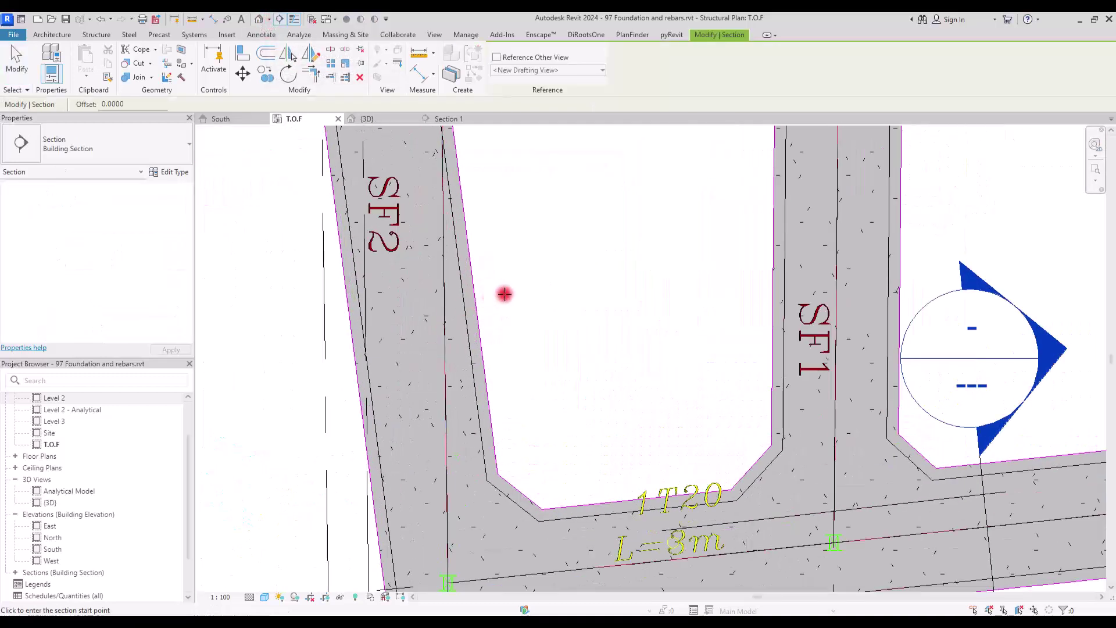
{"action": "left_click", "coordinate": [547, 300]}
{"action": "left_click", "coordinate": [265, 343]}
{"action": "double_click", "coordinate": [368, 334]}
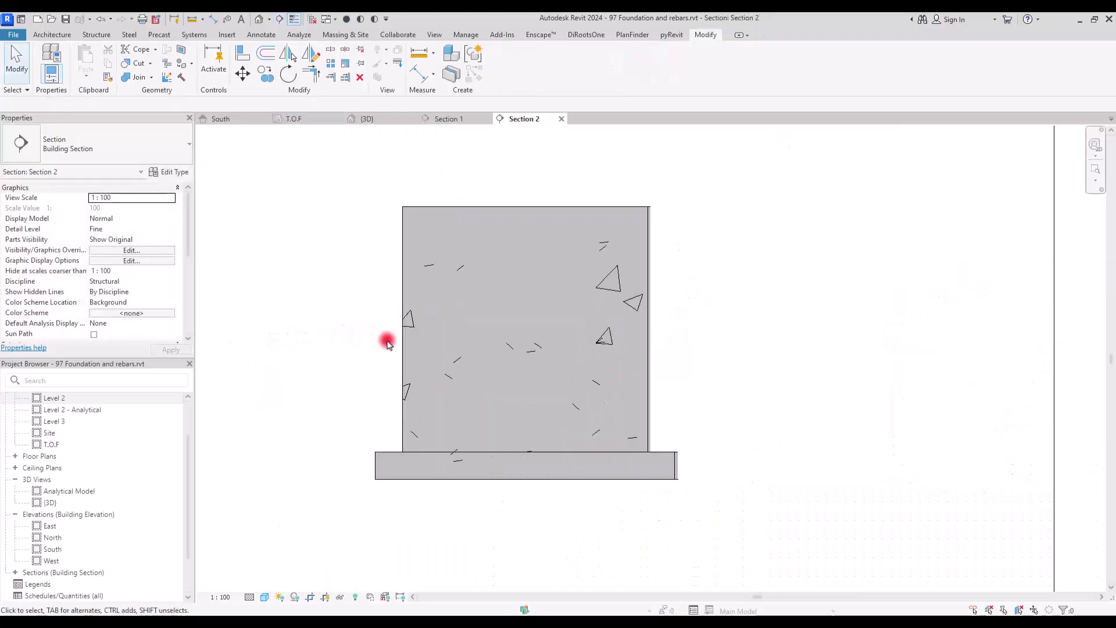
In AutoCAD's foundation plan, examine the SF1&SF2 section detail for its bar sizes, stirrup spacing and concrete cover.
{"action": "left_click", "coordinate": [776, 561]}
{"action": "middle_click_drag", "start_coordinate": [605, 461], "coordinate": [792, 225]}
{"action": "middle_click_drag", "start_coordinate": [475, 449], "coordinate": [511, 294]}
{"action": "scroll", "coordinate": [511, 294], "scroll_direction": "down", "scroll_amount": 3}
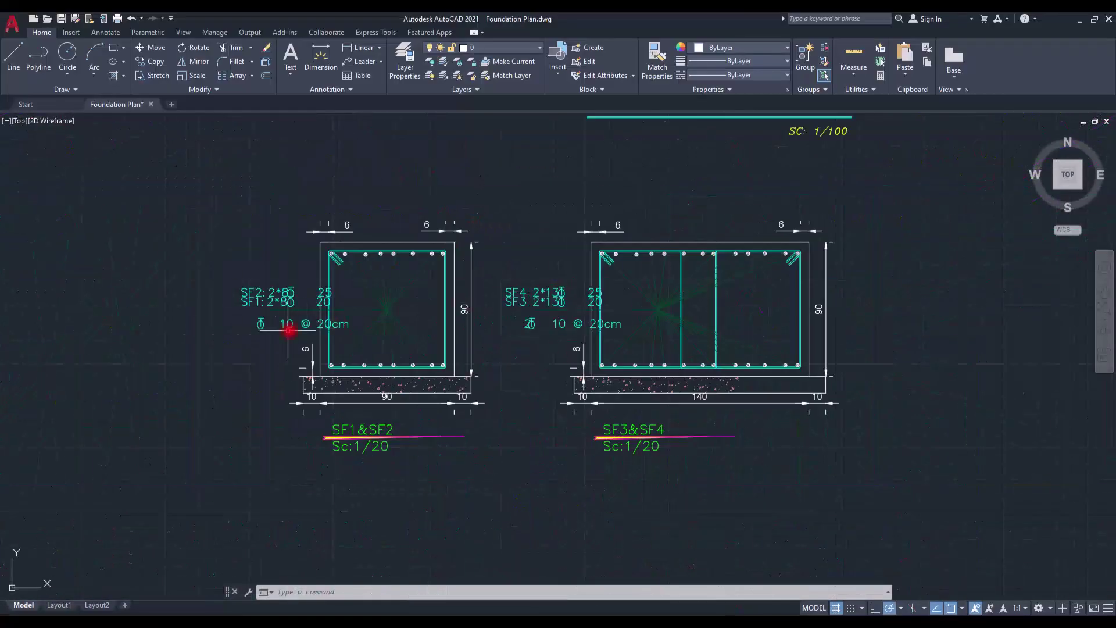
{"action": "scroll", "coordinate": [288, 330], "scroll_direction": "up", "scroll_amount": 2}
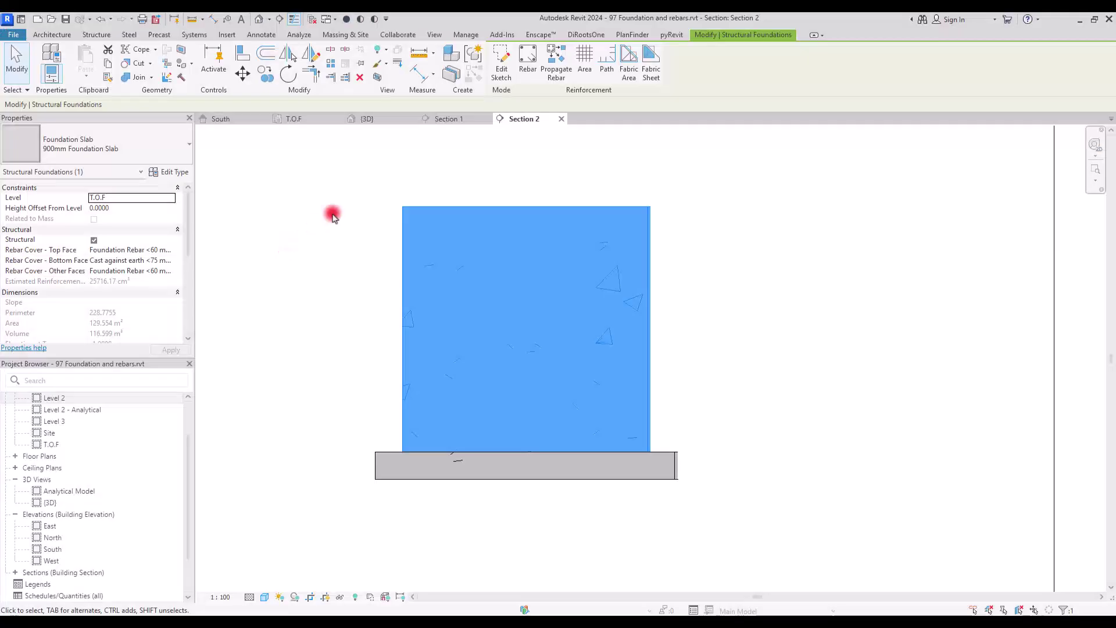
In Revit's Section 2, set the foundation slab's bottom-face rebar cover to Foundation Rebar <60 mm>.
{"action": "left_click", "coordinate": [418, 205]}
{"action": "left_click", "coordinate": [419, 209]}
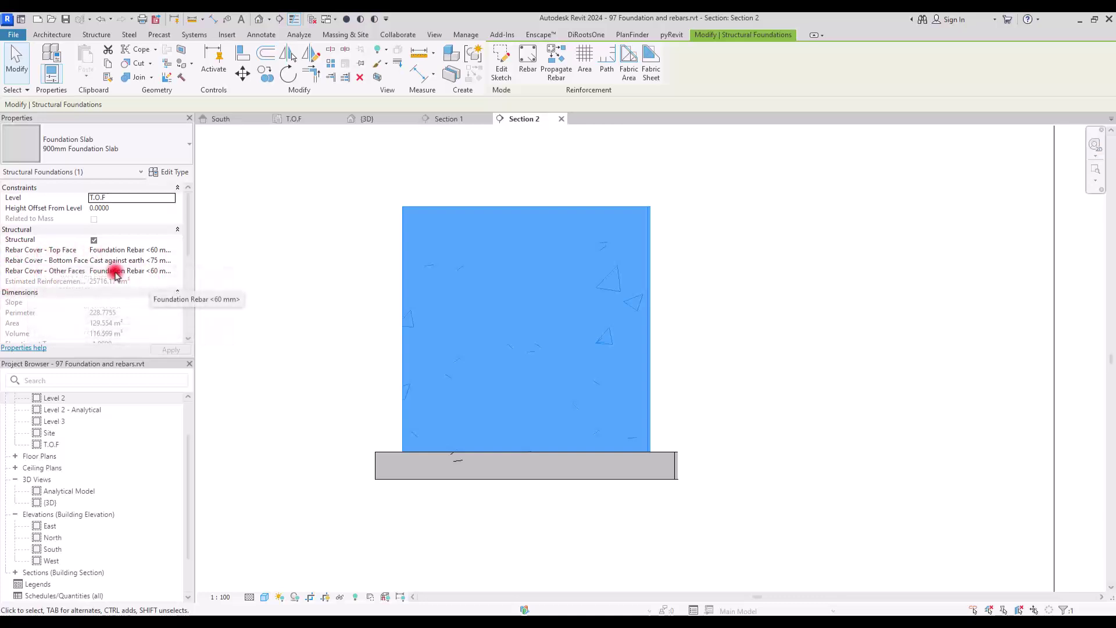
{"action": "left_click", "coordinate": [172, 259]}
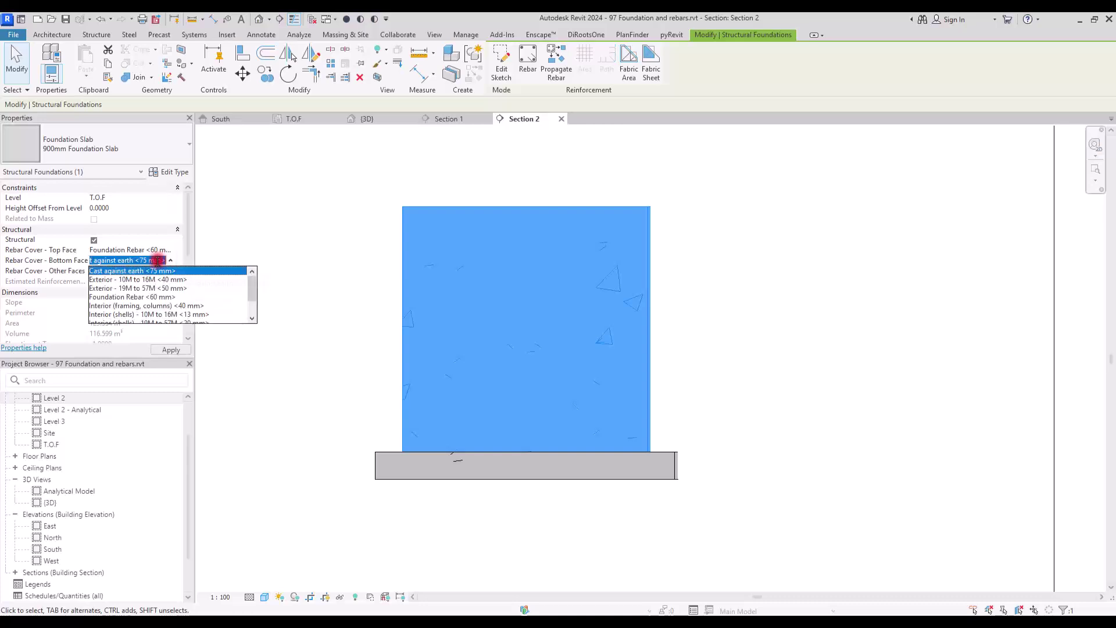
{"action": "left_click", "coordinate": [102, 297]}
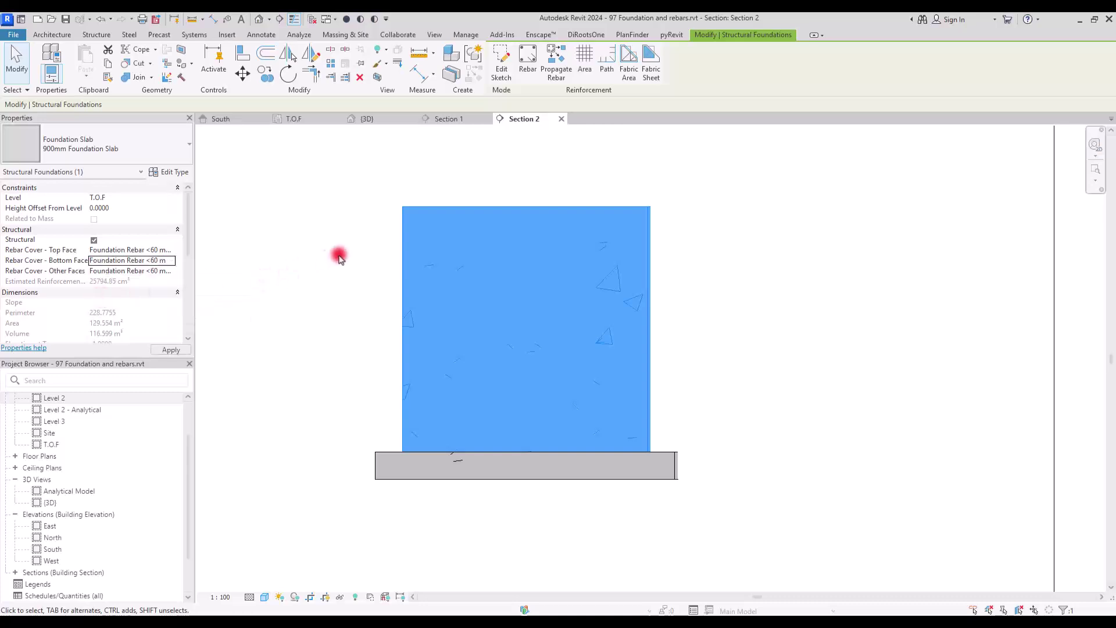
{"action": "left_click", "coordinate": [342, 259]}
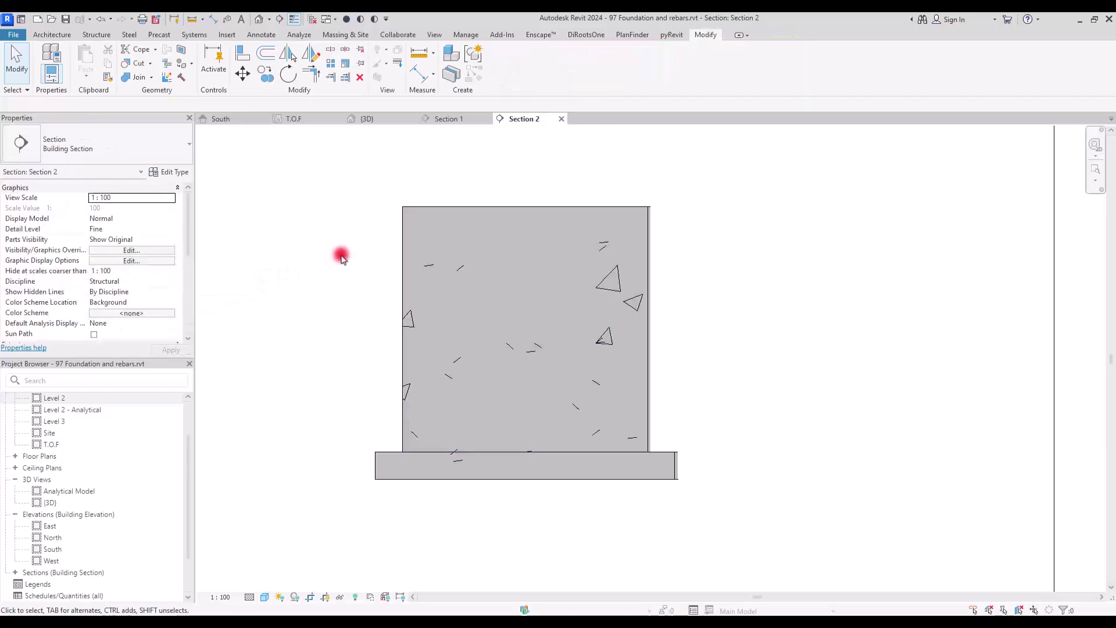
Place a 10M stirrup of shape M_T1 parallel to the work plane in the footing section, with its hooks at the upper-left corner.
{"action": "left_click", "coordinate": [466, 207]}
{"action": "left_click", "coordinate": [528, 58]}
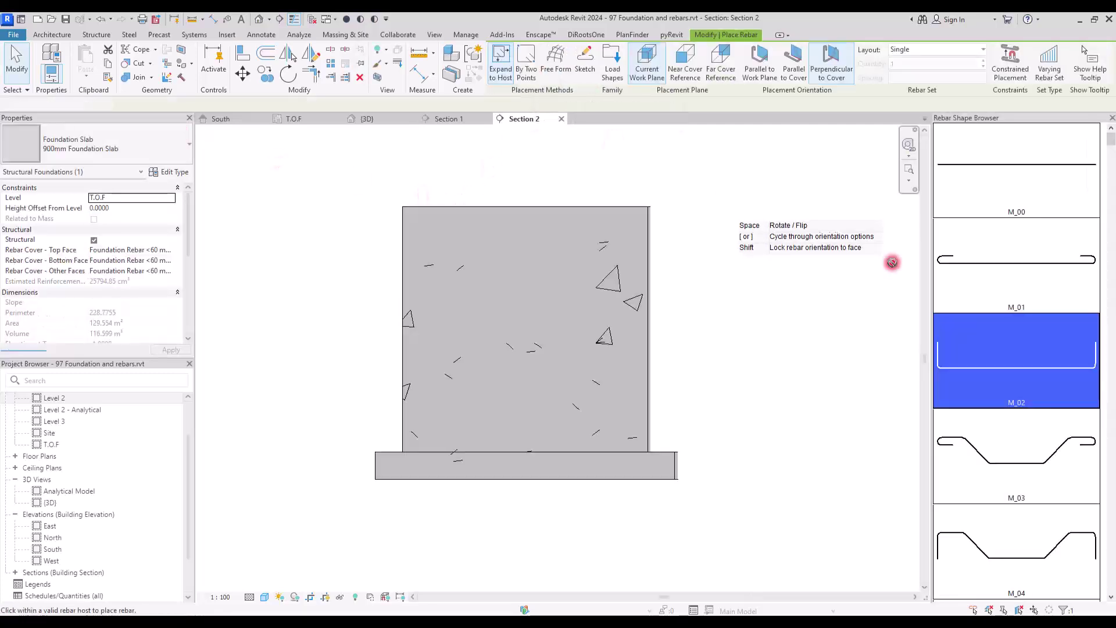
{"action": "left_click_drag", "start_coordinate": [1111, 140], "coordinate": [1096, 547]}
{"action": "left_click", "coordinate": [985, 200]}
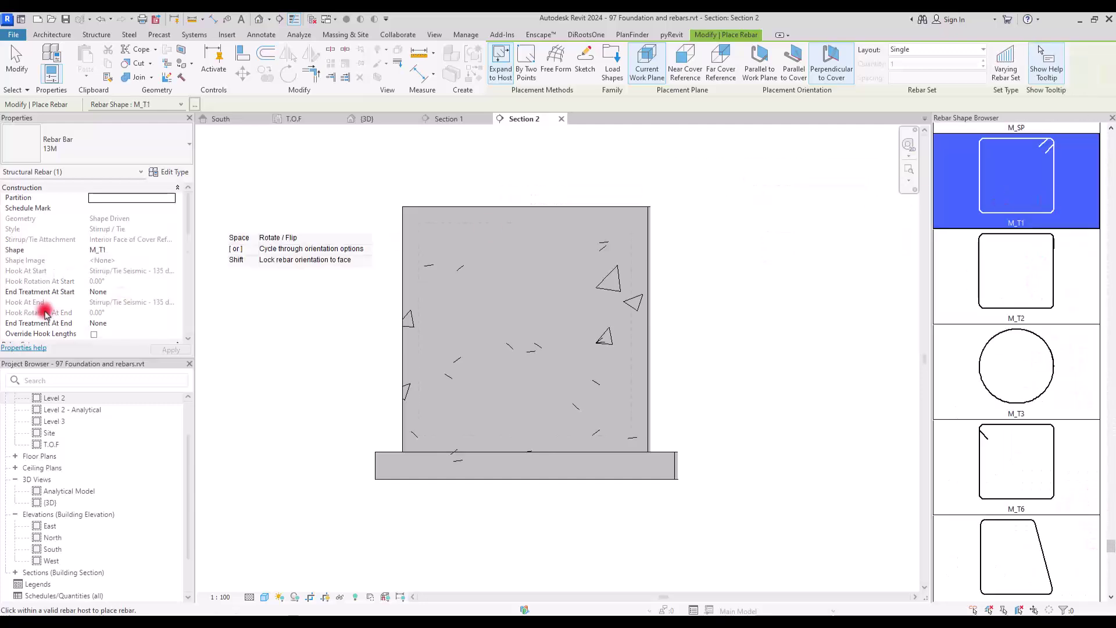
{"action": "left_click", "coordinate": [113, 147]}
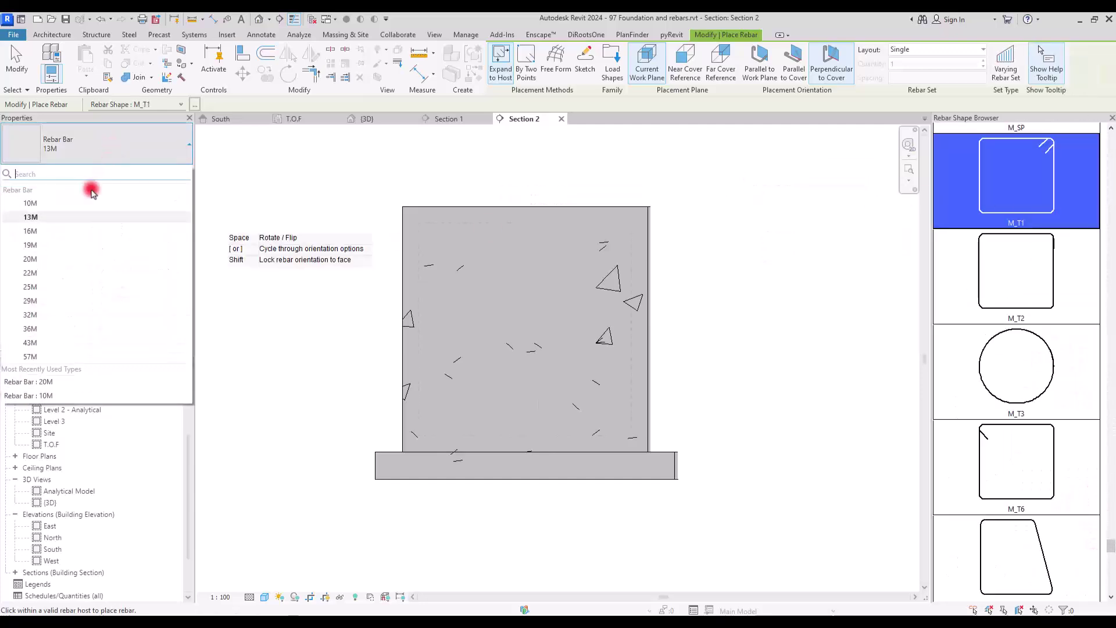
{"action": "left_click", "coordinate": [40, 214]}
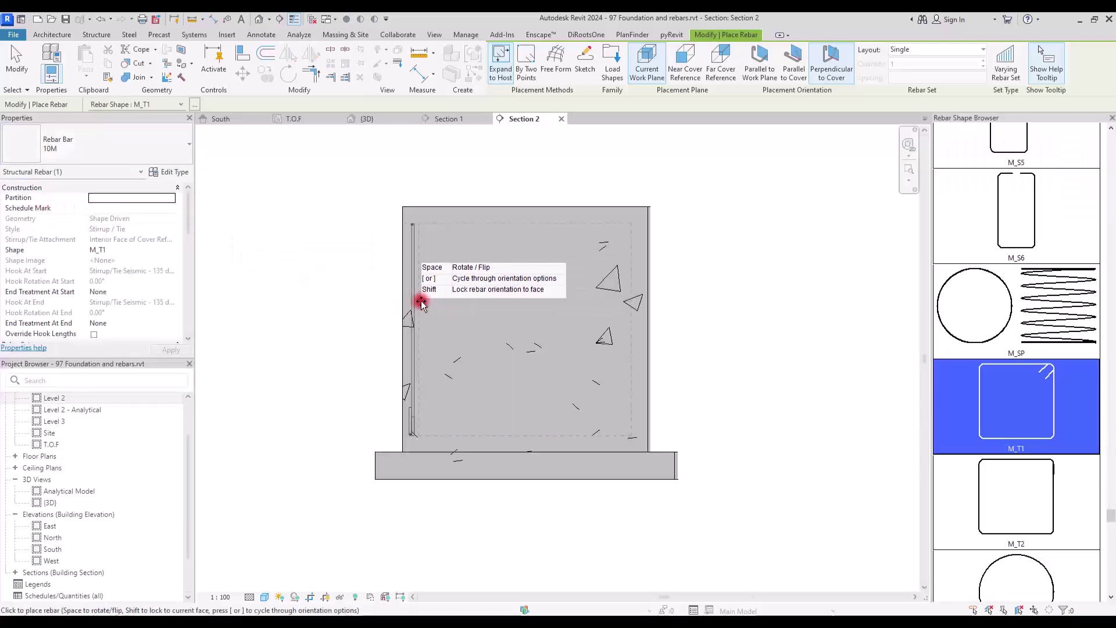
{"action": "left_click", "coordinate": [759, 58]}
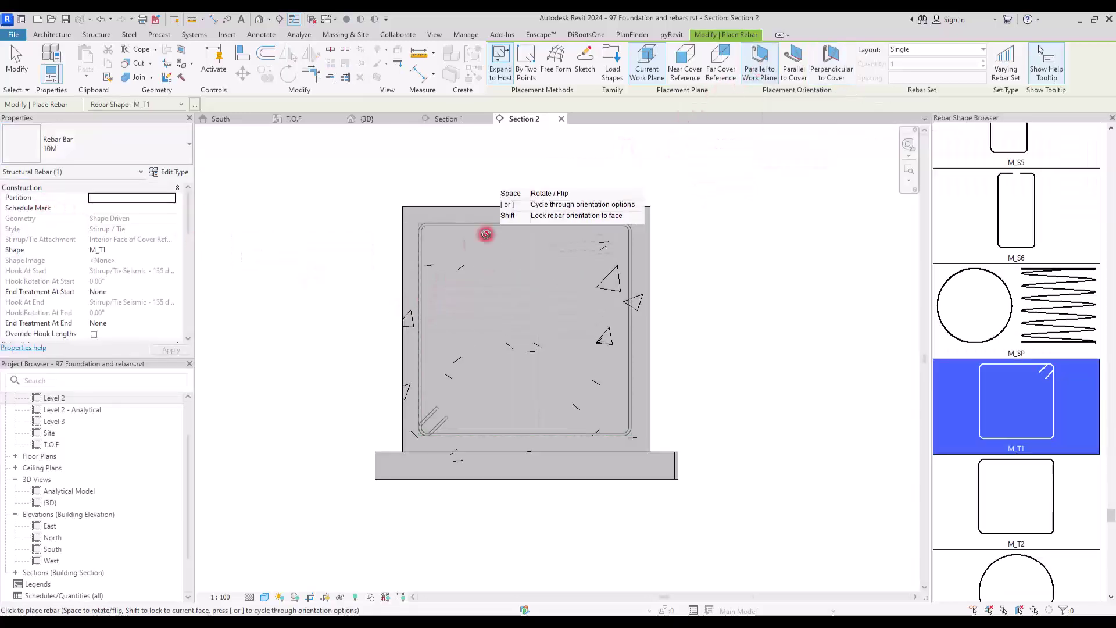
{"action": "key", "text": "space"}
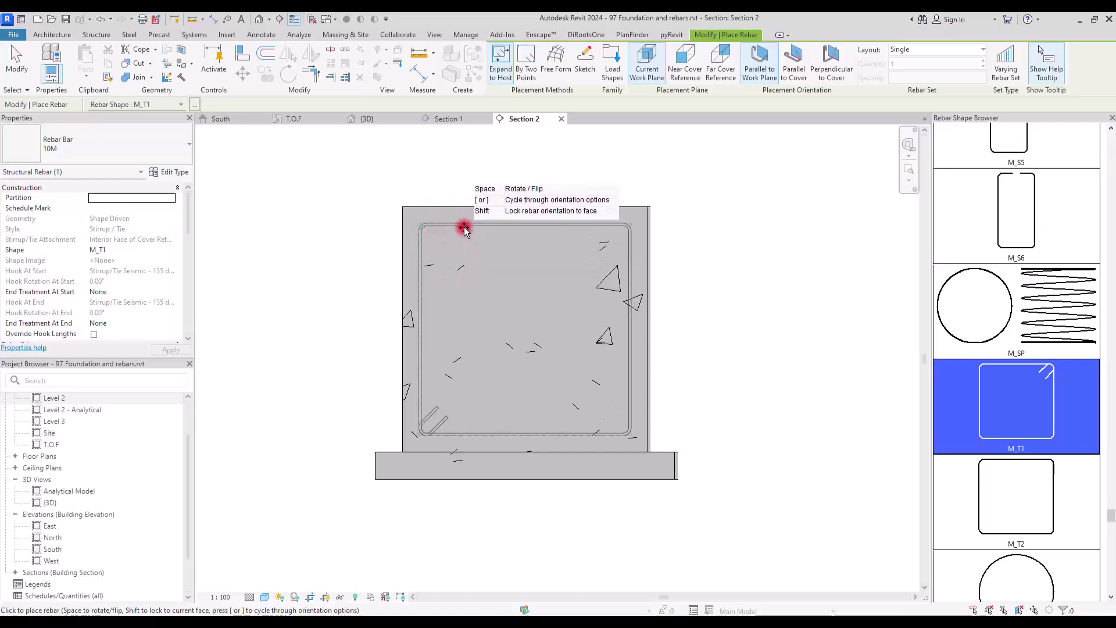
{"action": "key", "text": "space"}
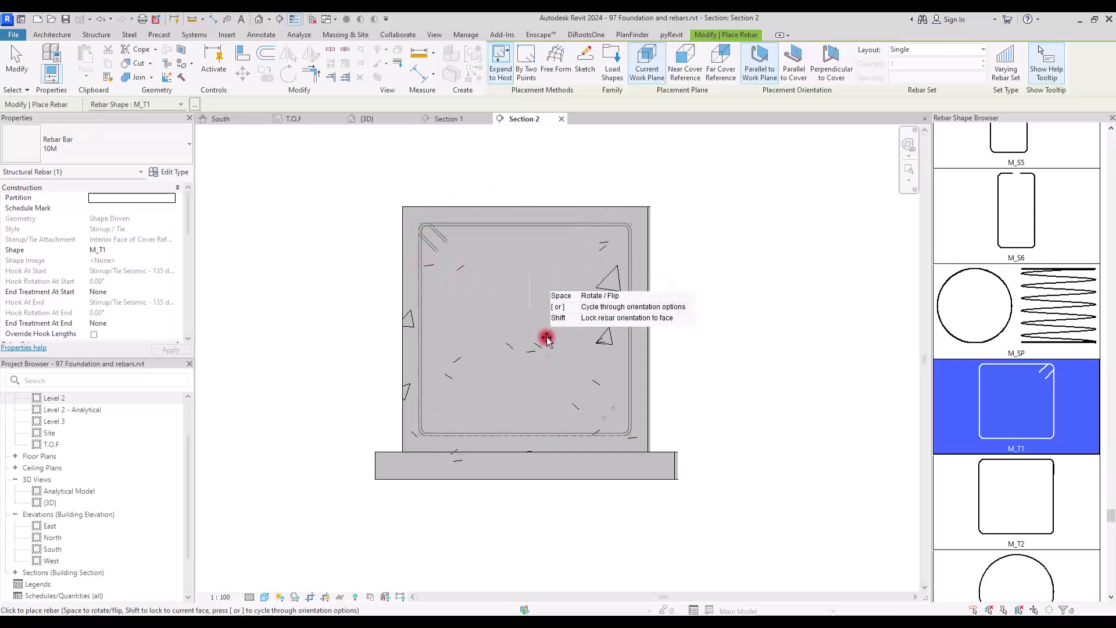
{"action": "left_click", "coordinate": [610, 401]}
{"action": "key", "text": "Escape"}
{"action": "key", "text": "Escape"}
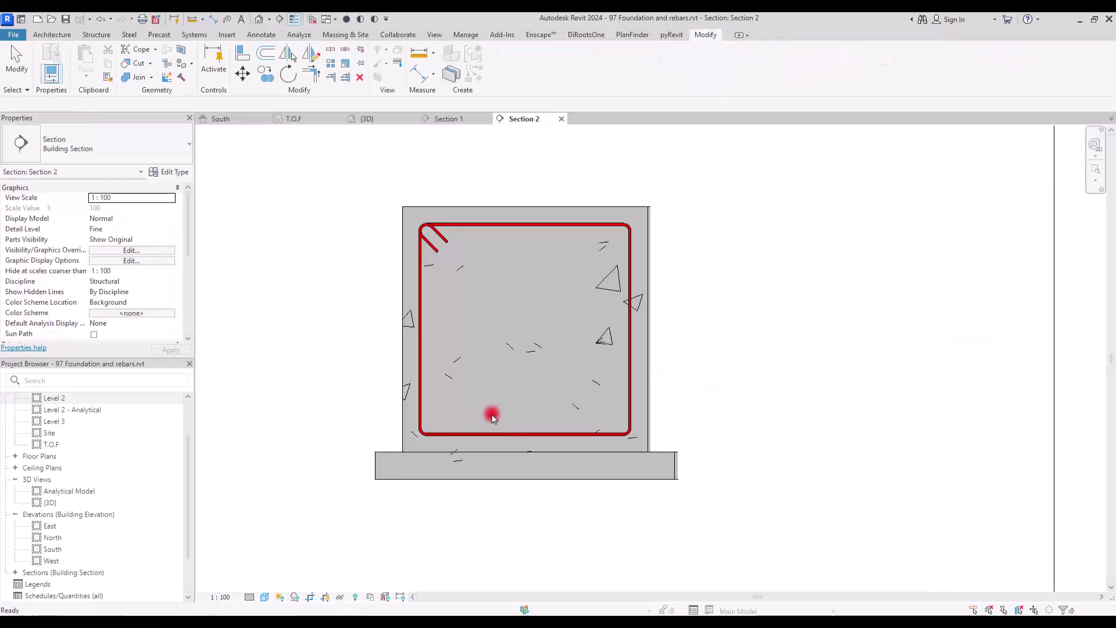
Distribute the new stirrup along the SF2 footing using a Maximum Spacing layout of 200 mm.
{"action": "left_click", "coordinate": [462, 229]}
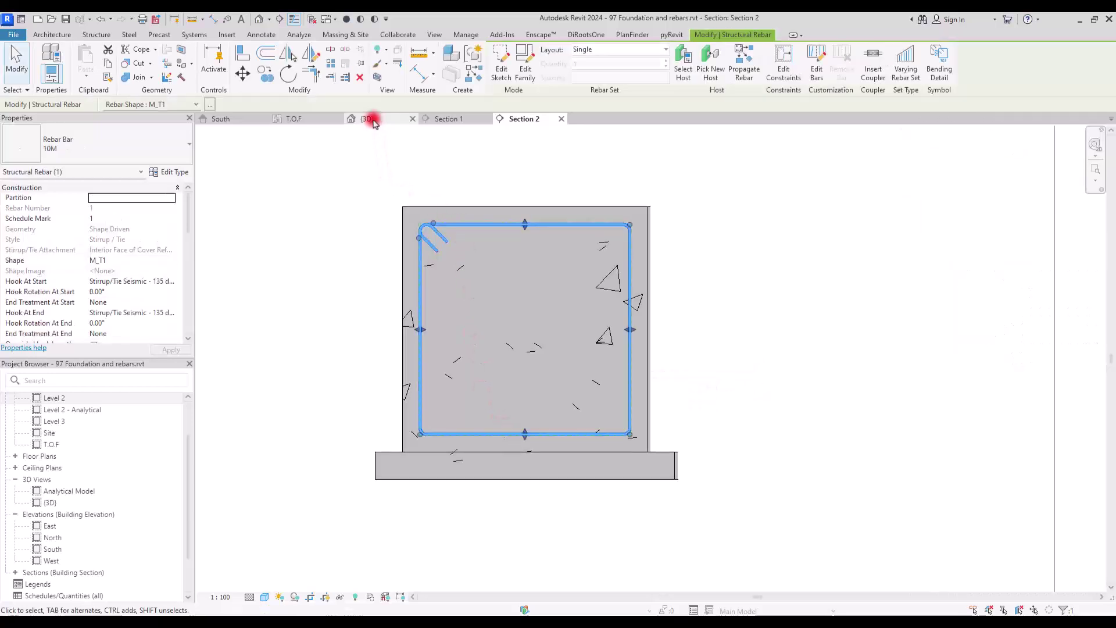
{"action": "left_click", "coordinate": [368, 118]}
{"action": "scroll", "coordinate": [506, 314], "scroll_direction": "up", "scroll_amount": 2}
{"action": "middle_click_drag", "start_coordinate": [412, 257], "coordinate": [602, 293]}
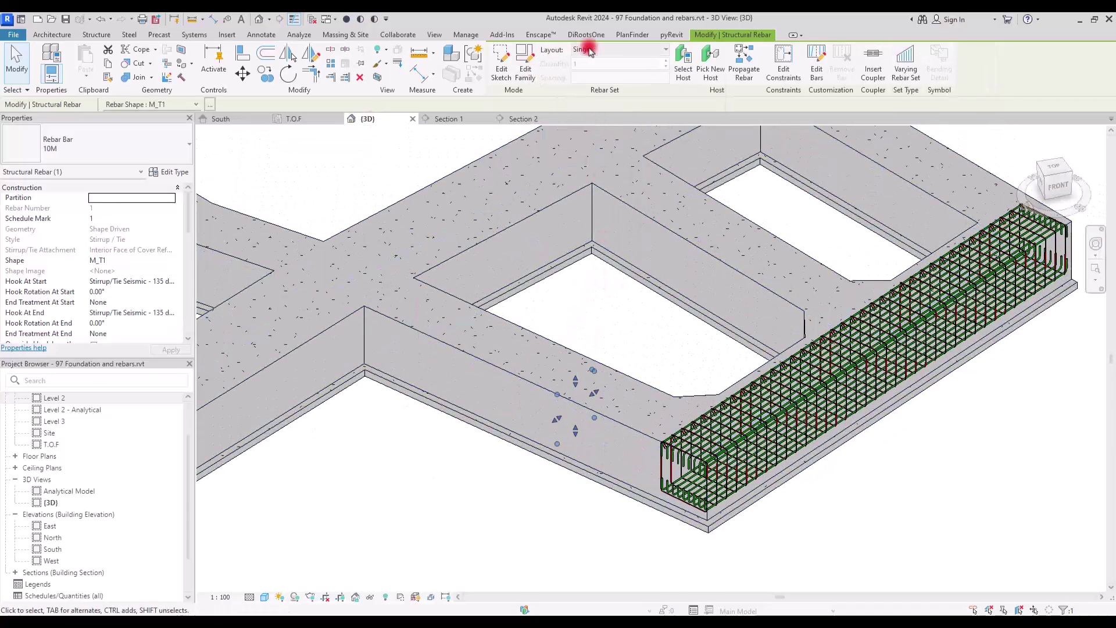
{"action": "left_click", "coordinate": [643, 51]}
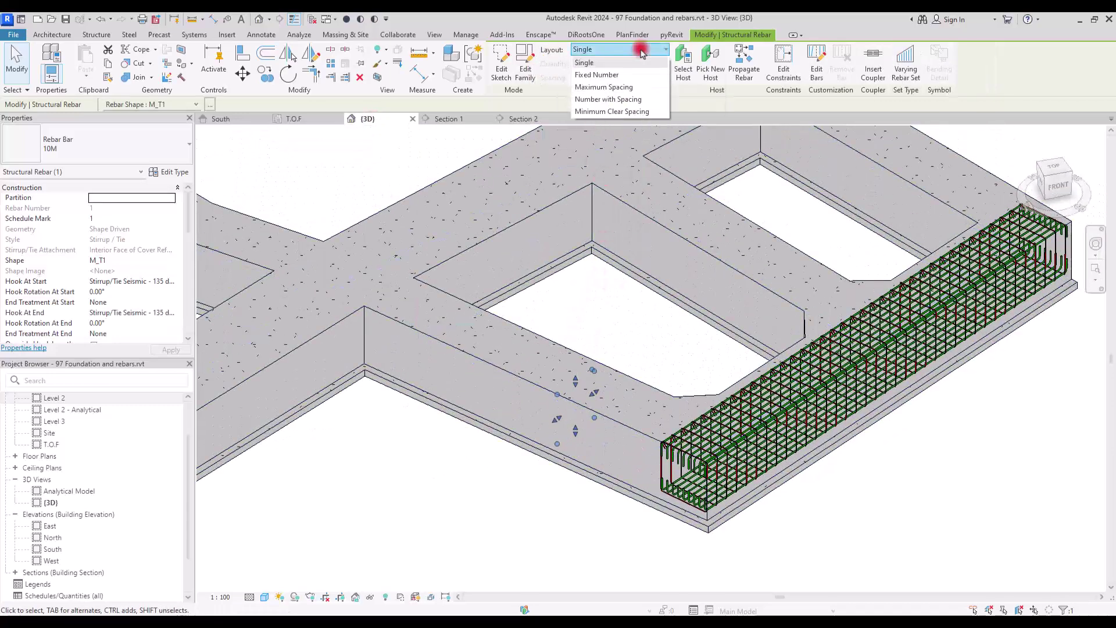
{"action": "left_click", "coordinate": [599, 89]}
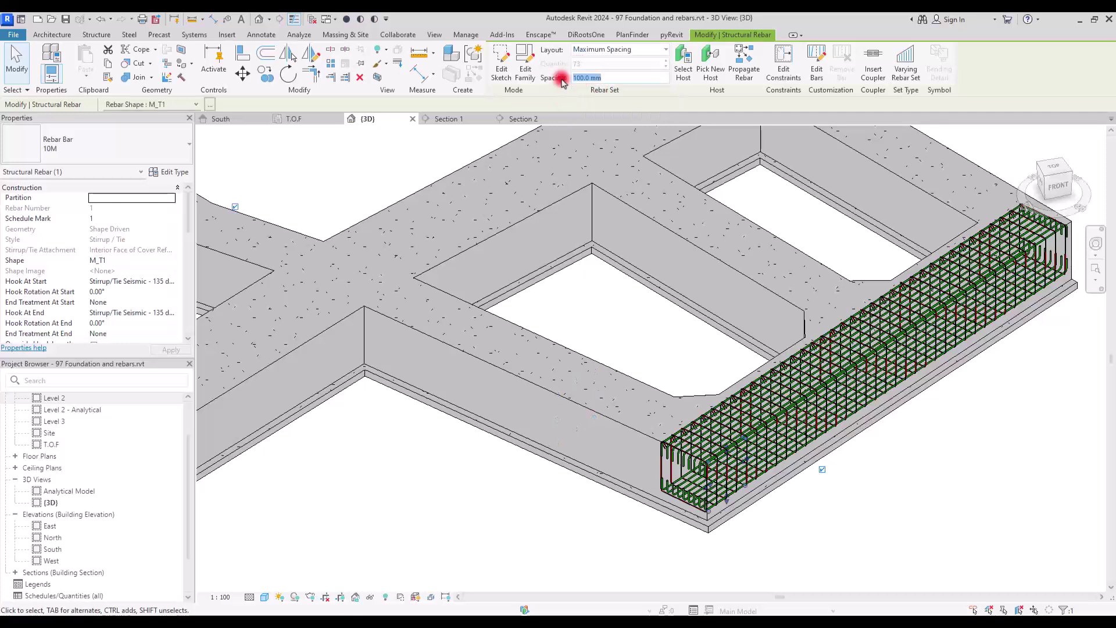
{"action": "type", "text": "200"}
{"action": "key", "text": "Return"}
Show the SF2 stirrup set unobscured in the {3D} view and inspect it along the footing.
{"action": "scroll", "coordinate": [190, 207], "scroll_direction": "down", "scroll_amount": 5}
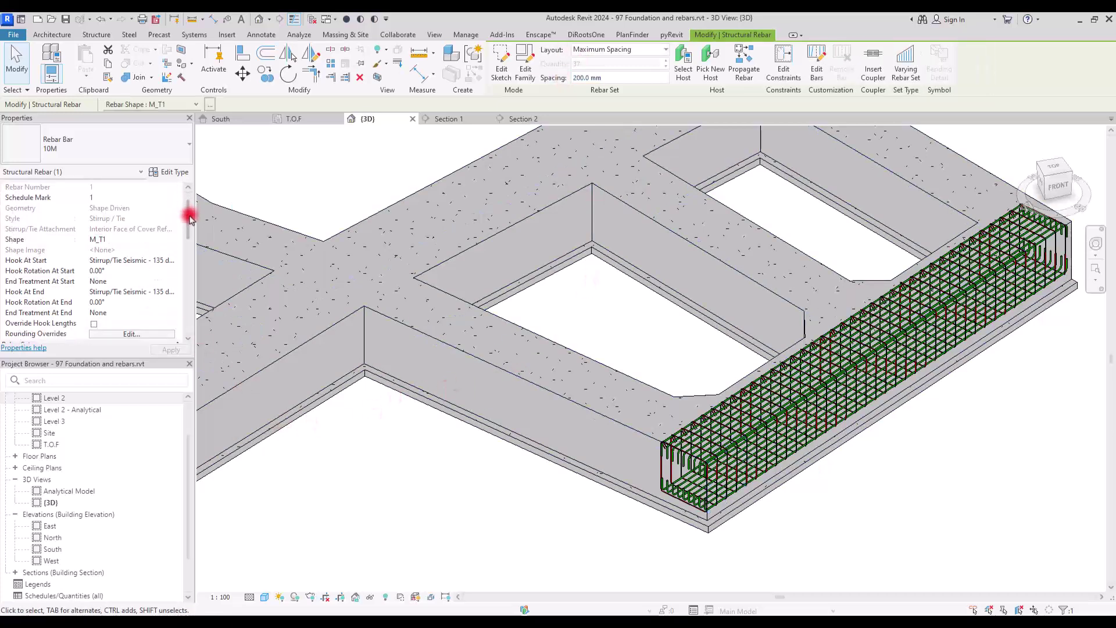
{"action": "left_click", "coordinate": [133, 250]}
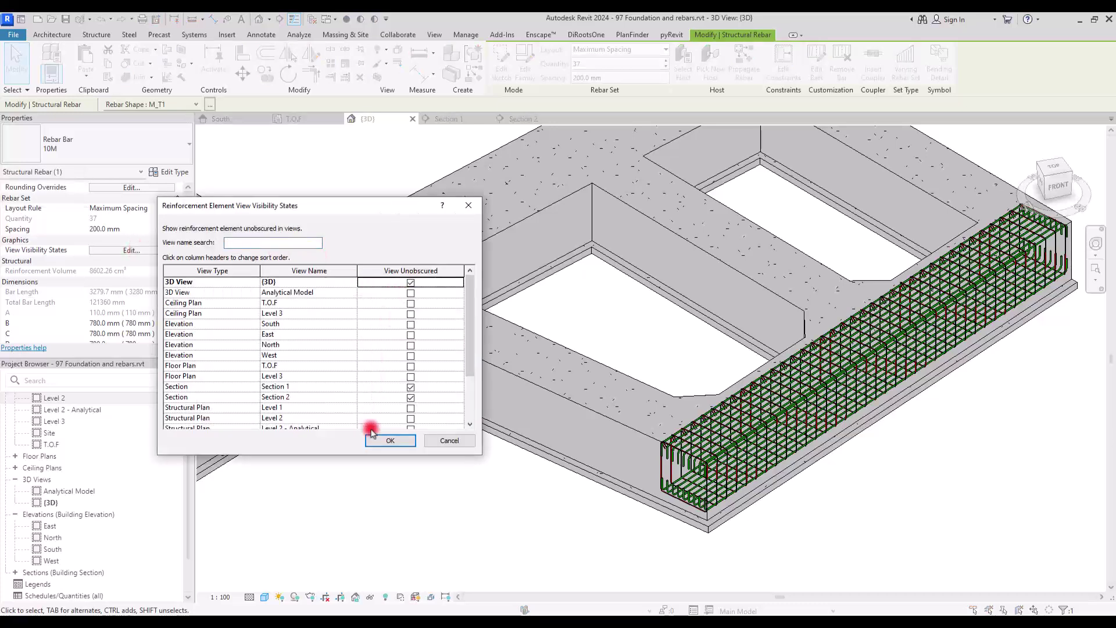
{"action": "left_click", "coordinate": [389, 441]}
{"action": "left_click", "coordinate": [497, 517]}
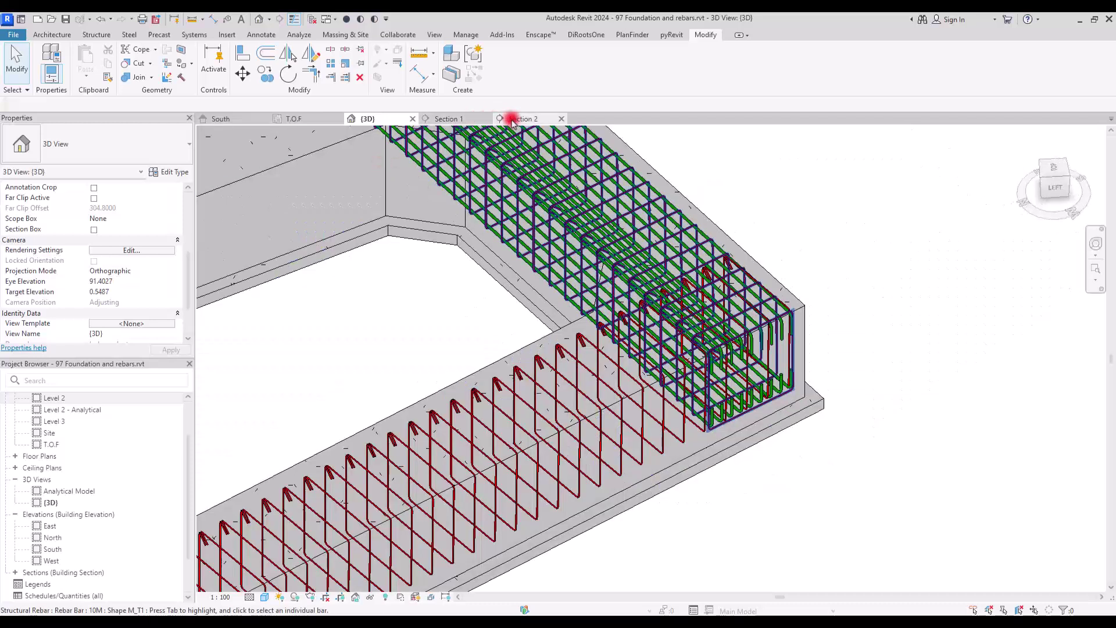
In Section 2, place a 25M bar of shape M_02 perpendicular to cover, inside the stirrup's top leg near the hooks, and select it.
{"action": "left_click", "coordinate": [511, 119]}
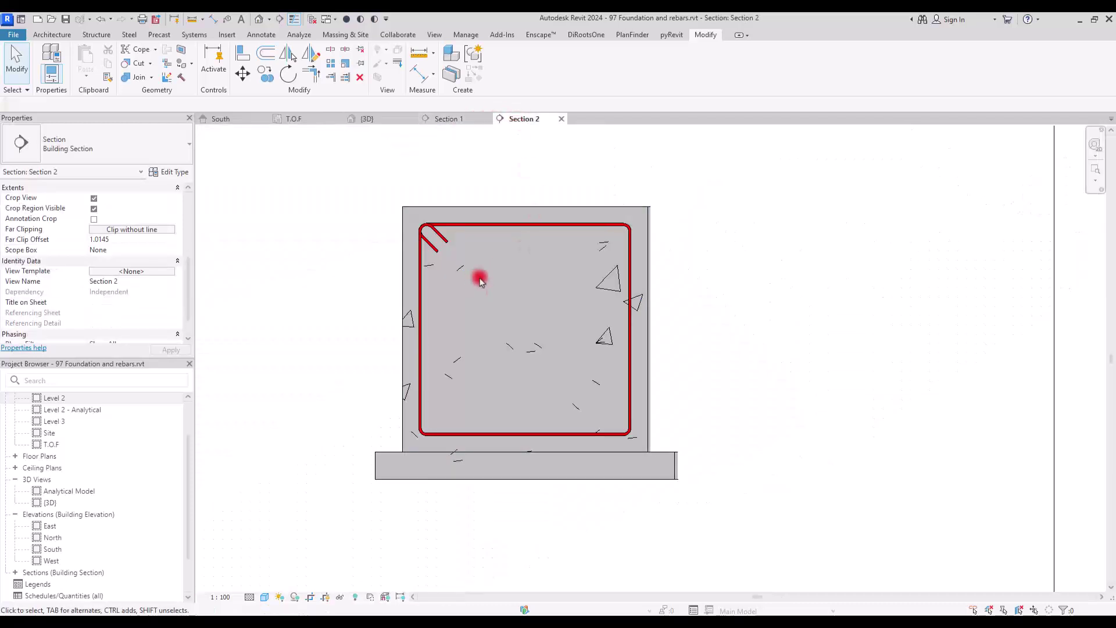
{"action": "left_click", "coordinate": [490, 208]}
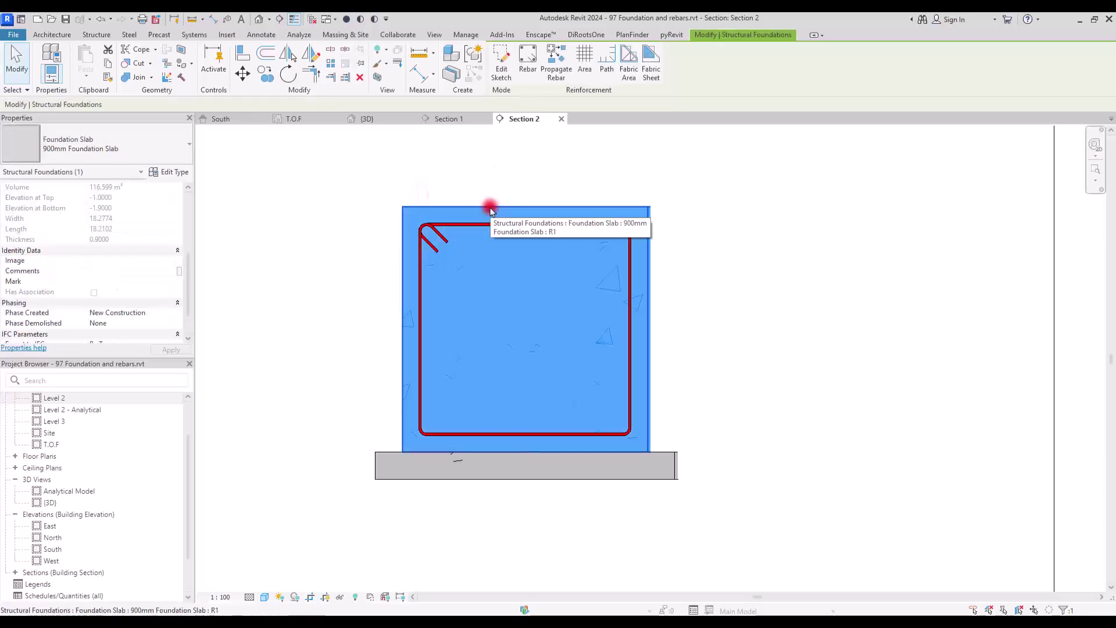
{"action": "left_click", "coordinate": [528, 58]}
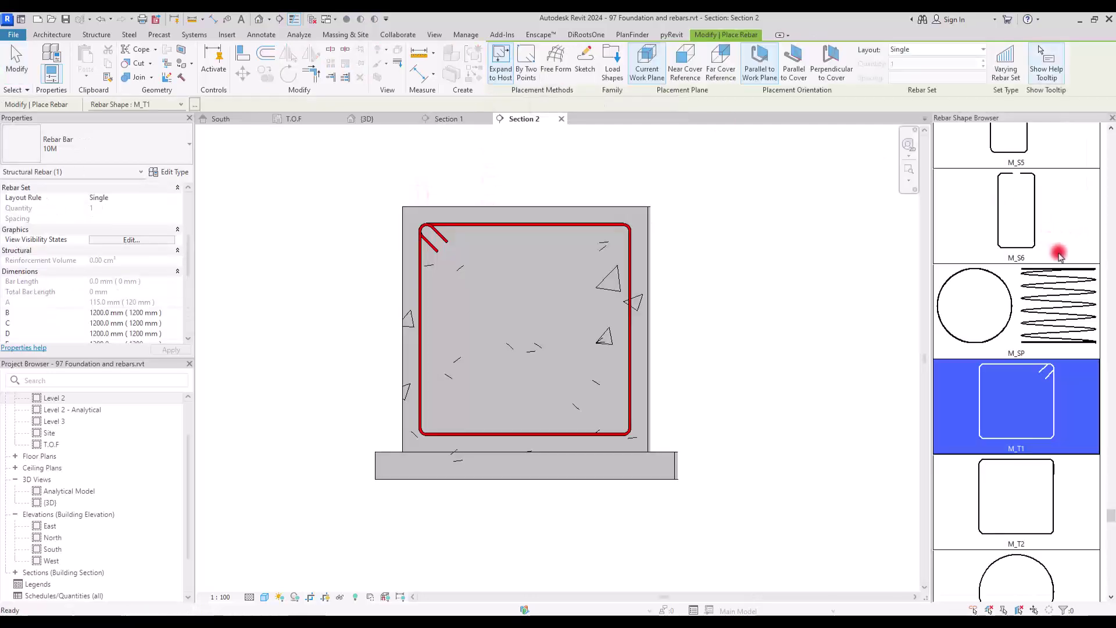
{"action": "left_click_drag", "start_coordinate": [1111, 514], "coordinate": [1112, 123]}
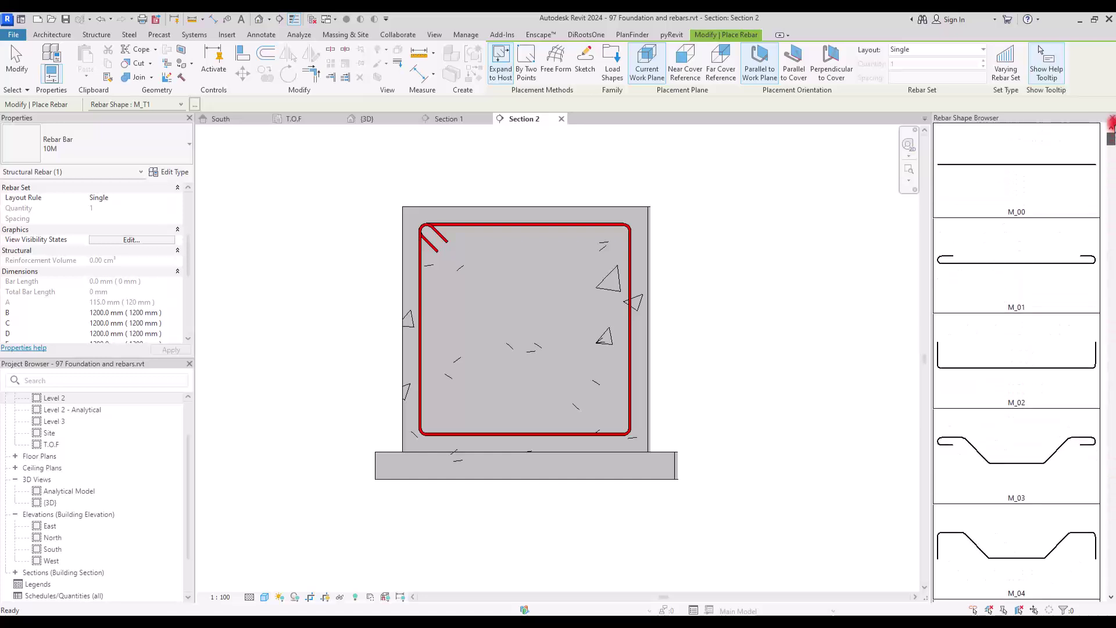
{"action": "left_click", "coordinate": [995, 371]}
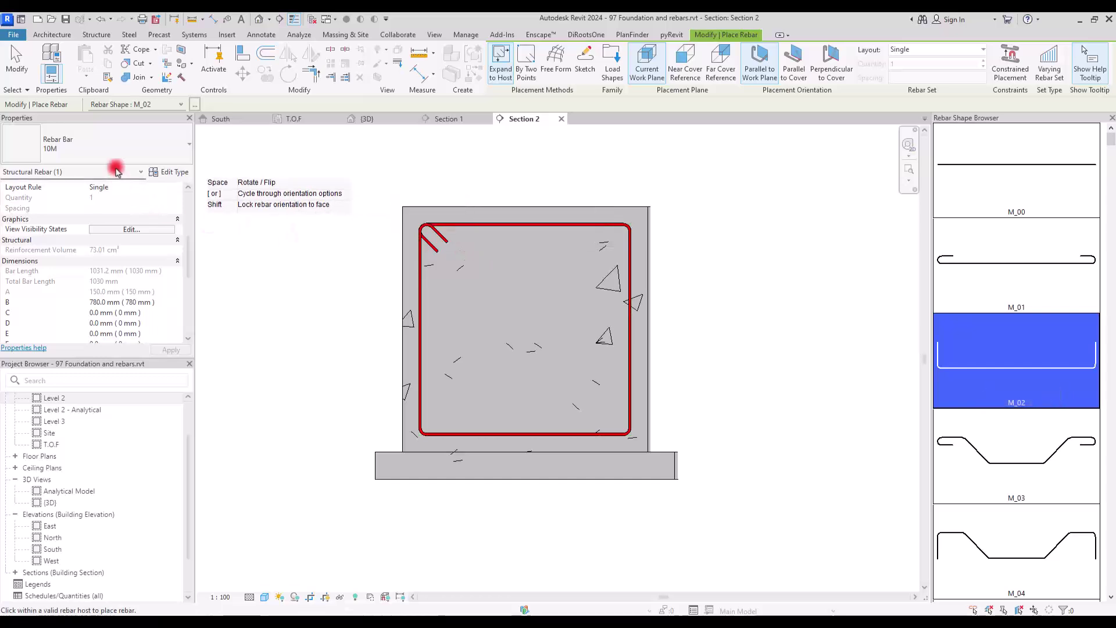
{"action": "left_click", "coordinate": [75, 145]}
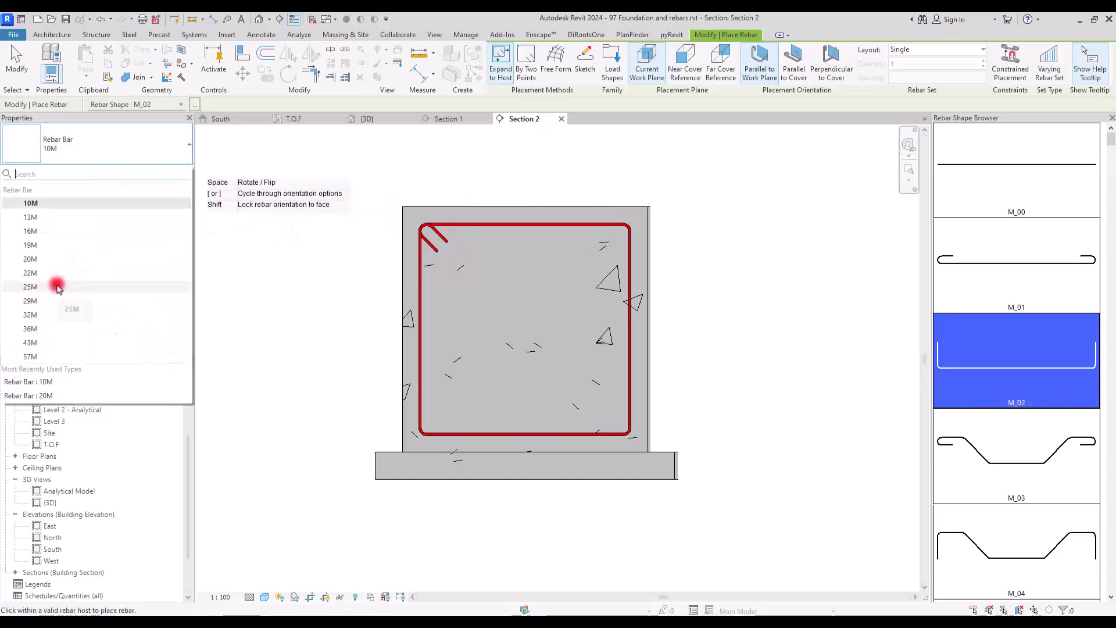
{"action": "left_click", "coordinate": [55, 287]}
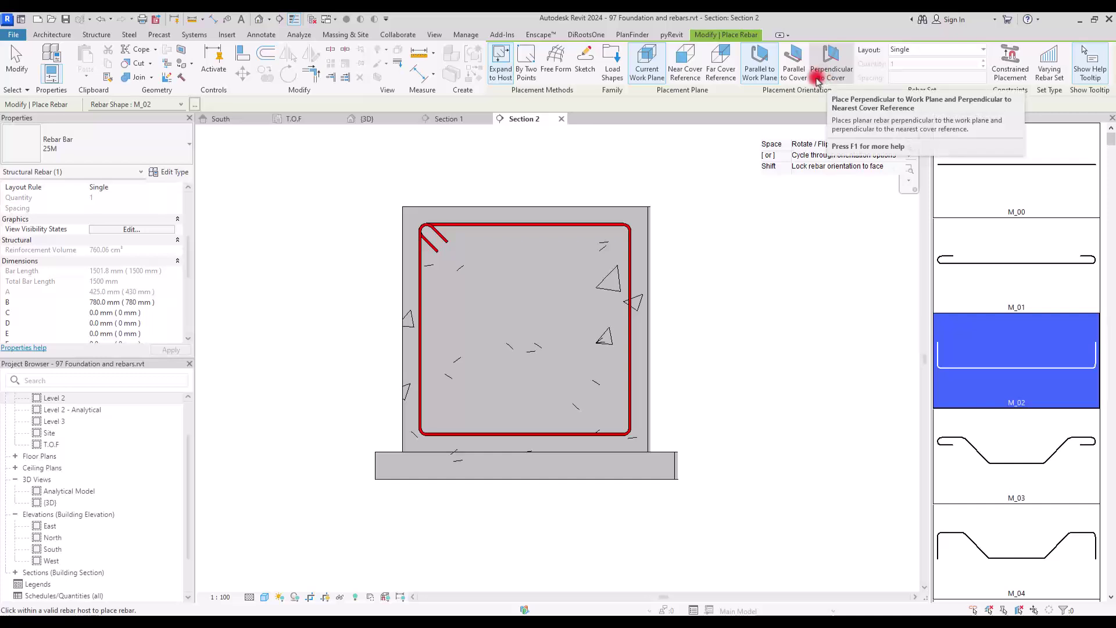
{"action": "left_click", "coordinate": [824, 60]}
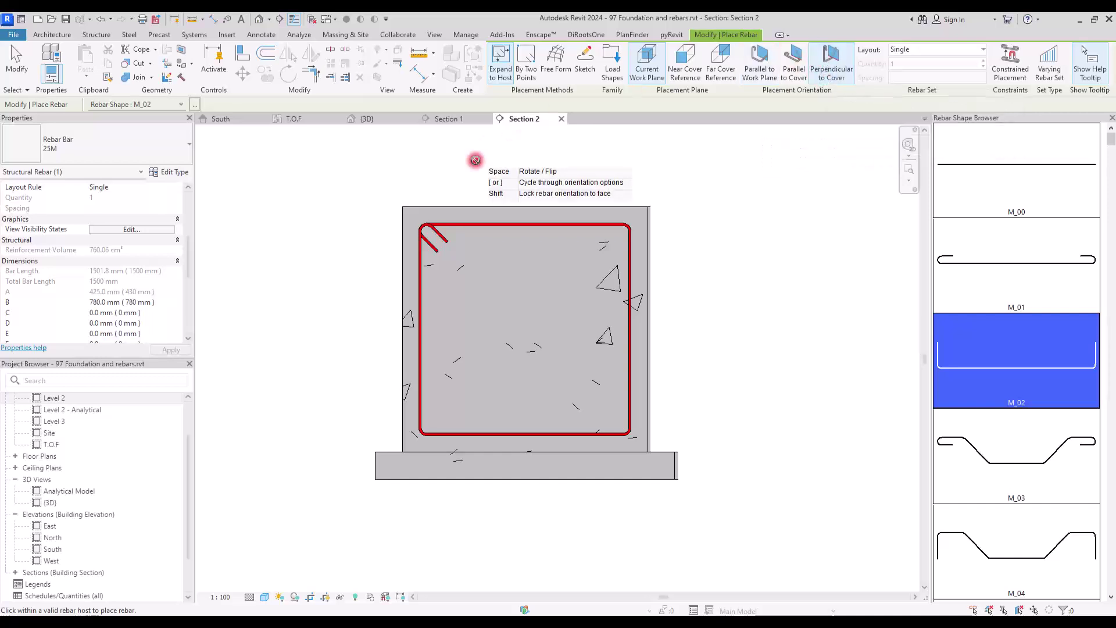
{"action": "left_click", "coordinate": [465, 233]}
{"action": "key", "text": "Escape"}
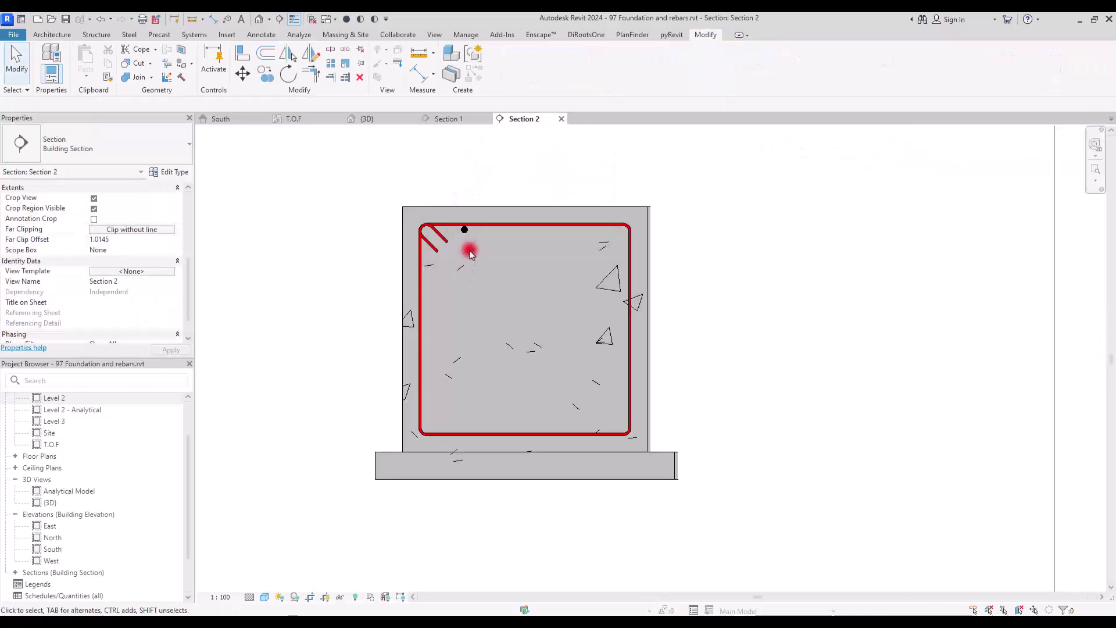
{"action": "left_click", "coordinate": [467, 235]}
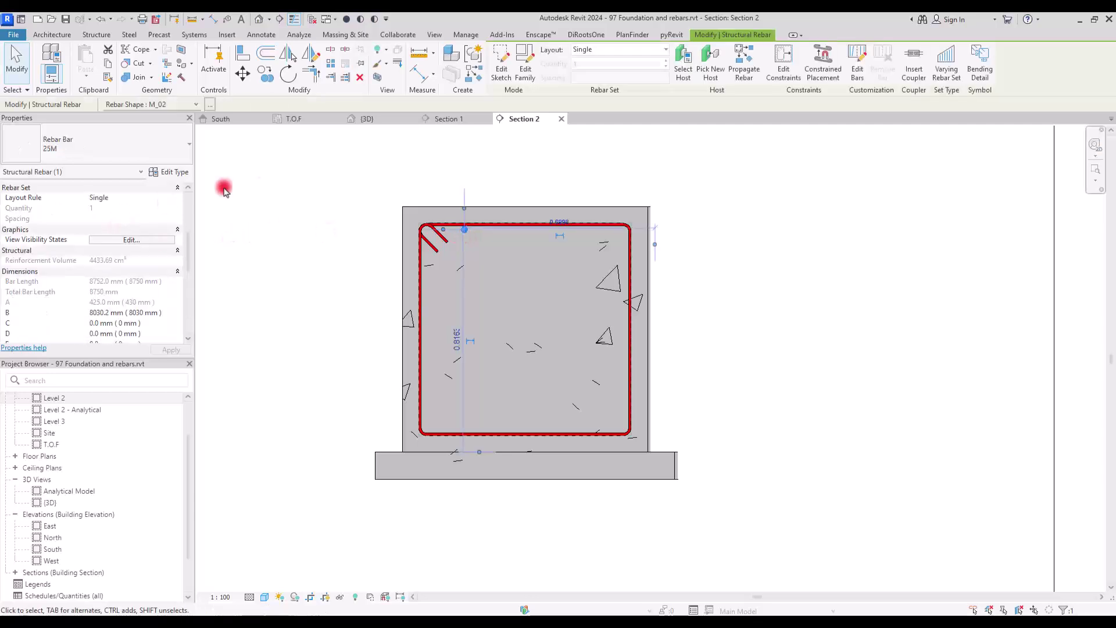
Lay out the selected top 25M bar as a Fixed Number set with a quantity of 8 across the stirrup.
{"action": "left_click", "coordinate": [611, 50]}
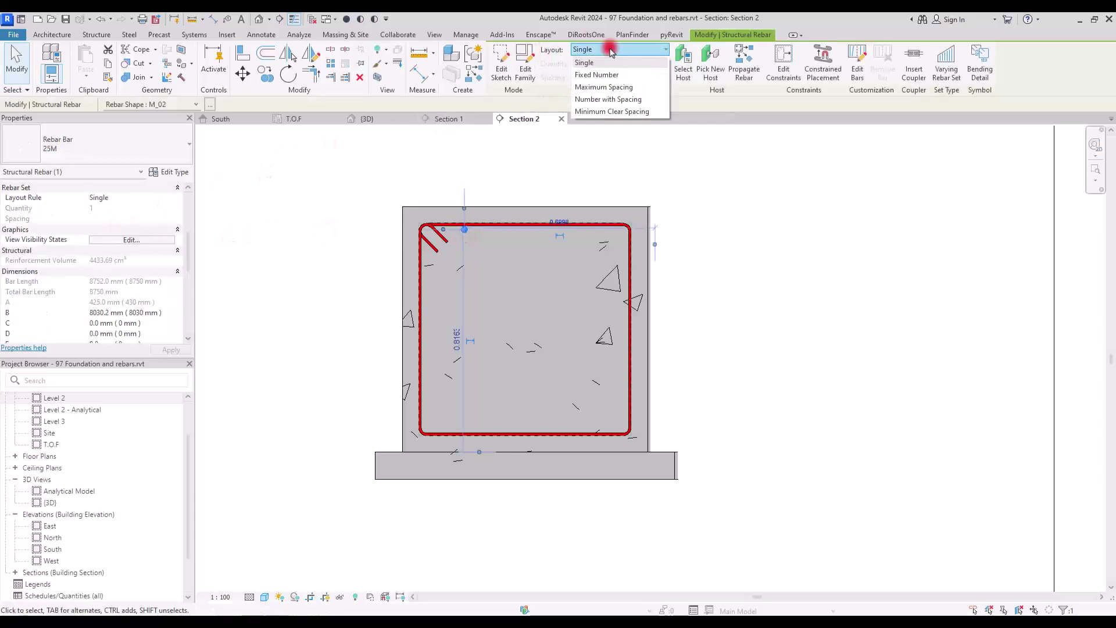
{"action": "left_click", "coordinate": [594, 75]}
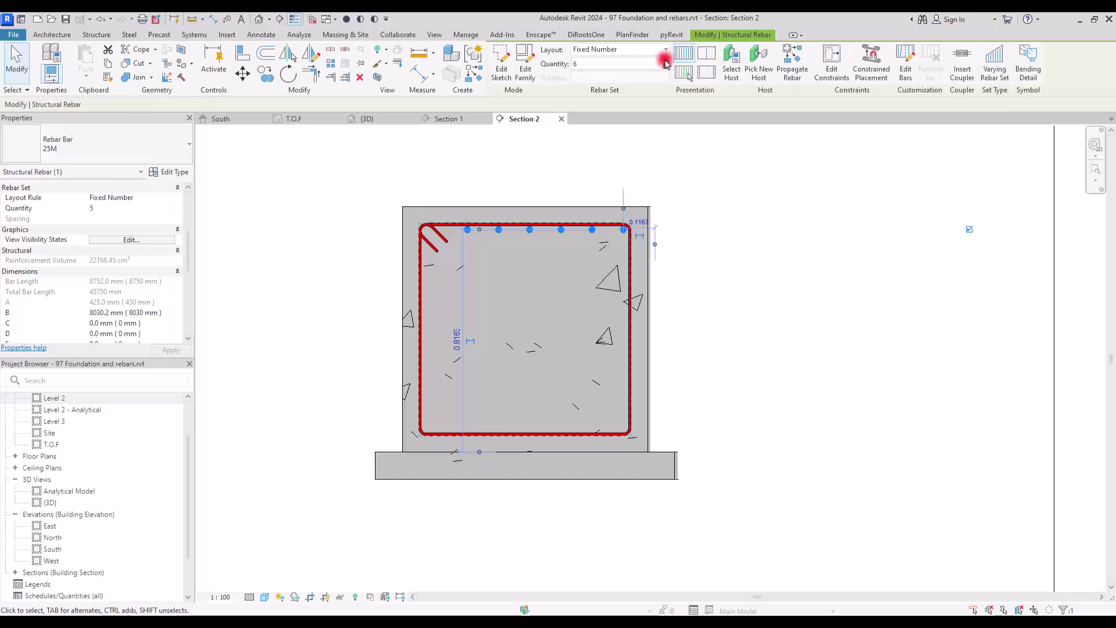
{"action": "left_click", "coordinate": [745, 224]}
{"action": "left_click", "coordinate": [495, 235]}
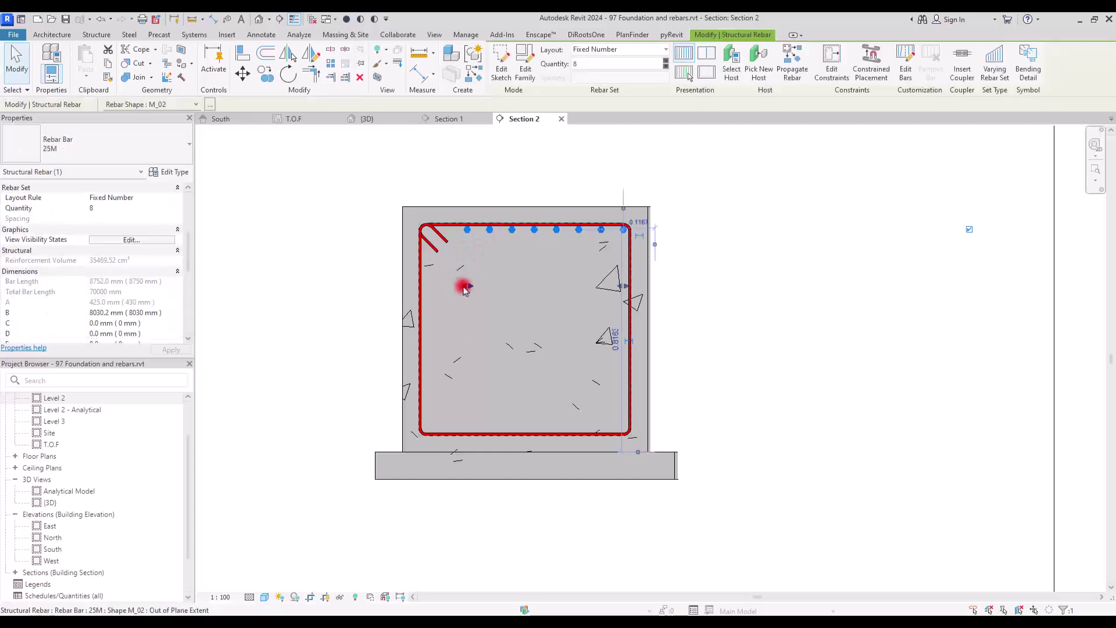
{"action": "key", "text": "Escape"}
{"action": "scroll", "coordinate": [488, 259], "scroll_direction": "up", "scroll_amount": 2}
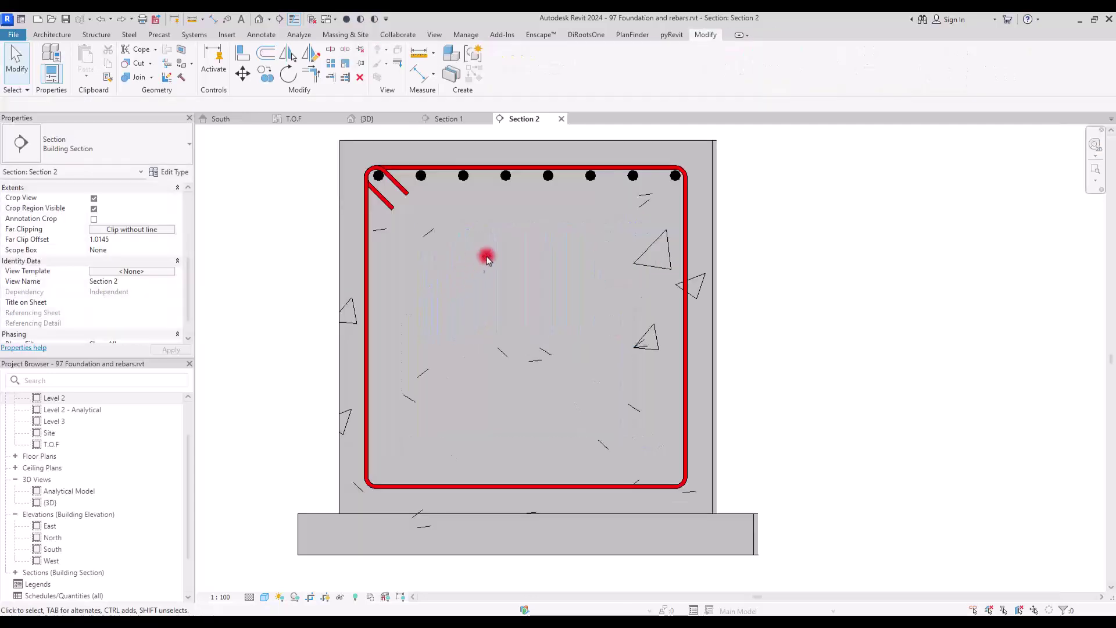
Mirror a copy of the top 25M bar set about the footing's horizontal mid-line to form the bottom row.
{"action": "left_click", "coordinate": [508, 177]}
{"action": "left_click", "coordinate": [311, 54]}
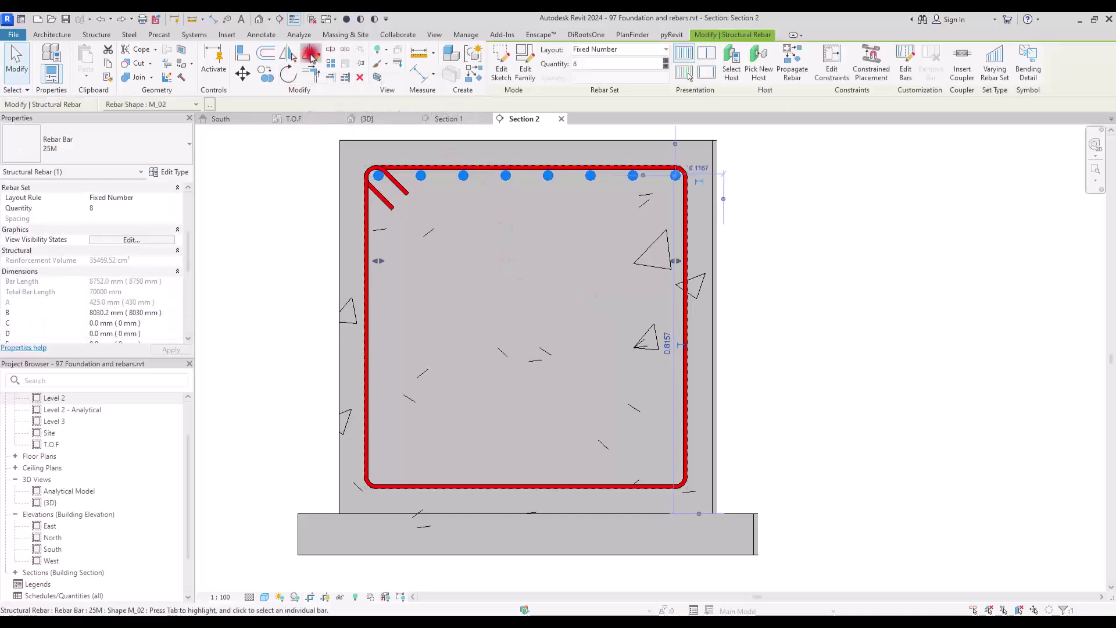
{"action": "left_click", "coordinate": [369, 326]}
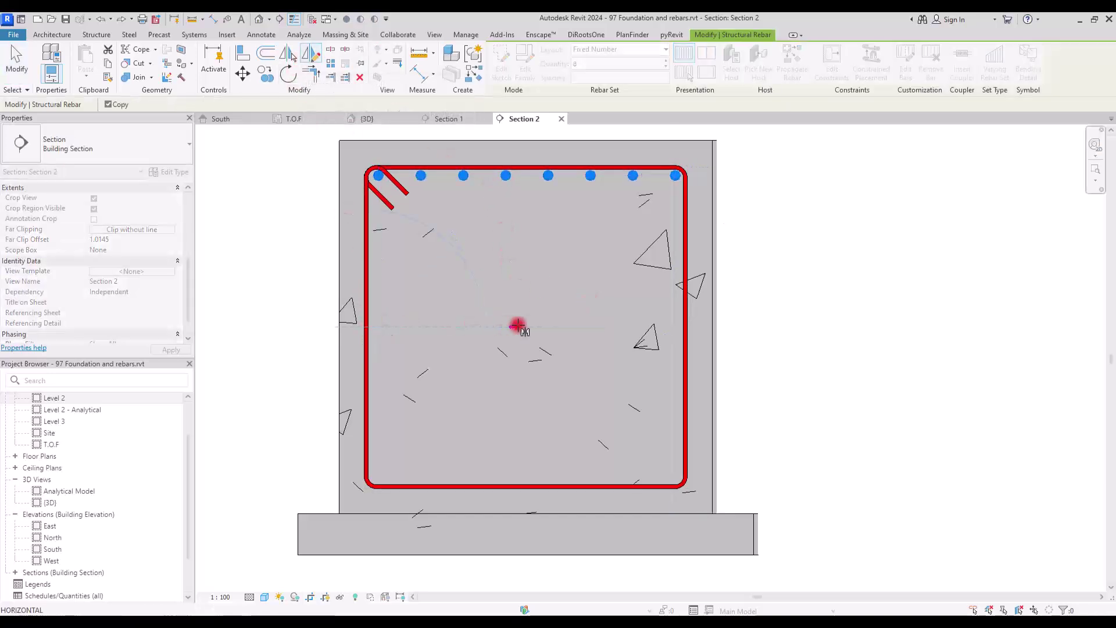
{"action": "left_click", "coordinate": [537, 325]}
{"action": "key", "text": "Escape"}
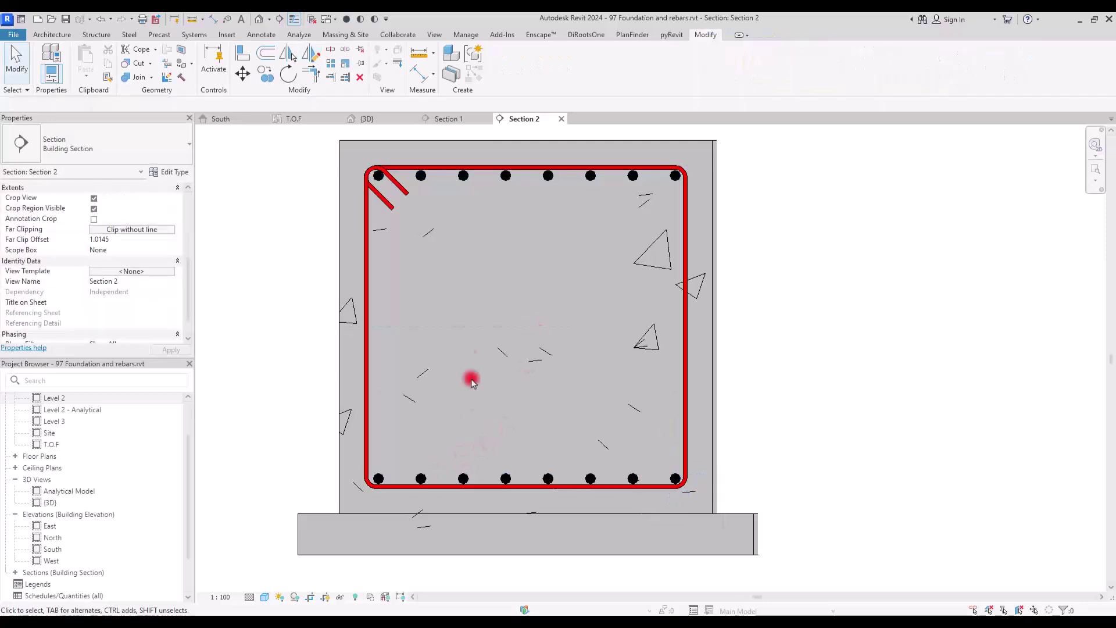
After comparing with the {3D} view, nudge the top 25M bar set slightly down and the bottom set slightly up in Section 2.
{"action": "left_click", "coordinate": [462, 192]}
{"action": "left_click", "coordinate": [420, 476], "text": "ctrl"}
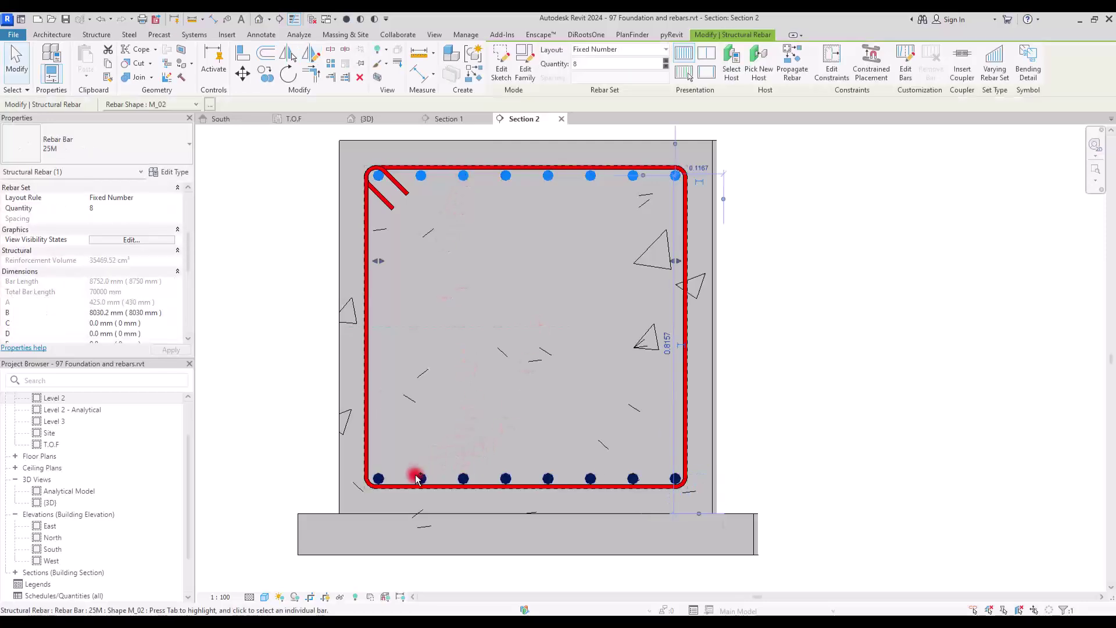
{"action": "left_click", "coordinate": [382, 119]}
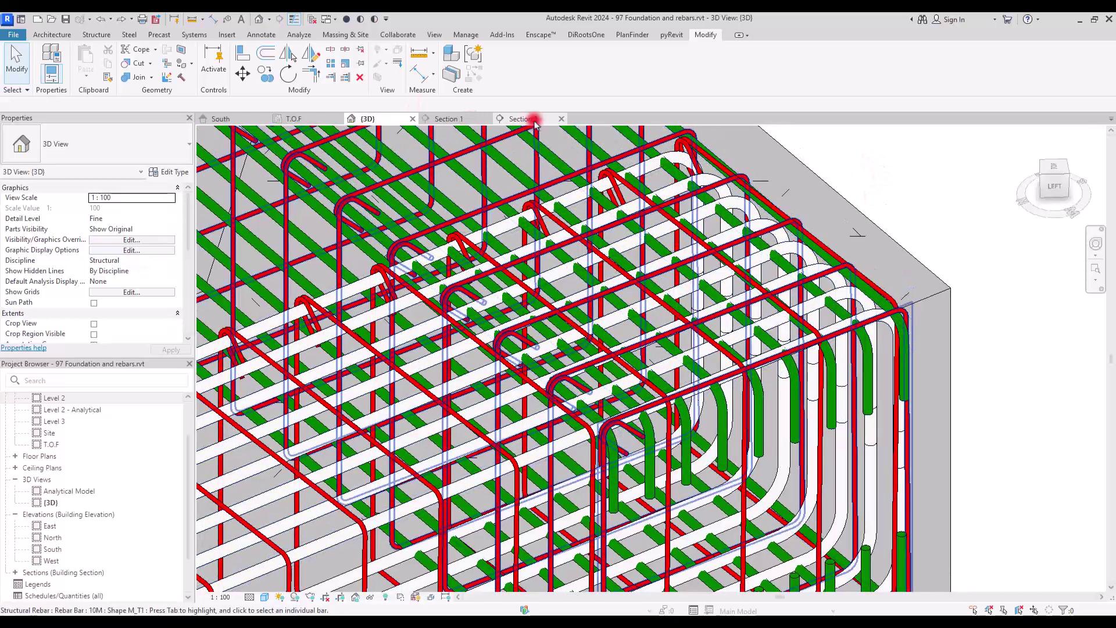
{"action": "left_click", "coordinate": [534, 120]}
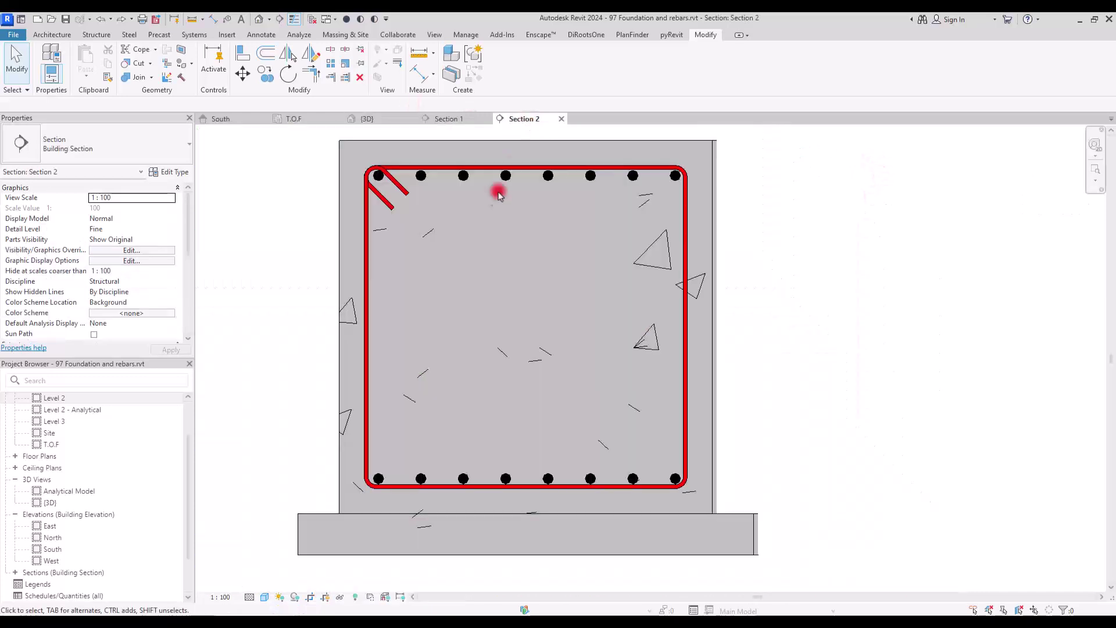
{"action": "left_click", "coordinate": [506, 179]}
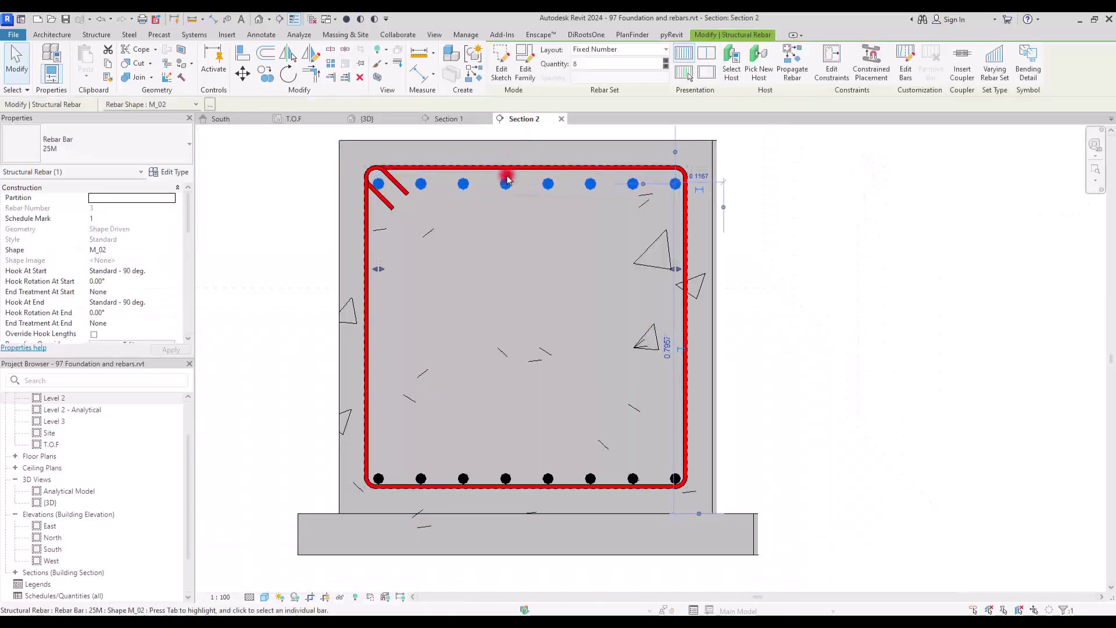
{"action": "left_click", "coordinate": [506, 478]}
{"action": "key", "text": "Up"}
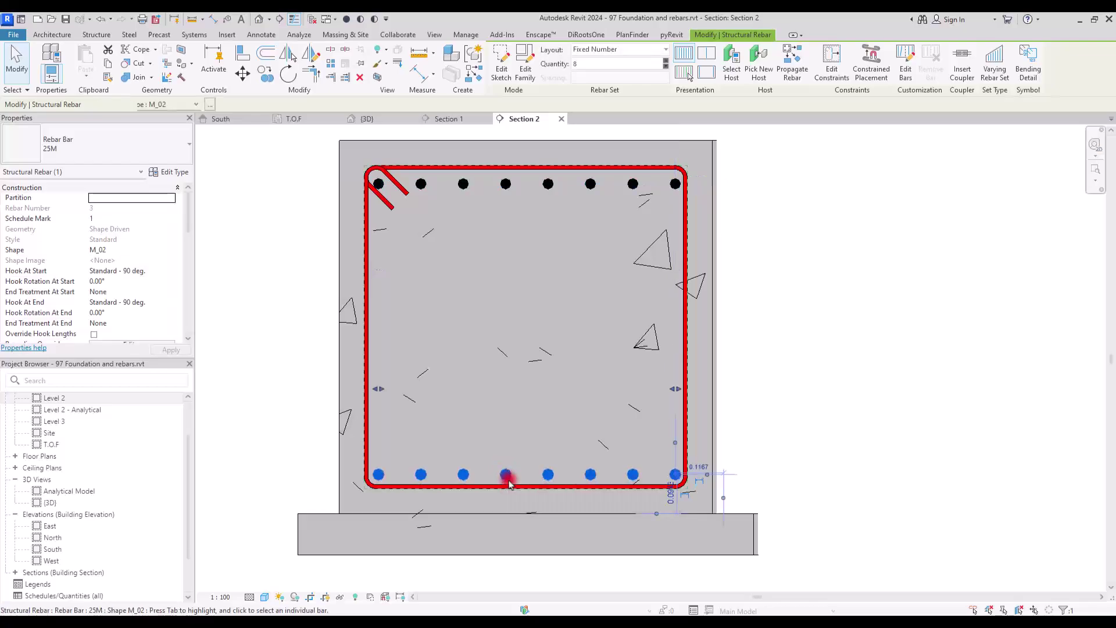
{"action": "left_click", "coordinate": [802, 204]}
Inspect the SF2 bars where they meet the crossing footing's reinforcement in the {3D} view.
{"action": "left_click", "coordinate": [367, 119]}
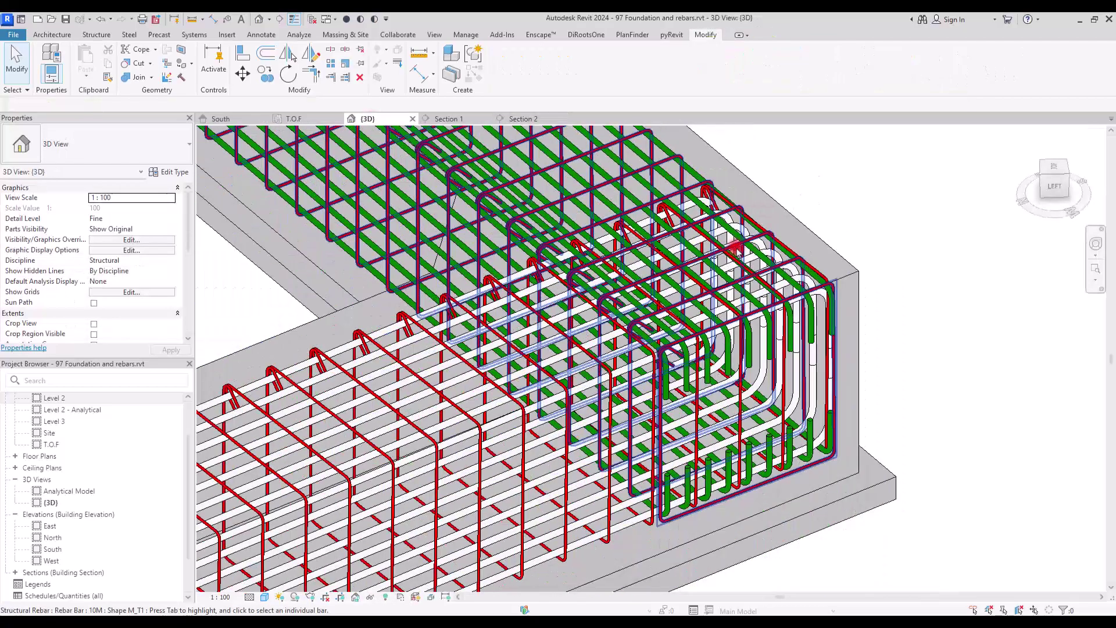
{"action": "scroll", "coordinate": [902, 349], "scroll_direction": "down", "scroll_amount": 4}
{"action": "middle_click_drag", "start_coordinate": [901, 349], "coordinate": [580, 340], "text": "shift"}
{"action": "scroll", "coordinate": [585, 343], "scroll_direction": "down", "scroll_amount": 3}
Hide the AutoCAD foundation plan in the T.O.F structural plan.
{"action": "left_click", "coordinate": [294, 118]}
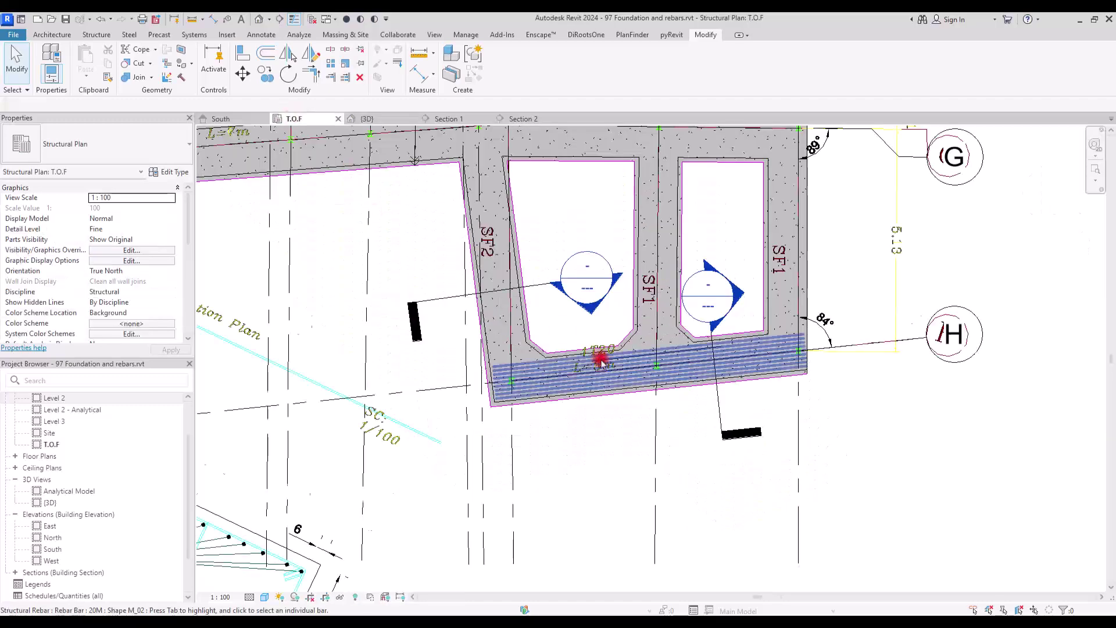
{"action": "scroll", "coordinate": [601, 359], "scroll_direction": "down", "scroll_amount": 5}
{"action": "scroll", "coordinate": [603, 362], "scroll_direction": "up", "scroll_amount": 3}
{"action": "left_click", "coordinate": [642, 174]}
{"action": "right_click", "coordinate": [646, 184]}
{"action": "mouse_move", "coordinate": [683, 293]}
{"action": "left_click", "coordinate": [809, 290]}
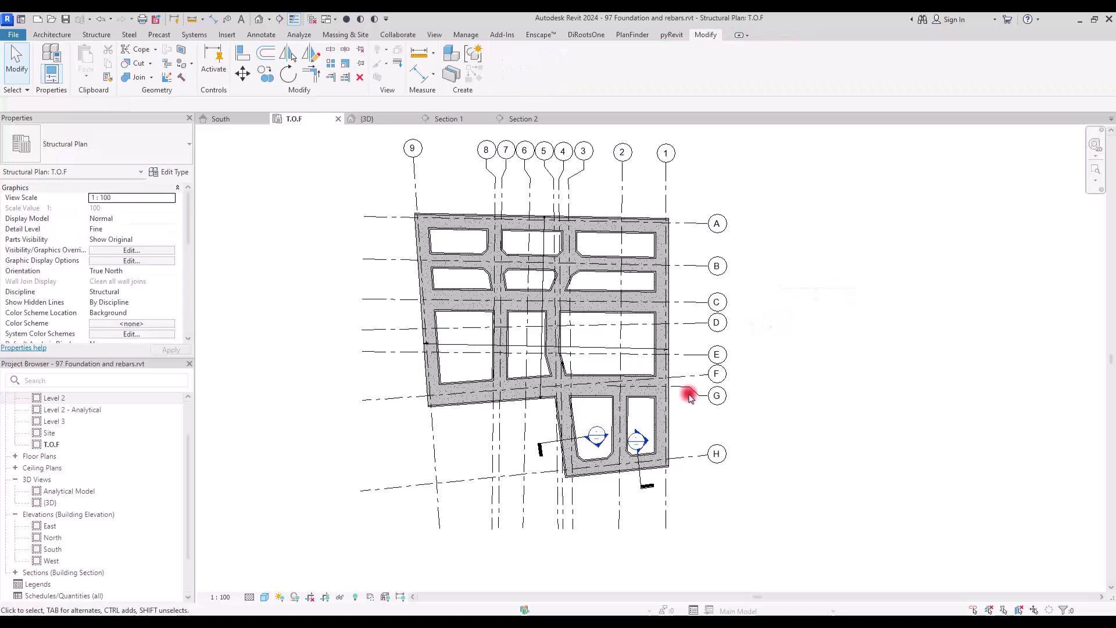
Hide both section marks near grid H in the T.O.F structural plan.
{"action": "scroll", "coordinate": [534, 381], "scroll_direction": "up", "scroll_amount": 4}
{"action": "left_click", "coordinate": [534, 381]}
{"action": "left_click", "coordinate": [683, 461], "text": "ctrl"}
{"action": "right_click", "coordinate": [683, 461]}
{"action": "mouse_move", "coordinate": [750, 226]}
{"action": "left_click", "coordinate": [850, 230]}
{"action": "scroll", "coordinate": [536, 357], "scroll_direction": "up", "scroll_amount": 3}
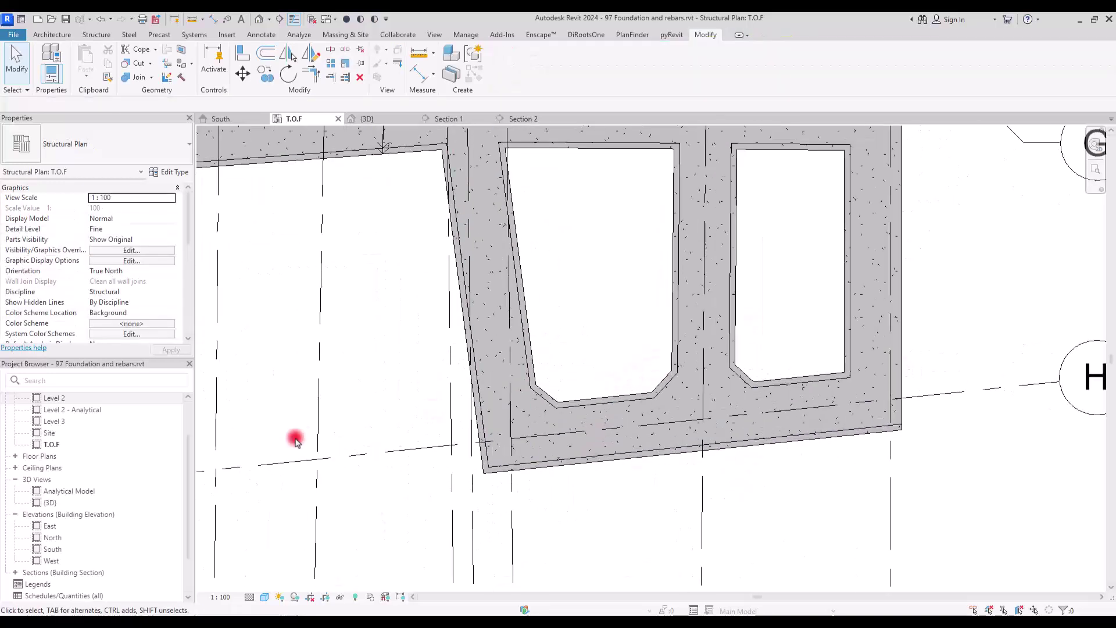